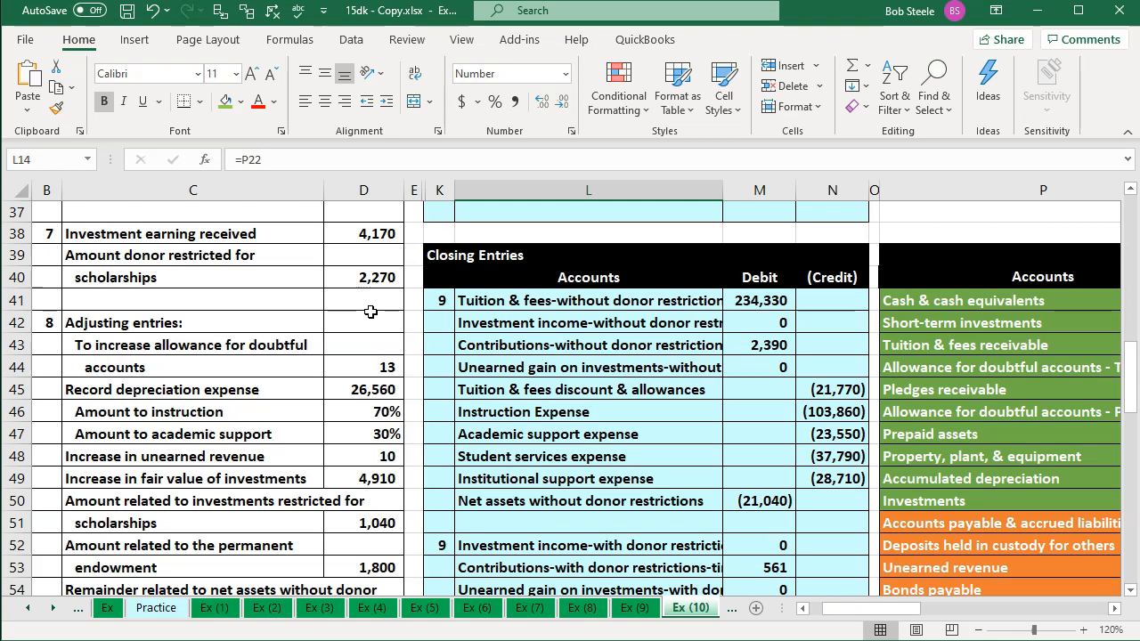
# Step: Review journal entry 7, checking the cash debit and the two investment income credits with their source formulas
pyautogui.click(627, 385)
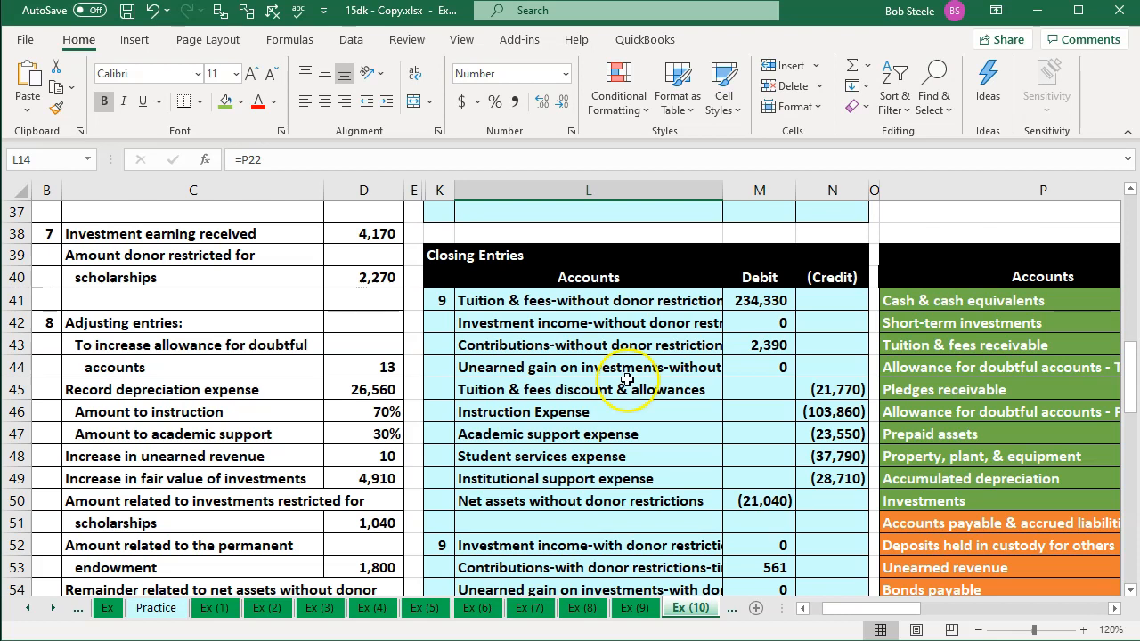
pyautogui.scroll(10, 627, 379)
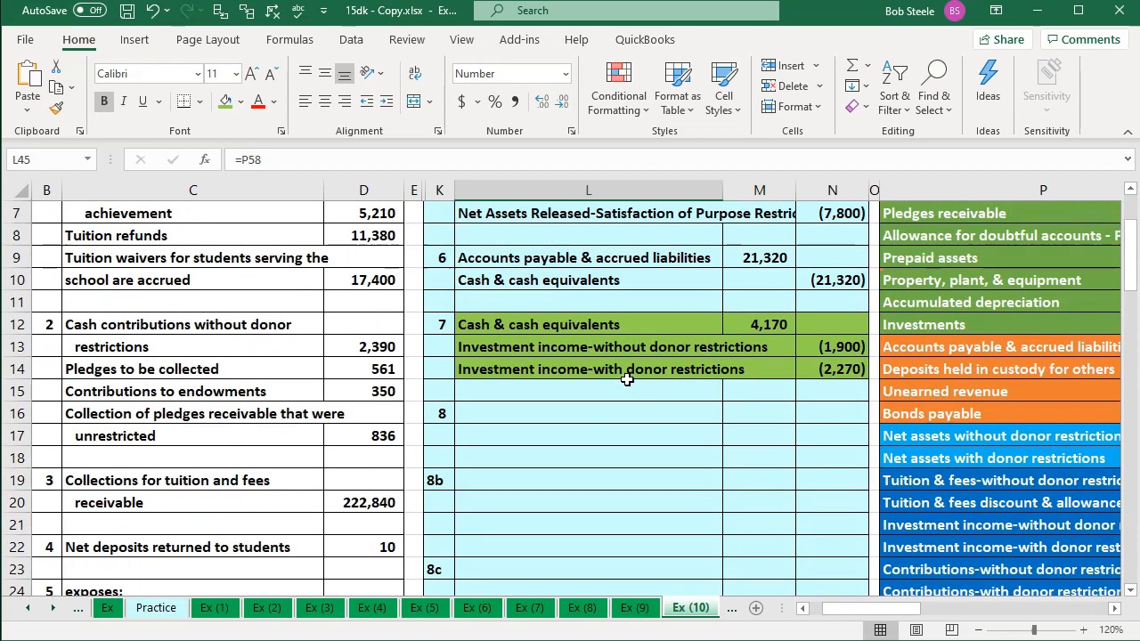
pyautogui.click(601, 324)
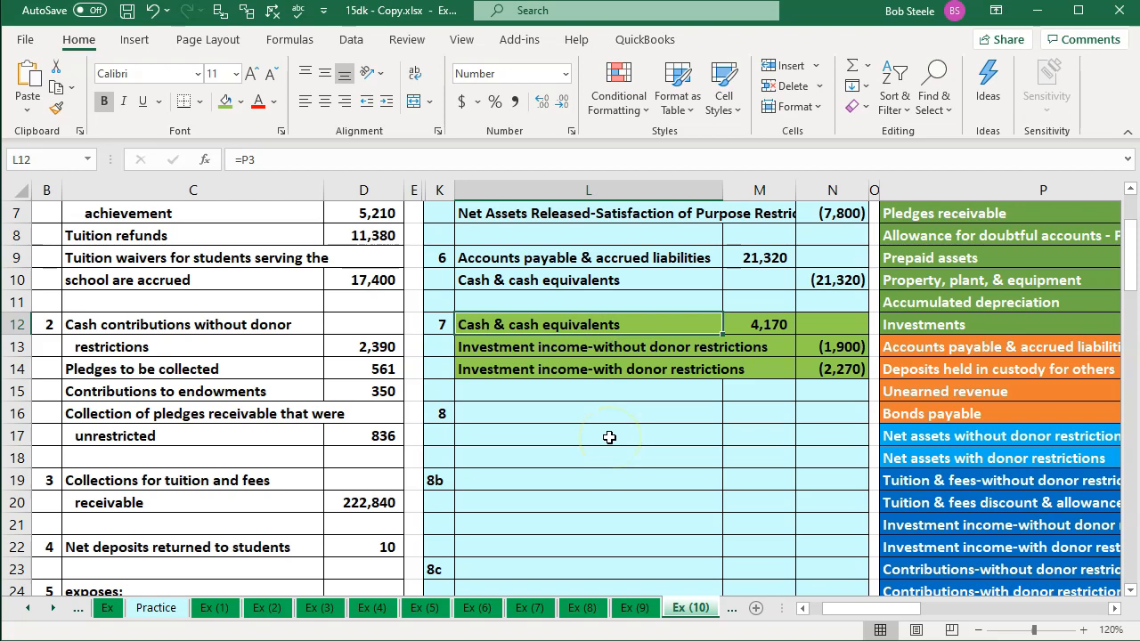
pyautogui.press('Down')
pyautogui.press('Right')
pyautogui.press('Up')
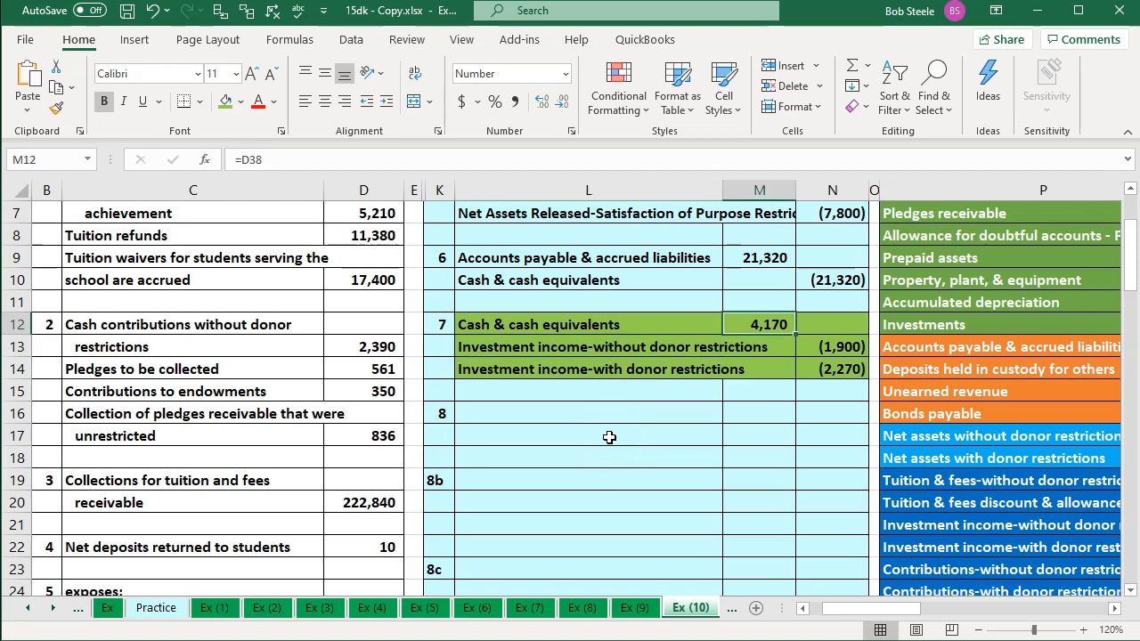
pyautogui.press('Down')
pyautogui.press('Right')
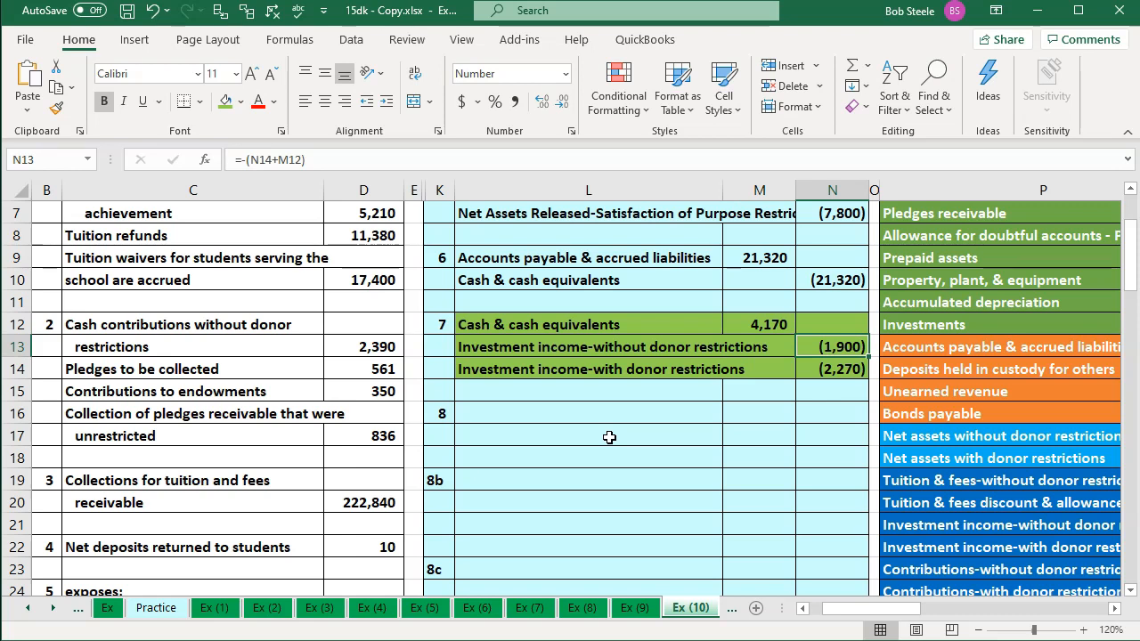
pyautogui.press('Down')
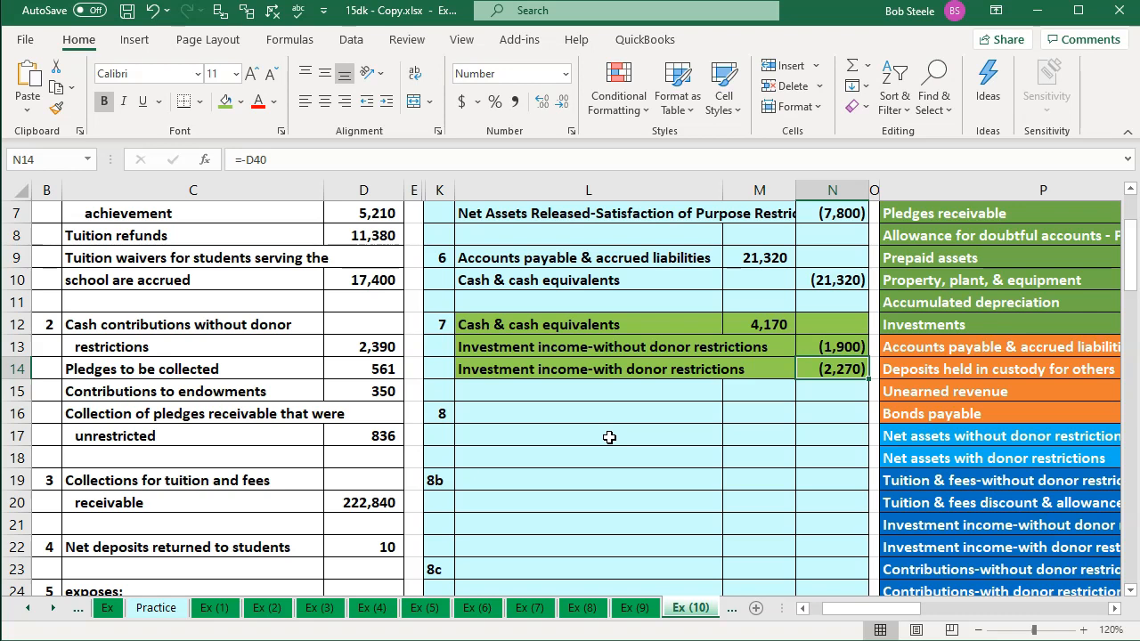
# Step: Post entry 7's cash debit to the trial balance by linking the Cash & cash equivalents adjustment in R3 to M12
pyautogui.press('Right')
pyautogui.press('Right')
pyautogui.press('Right')
pyautogui.press('Right')
pyautogui.press('Up')
pyautogui.press('Up')
pyautogui.press('Up')
pyautogui.press('Up')
pyautogui.press('Up')
pyautogui.press('Up')
pyautogui.press('Up')
pyautogui.press('Up')
pyautogui.press('Up')
pyautogui.press('Up')
pyautogui.press('Up')
pyautogui.press('Up')
pyautogui.press('Down')
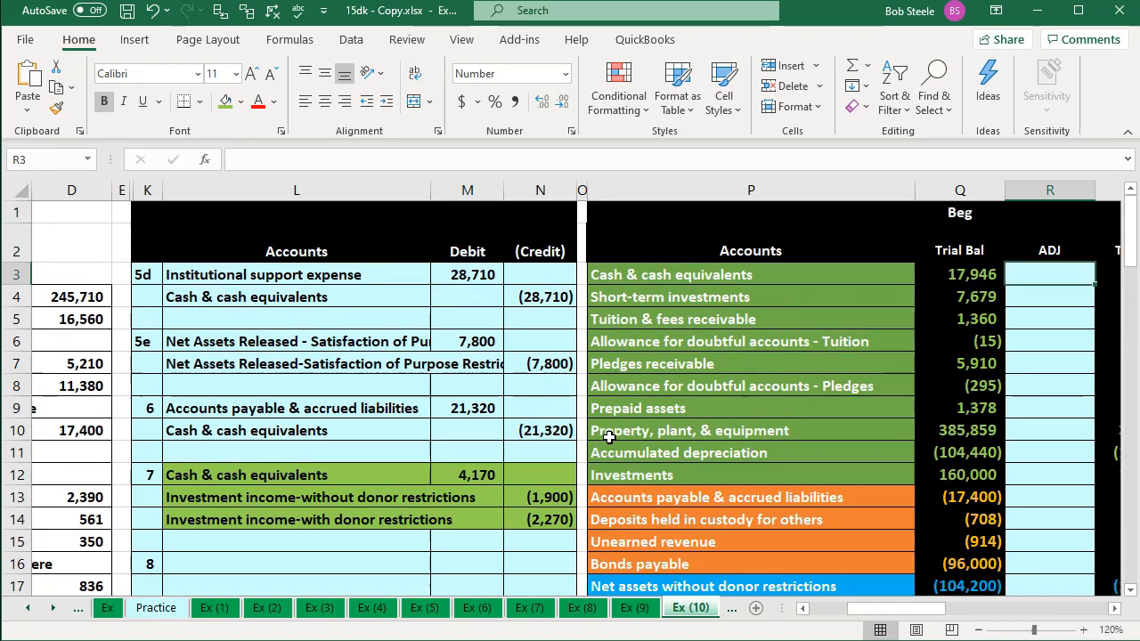
pyautogui.write('=')
pyautogui.press('Left')
pyautogui.press('Left')
pyautogui.press('Left')
pyautogui.press('Left')
pyautogui.press('Left')
pyautogui.press('Left')
pyautogui.press('Left')
pyautogui.press('Down')
pyautogui.press('Down')
pyautogui.press('Down')
pyautogui.press('Down')
pyautogui.press('Down')
pyautogui.press('Down')
pyautogui.press('Down')
pyautogui.press('Right')
pyautogui.press('Right')
pyautogui.press('Right')
pyautogui.press('Down')
pyautogui.press('Down')
pyautogui.press('Left')
pyautogui.press('Return')
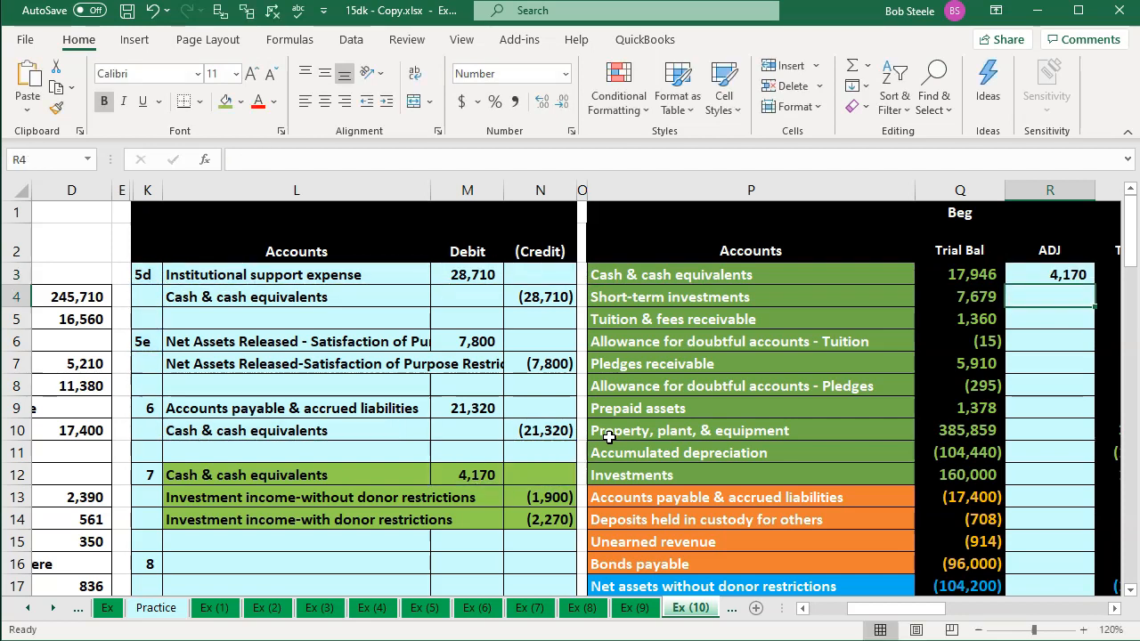
# Step: Link the adjustment for Investment income-without donor restrictions in R21 to entry 7's credit in N13
pyautogui.click(465, 499)
pyautogui.press('Right')
pyautogui.press('Right')
pyautogui.press('Right')
pyautogui.press('Right')
pyautogui.press('Right')
pyautogui.press('Right')
pyautogui.press('Down')
pyautogui.press('Down')
pyautogui.press('Down')
pyautogui.press('Down')
pyautogui.press('Down')
pyautogui.press('Down')
pyautogui.press('Down')
pyautogui.press('Down')
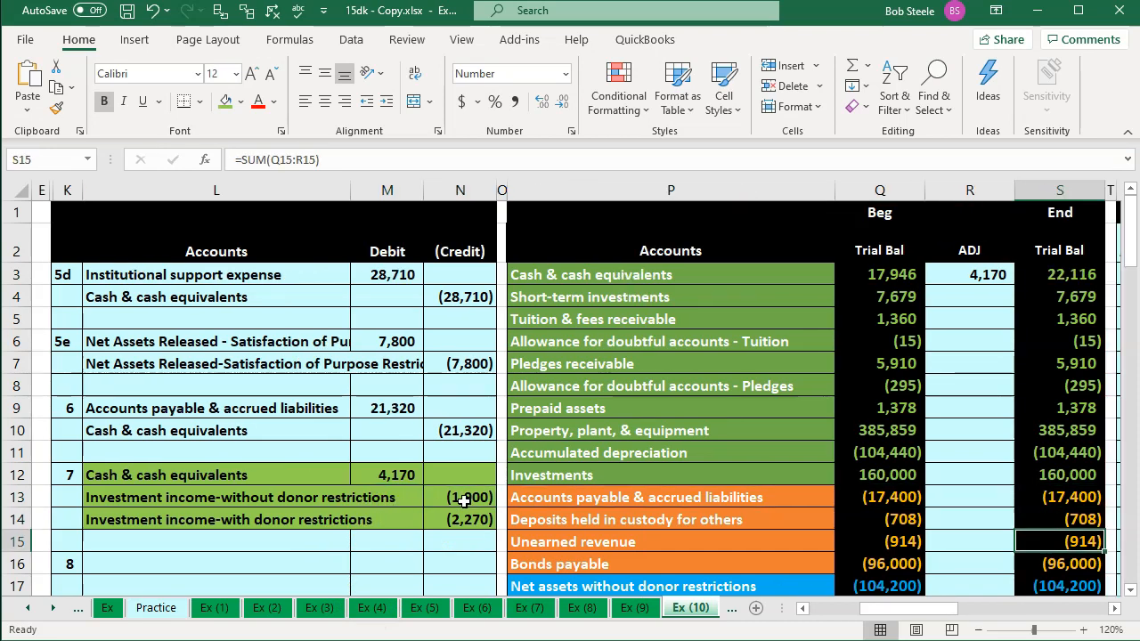
pyautogui.press('Down')
pyautogui.press('Down')
pyautogui.press('Left')
pyautogui.press('Left')
pyautogui.press('Left')
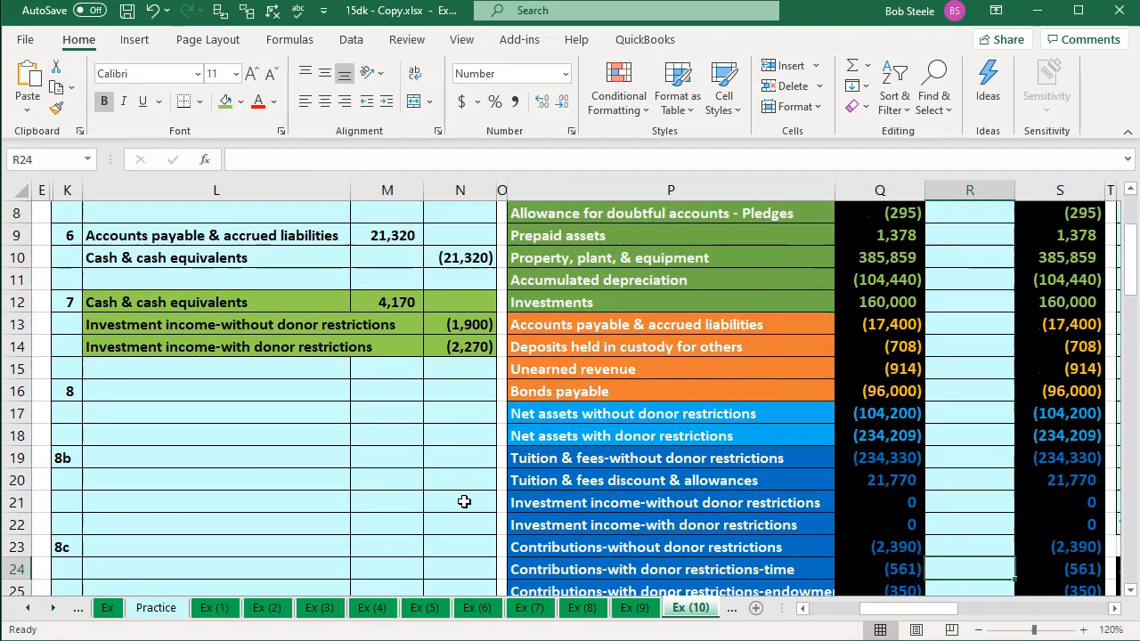
pyautogui.press('Up')
pyautogui.press('Up')
pyautogui.press('Right')
pyautogui.press('Right')
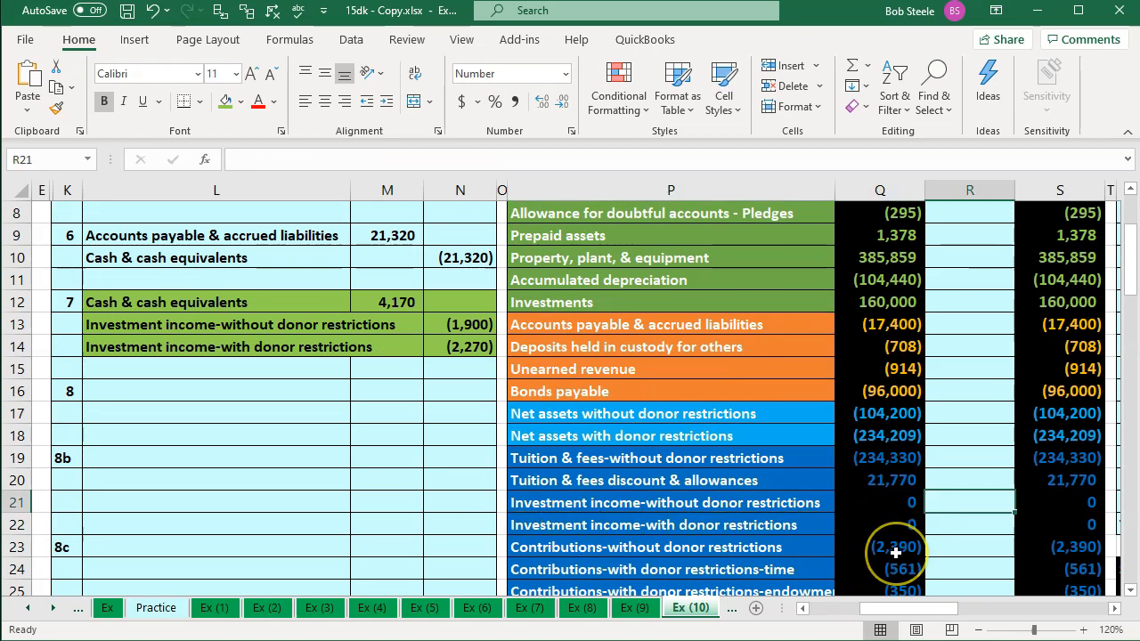
pyautogui.write('=')
pyautogui.press('Left')
pyautogui.press('Left')
pyautogui.press('Left')
pyautogui.press('Left')
pyautogui.press('Up')
pyautogui.press('Up')
pyautogui.press('Up')
pyautogui.press('Up')
pyautogui.press('Up')
pyautogui.press('Up')
pyautogui.press('Up')
pyautogui.press('Up')
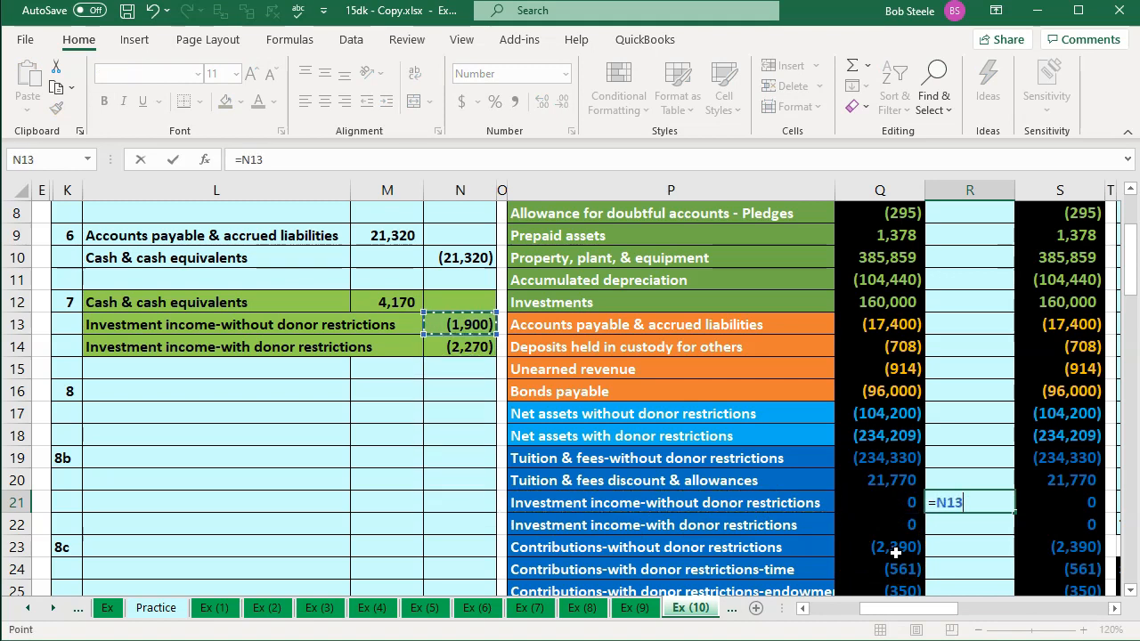
pyautogui.press('Return')
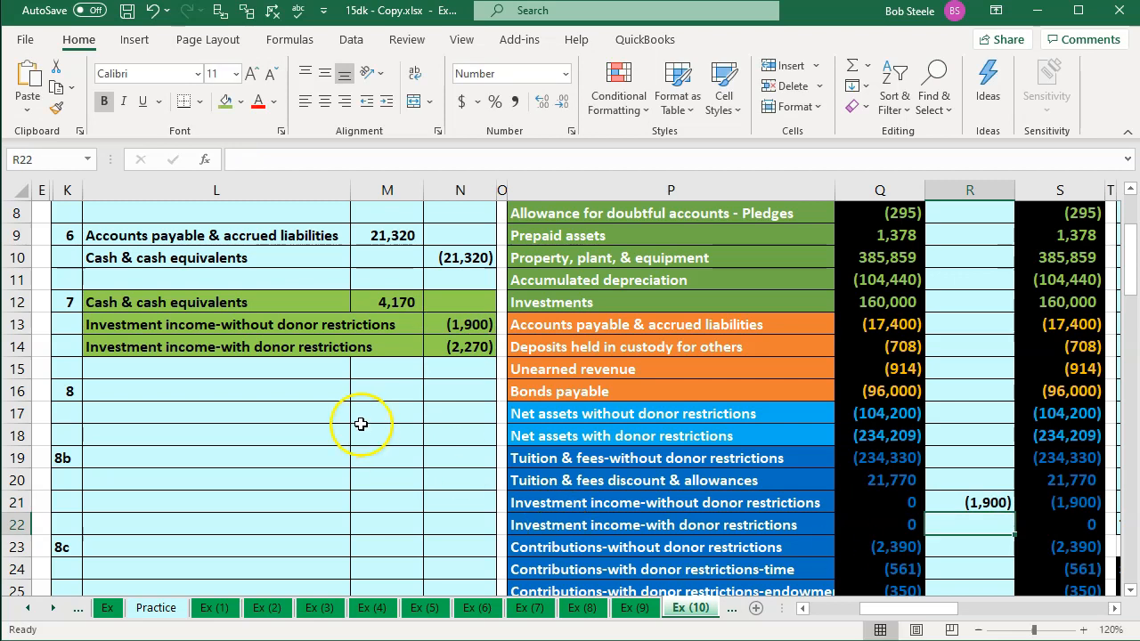
# Step: Link the adjustment for Investment income-with donor restrictions in R22 to entry 7's credit in N14
pyautogui.moveTo(306, 340); pyautogui.dragTo(472, 346)
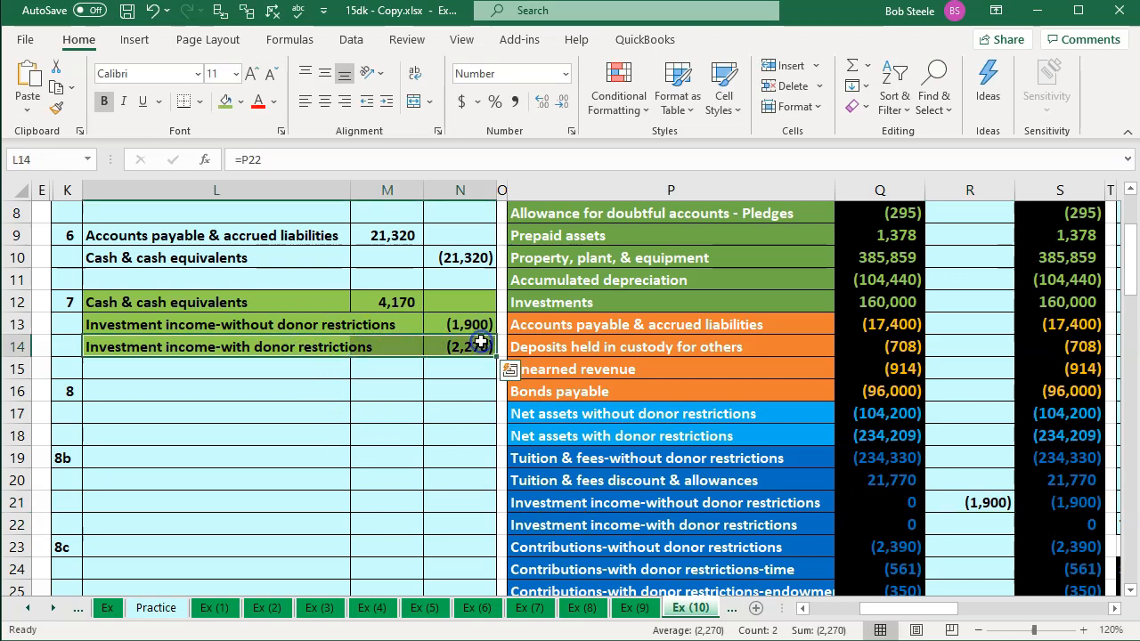
pyautogui.click(812, 524)
pyautogui.press('Right')
pyautogui.press('Right')
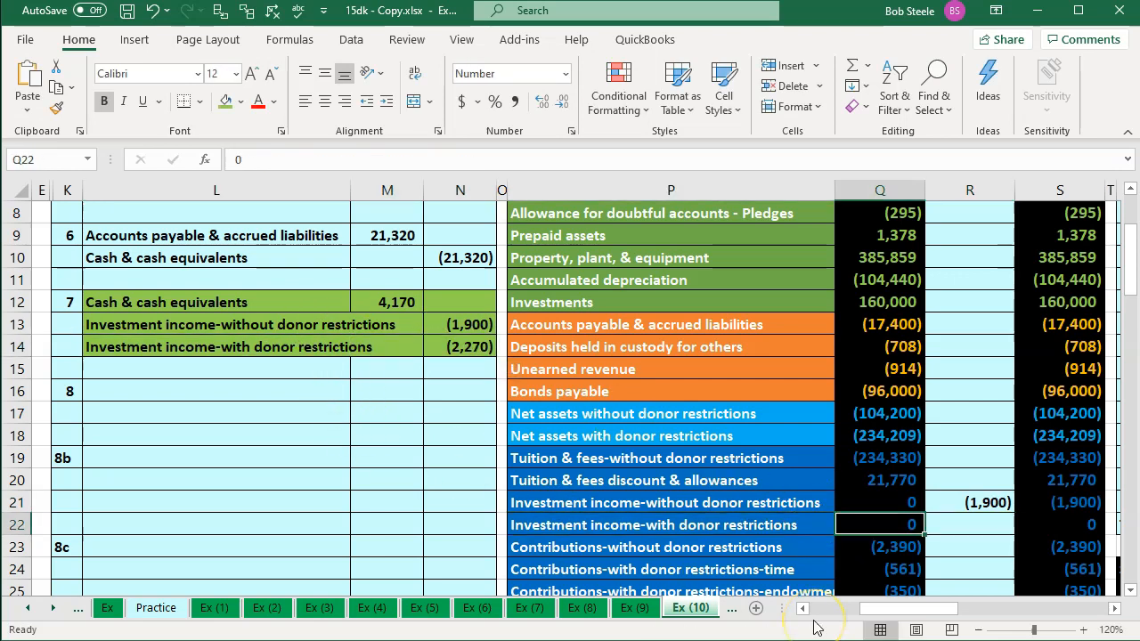
pyautogui.write('=')
pyautogui.press('Left')
pyautogui.press('Left')
pyautogui.press('Left')
pyautogui.press('Left')
pyautogui.press('Up')
pyautogui.press('Up')
pyautogui.press('Up')
pyautogui.press('Up')
pyautogui.press('Up')
pyautogui.press('Up')
pyautogui.press('Up')
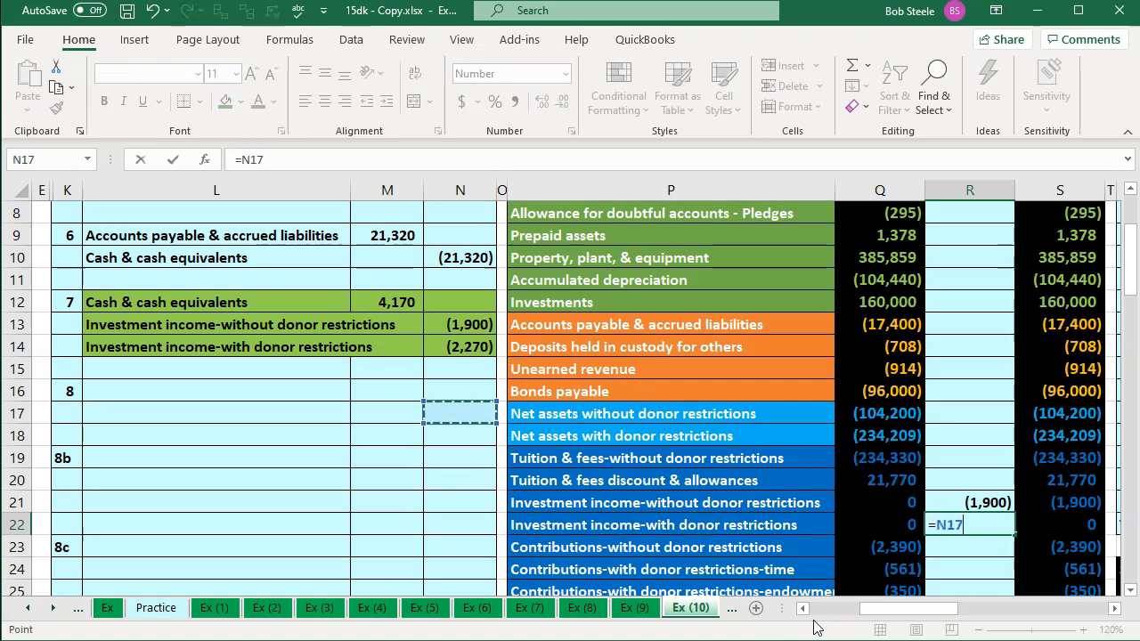
pyautogui.press('Up')
pyautogui.press('Return')
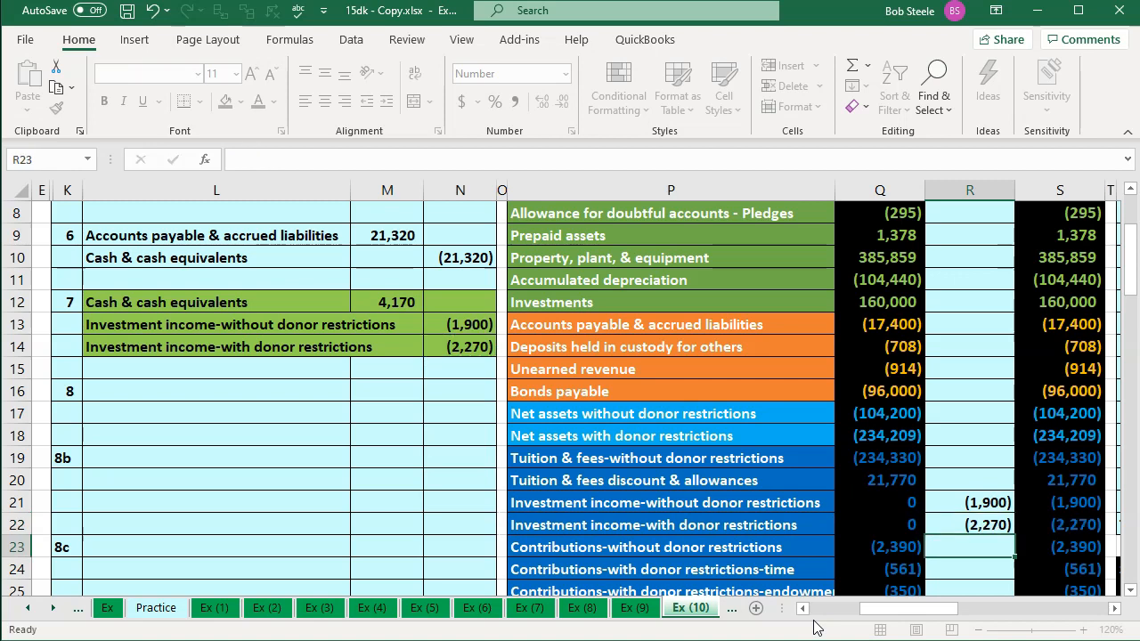
# Step: Check the posted investment income ending balance, the debit and credit totals, and the Change temp accounts row across the trial balance columns
pyautogui.press('Right')
pyautogui.press('Up')
pyautogui.press('Right')
pyautogui.press('Left')
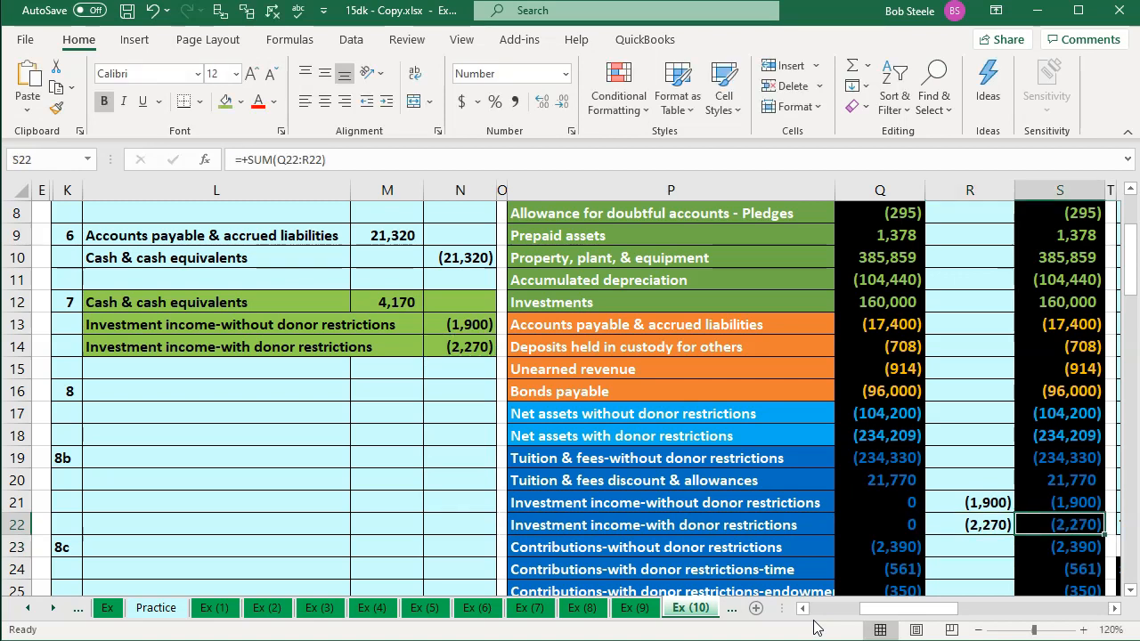
pyautogui.scroll(-3, 1067, 516)
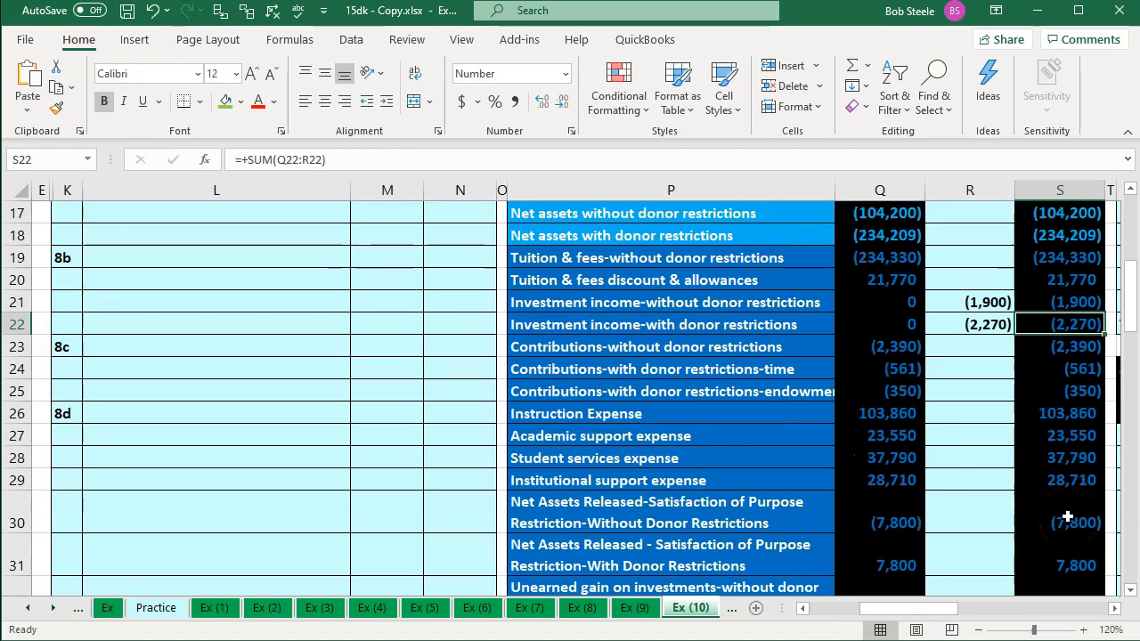
pyautogui.scroll(-3, 1067, 517)
pyautogui.click(879, 541)
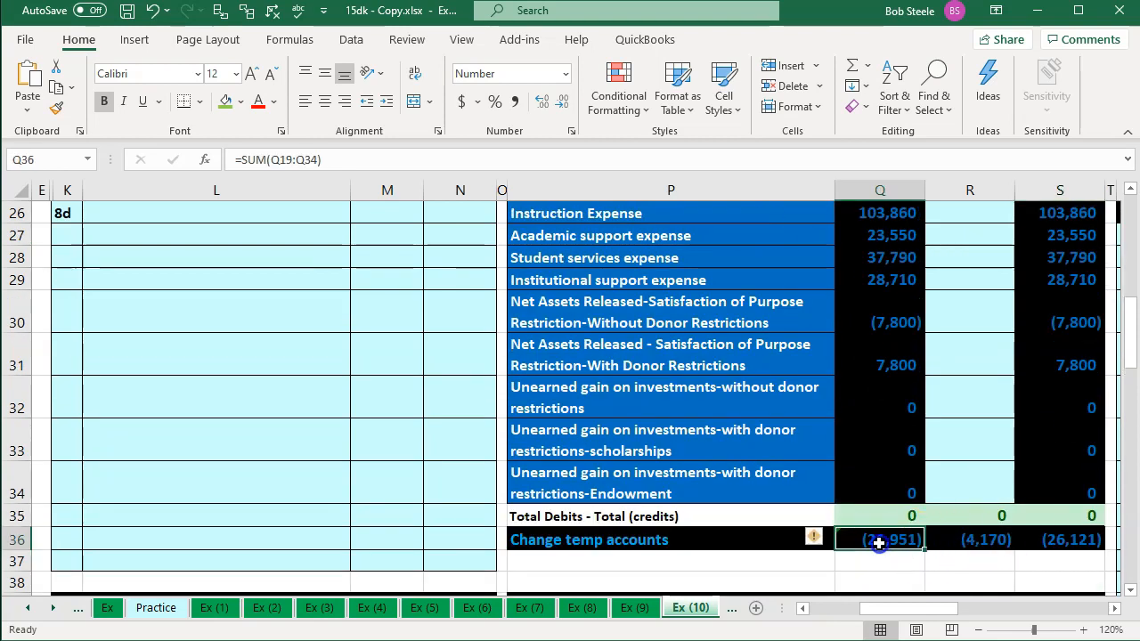
pyautogui.press('Right')
pyautogui.press('Right')
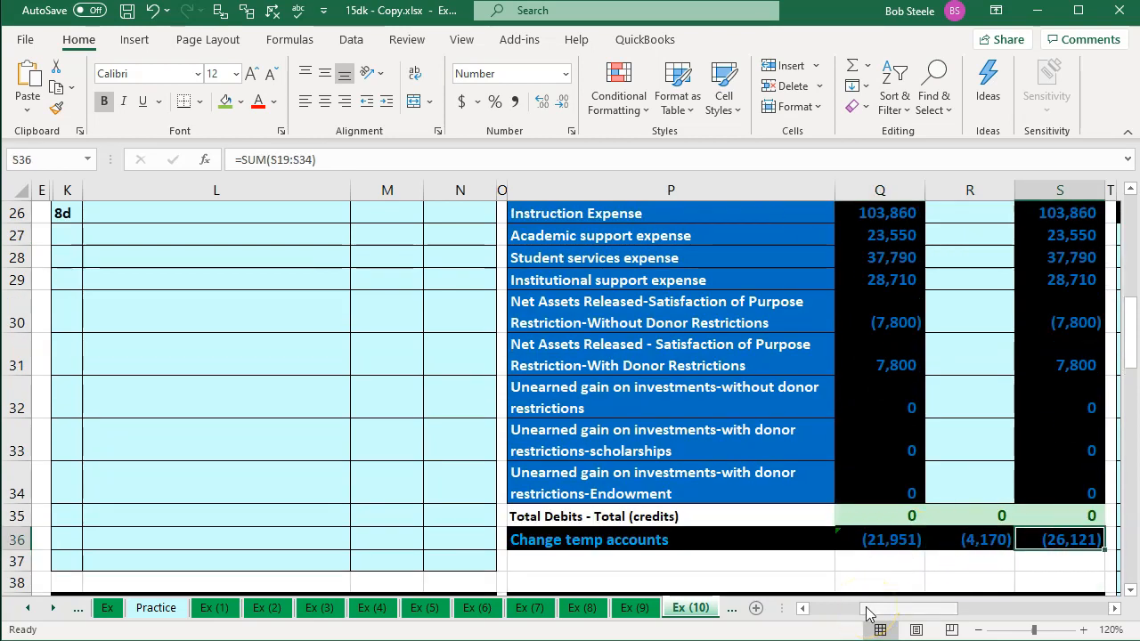
pyautogui.click(895, 548)
pyautogui.press('Down')
pyautogui.press('Down')
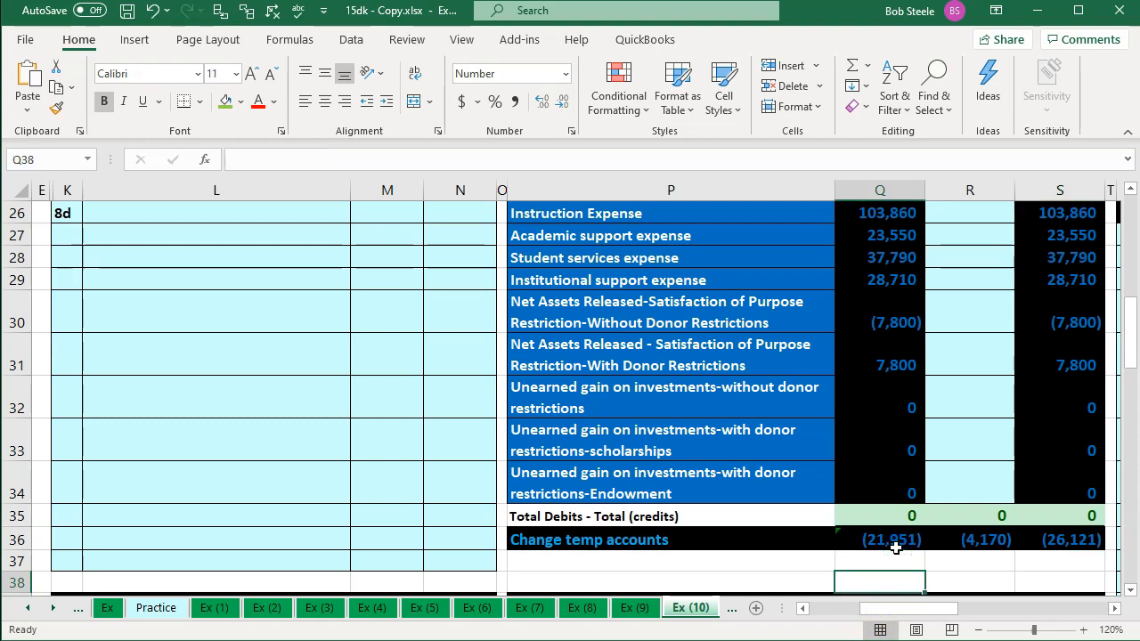
pyautogui.click(895, 543)
pyautogui.press('Down')
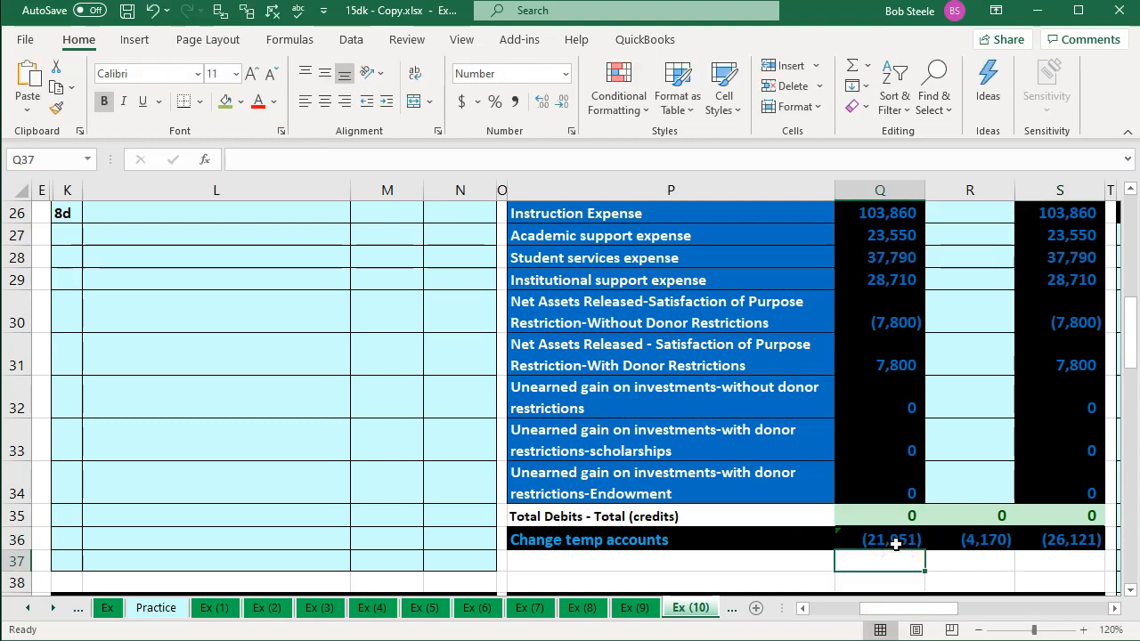
pyautogui.doubleClick(1049, 535)
pyautogui.press('Return')
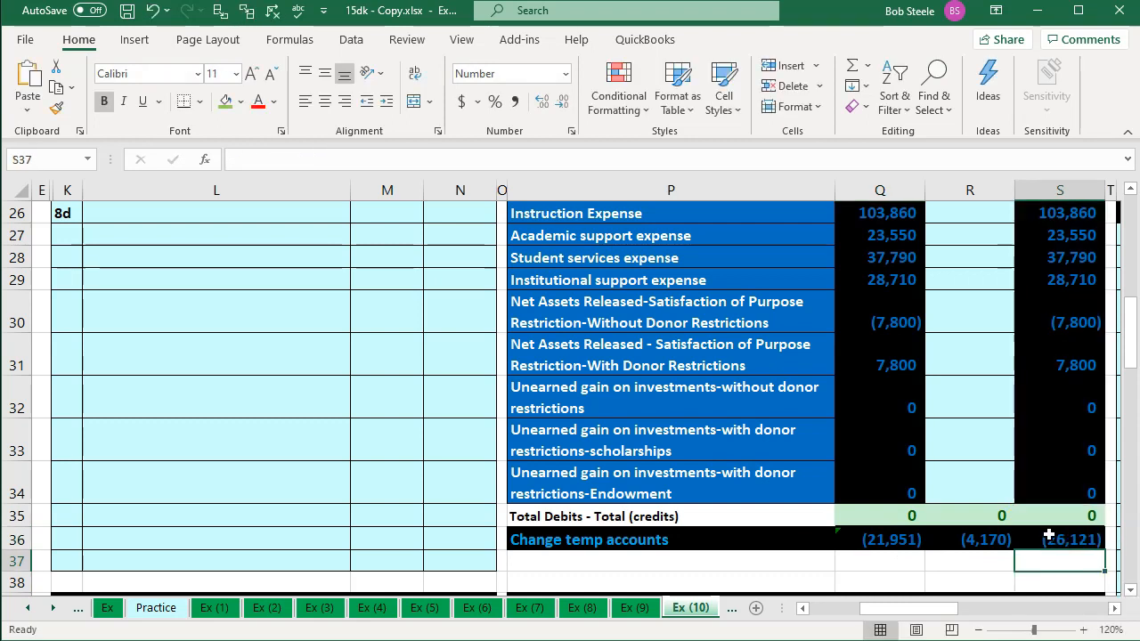
# Step: Look again at entry 7's investment income lines with and without donor restrictions
pyautogui.click(443, 533)
pyautogui.scroll(2, 442, 533)
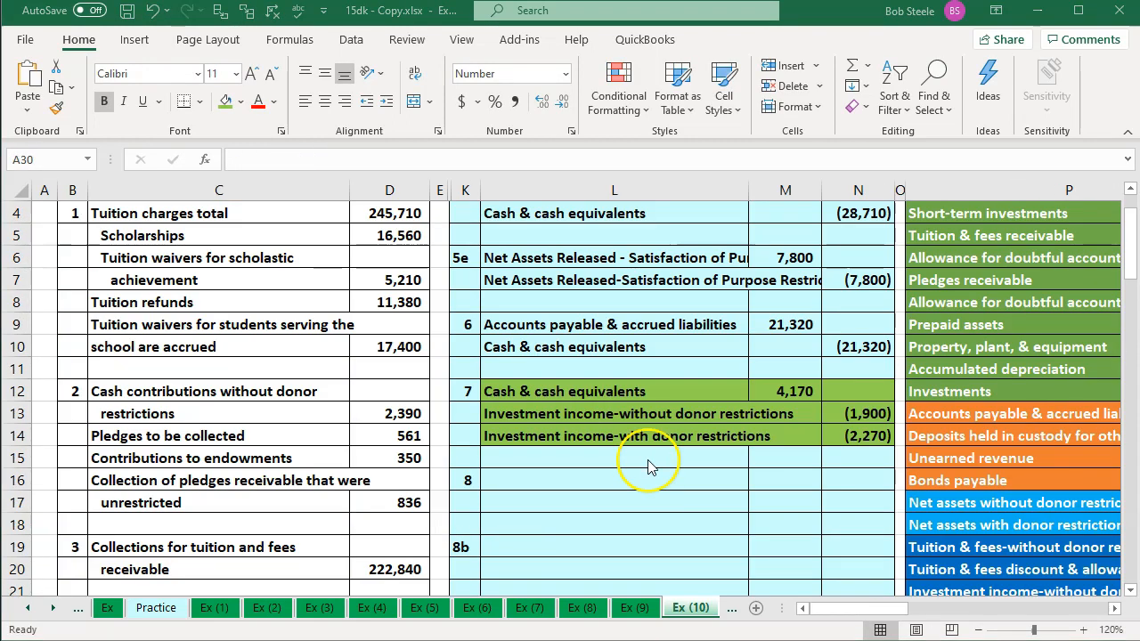
pyautogui.click(652, 422)
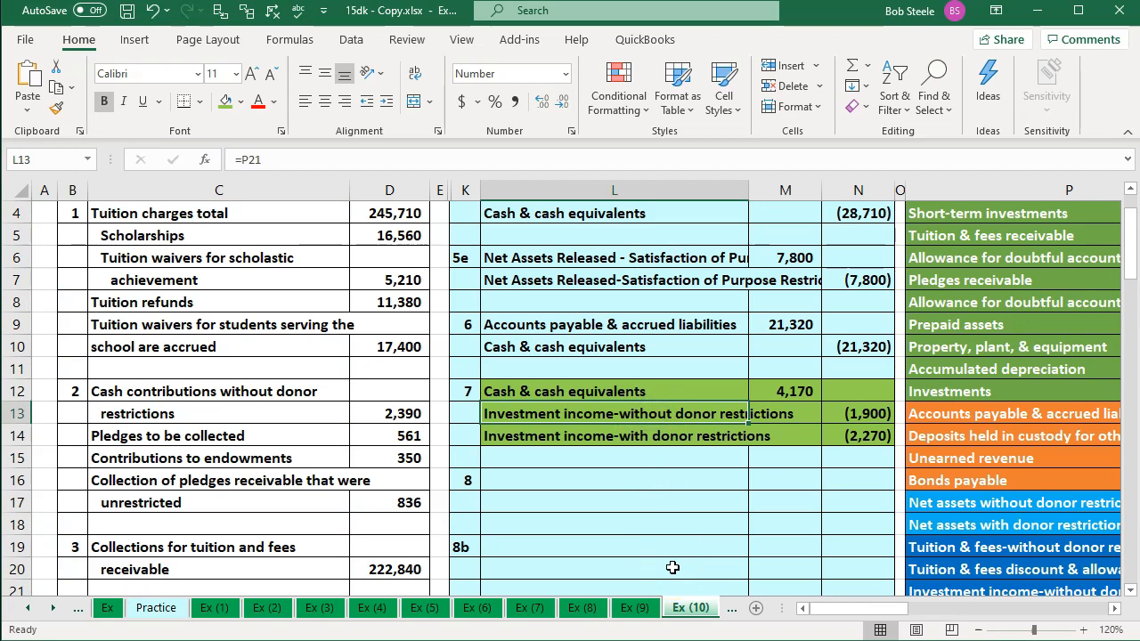
pyautogui.press('Down')
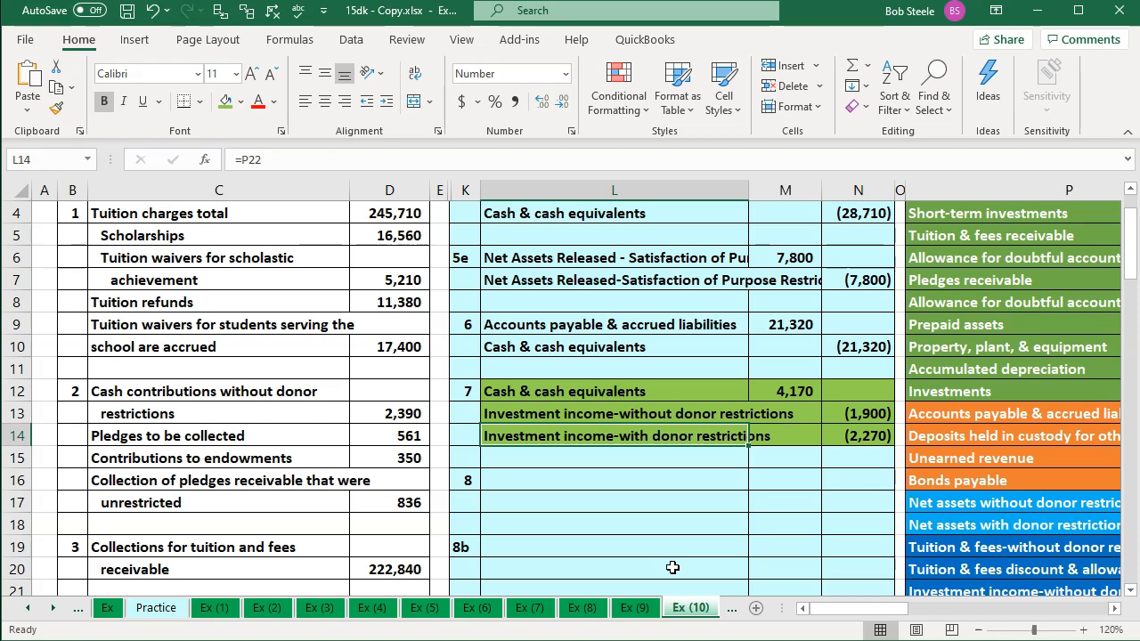
# Step: Examine how Investment Income is split between the Without and With Donor Restriction columns of the Statement of Activities
pyautogui.press('Right')
pyautogui.press('Right')
pyautogui.press('Right')
pyautogui.press('Right')
pyautogui.press('Right')
pyautogui.press('Right')
pyautogui.press('Right')
pyautogui.press('Right')
pyautogui.press('Right')
pyautogui.press('Right')
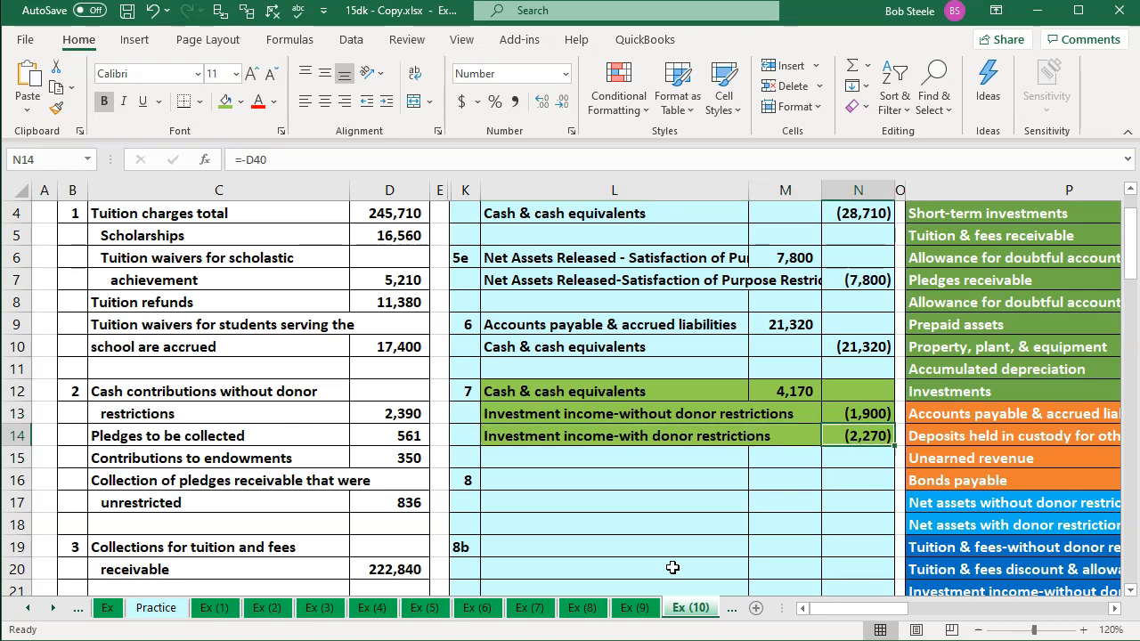
pyautogui.press('Right')
pyautogui.press('Right')
pyautogui.press('Right')
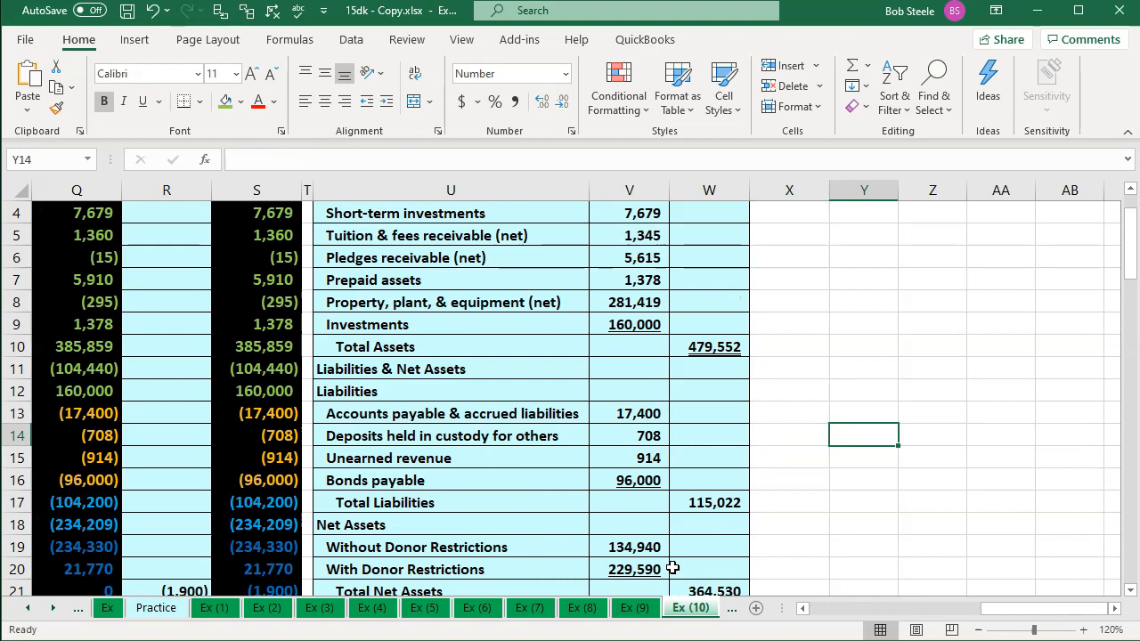
pyautogui.scroll(-4, 553, 438)
pyautogui.click(509, 392)
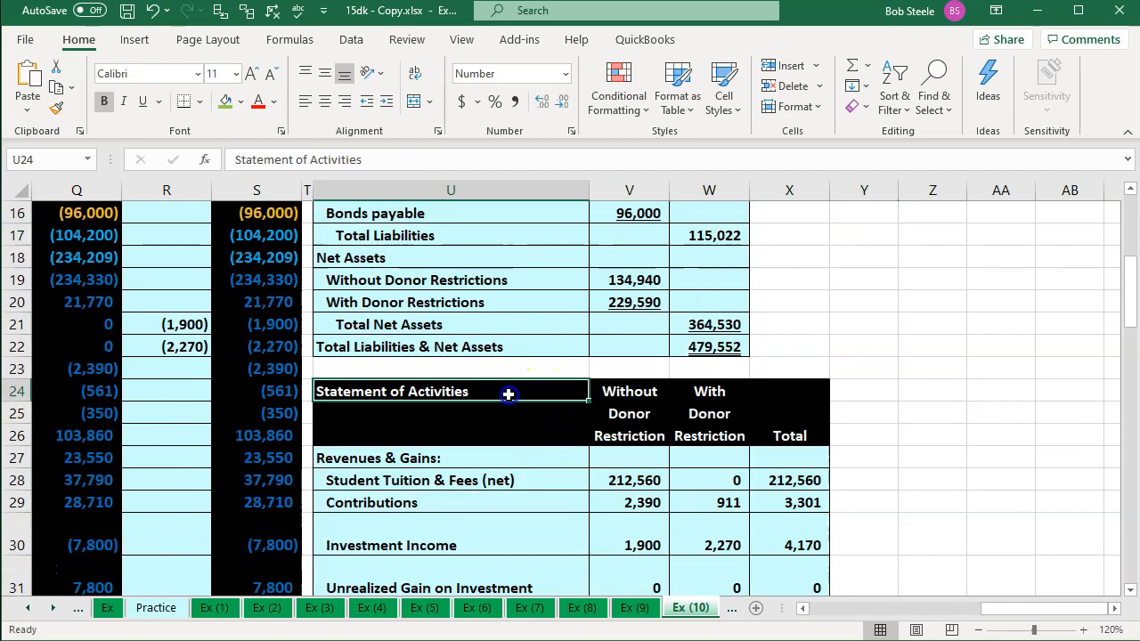
pyautogui.scroll(-1, 513, 392)
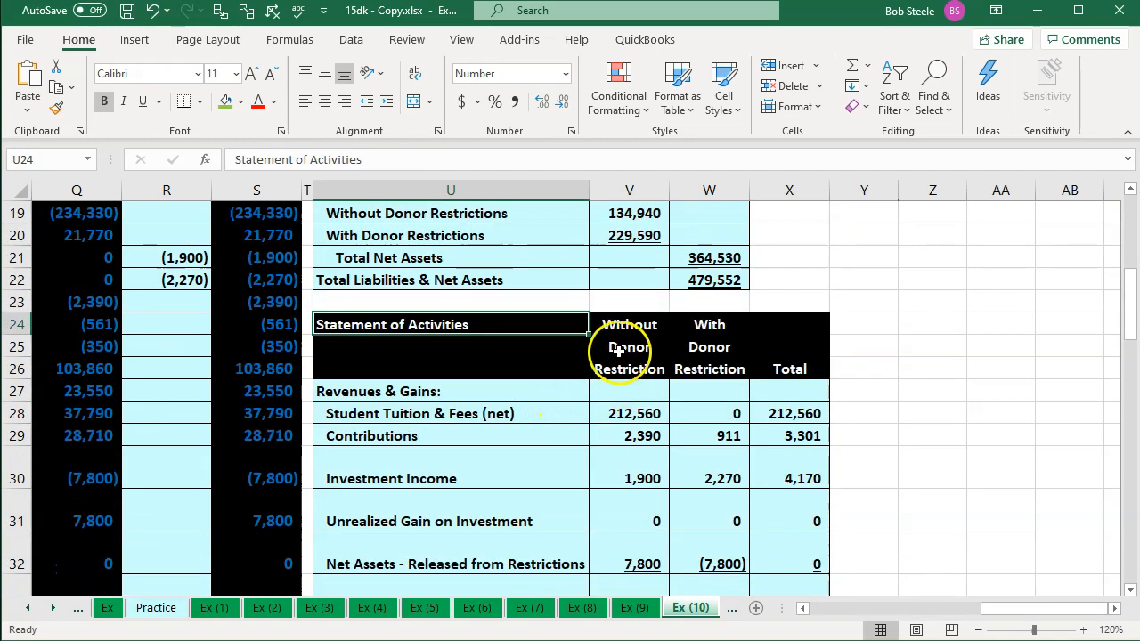
pyautogui.click(663, 348)
pyautogui.click(692, 349)
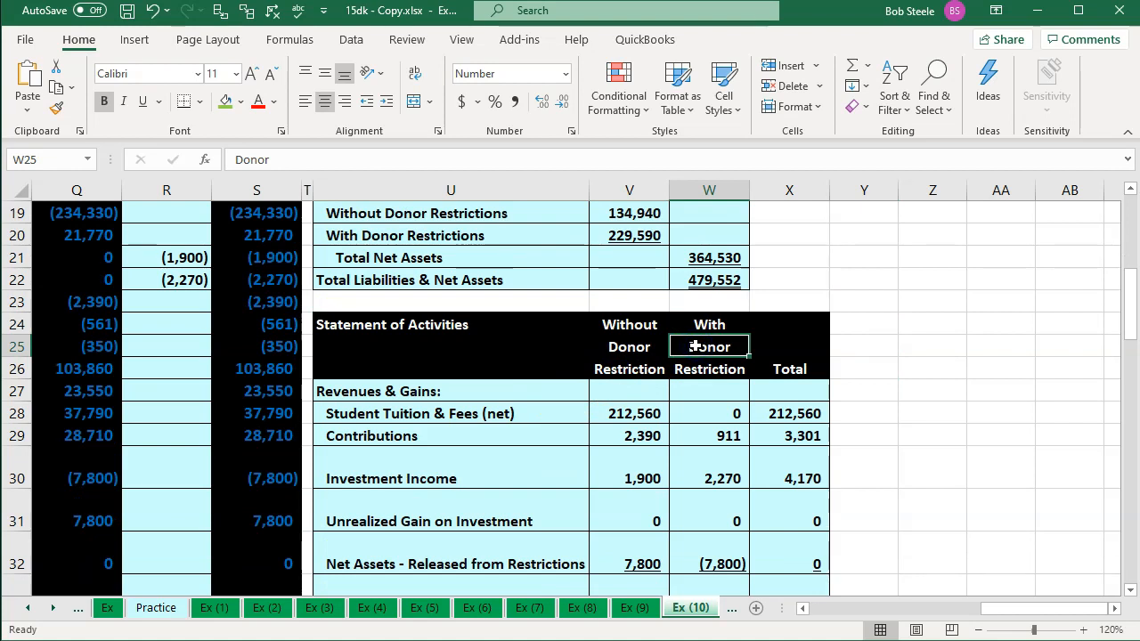
pyautogui.click(507, 478)
pyautogui.press('Right')
pyautogui.press('Right')
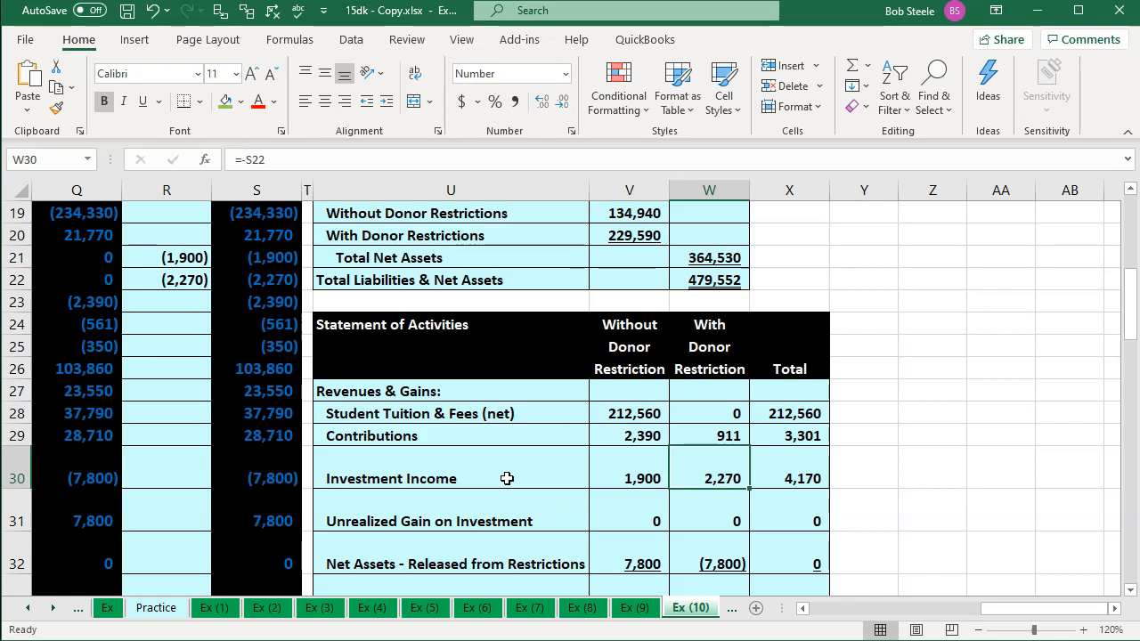
pyautogui.press('Up')
pyautogui.press('Up')
pyautogui.press('Up')
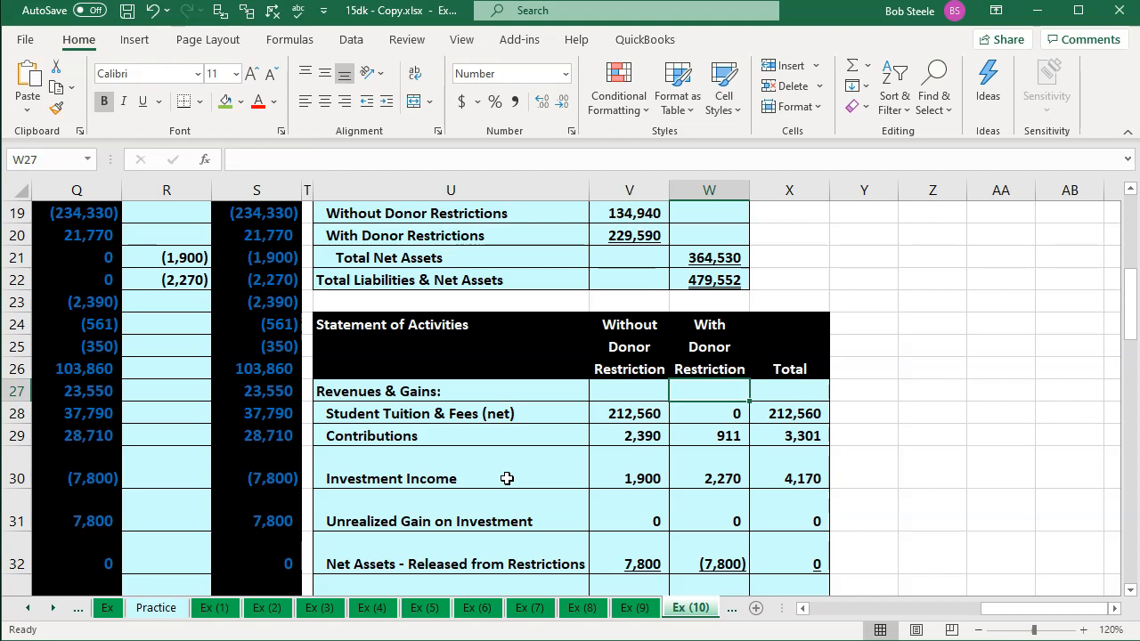
pyautogui.press('Left')
pyautogui.press('Left')
pyautogui.press('Left')
pyautogui.press('Left')
pyautogui.press('Left')
pyautogui.press('Left')
pyautogui.press('Left')
pyautogui.press('Left')
pyautogui.press('Left')
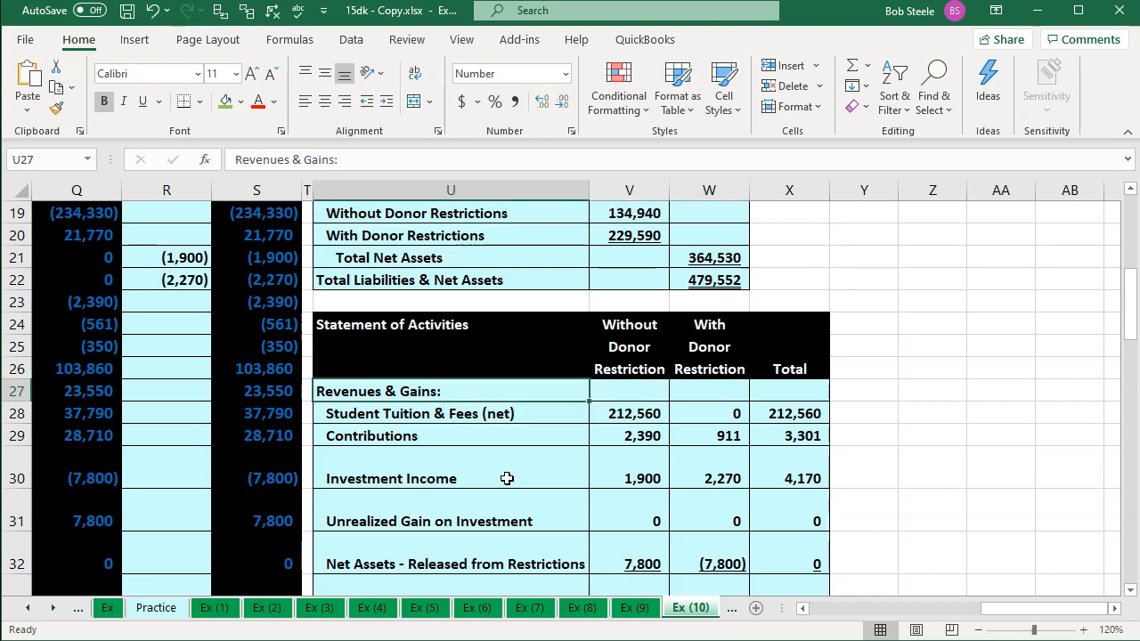
# Step: Look again at journal entry 7's cash and investment income lines in the worksheet
pyautogui.press('Left')
pyautogui.press('Left')
pyautogui.press('Left')
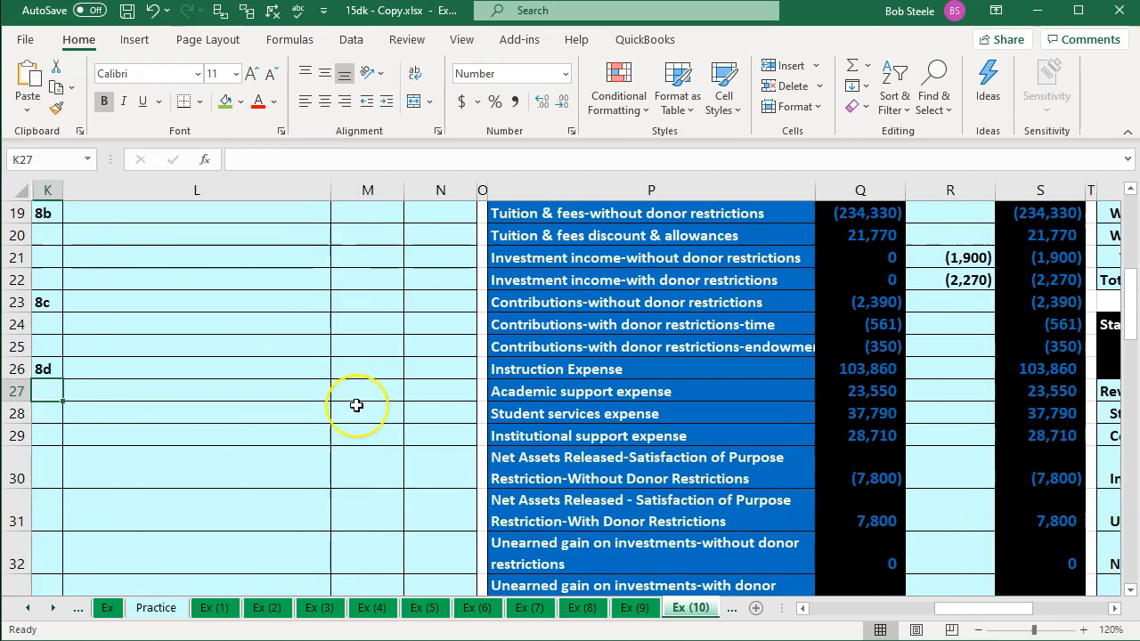
pyautogui.scroll(5, 356, 405)
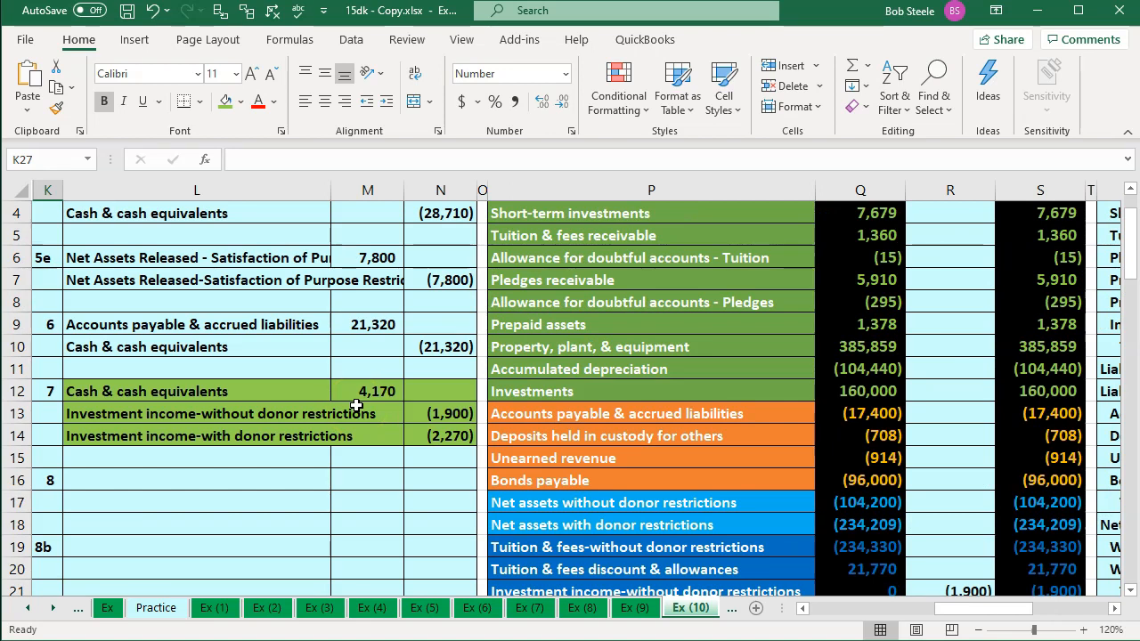
# Step: Switch to QuickBooks Desktop and open the register of the Checking account
pyautogui.click(765, 640)
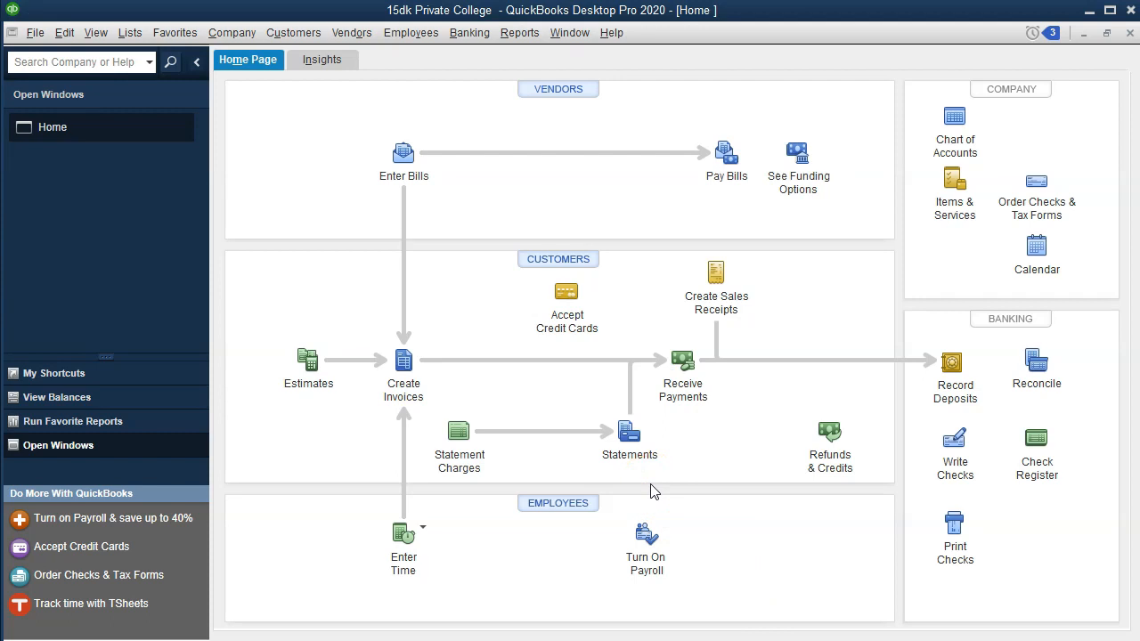
pyautogui.click(471, 33)
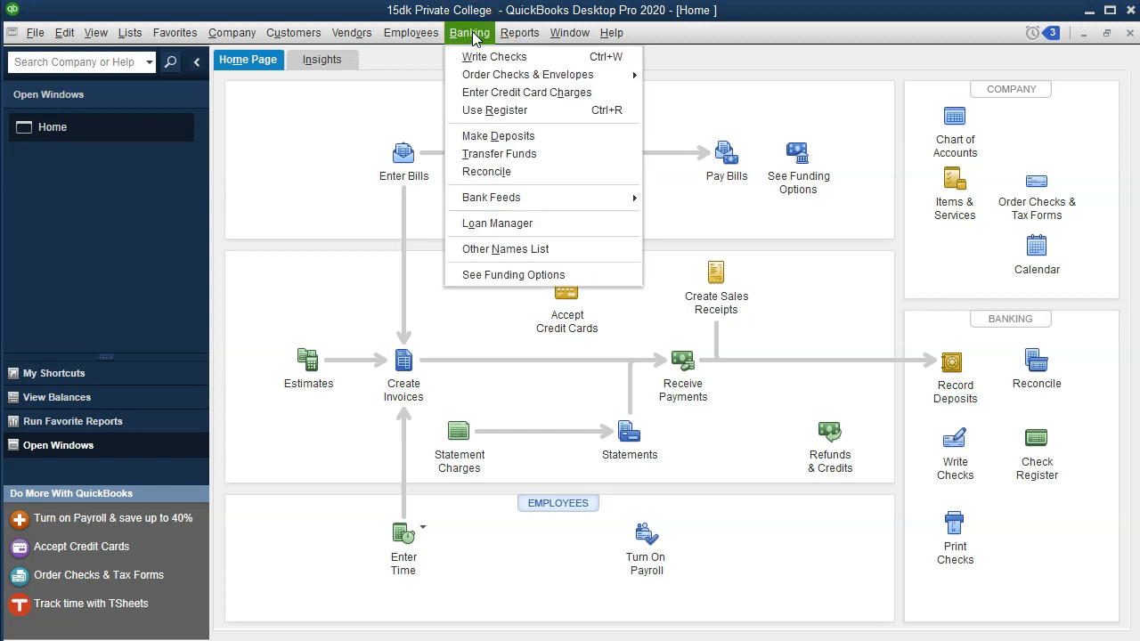
pyautogui.click(532, 113)
pyautogui.click(474, 140)
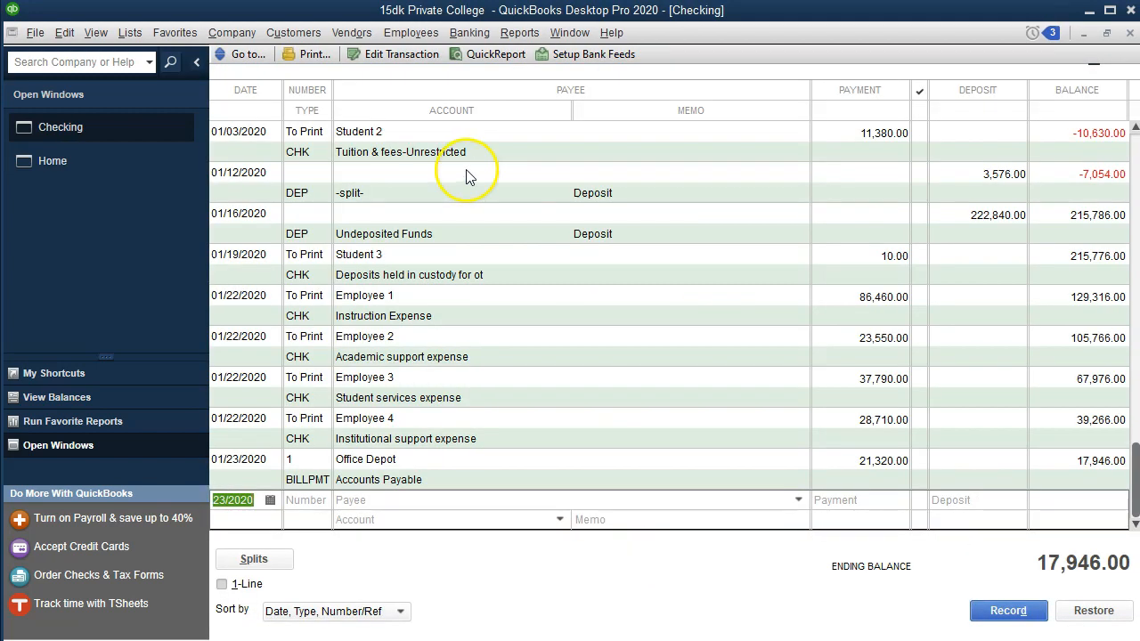
# Step: Enter a new deposit of 4,170 dated 01/24/2020 with number Dep in the Checking register, leaving the payee blank
pyautogui.press('+')
pyautogui.press('Tab')
pyautogui.write('Dep')
pyautogui.press('Tab')
pyautogui.press('Tab')
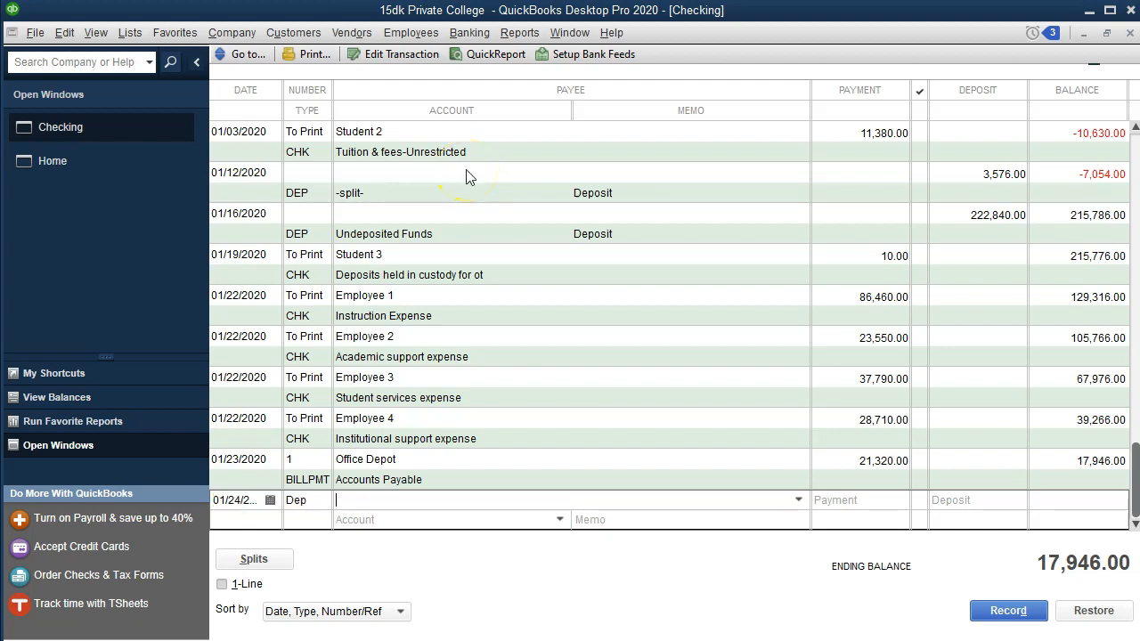
pyautogui.press('Tab')
pyautogui.press('Tab')
pyautogui.click(593, 544)
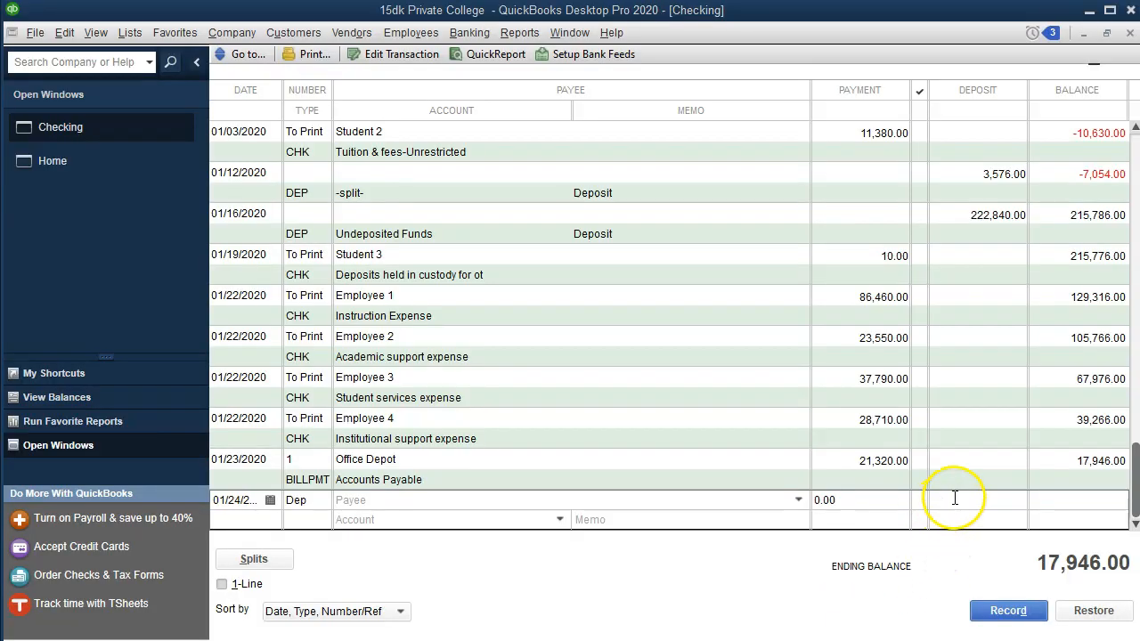
pyautogui.write('4170')
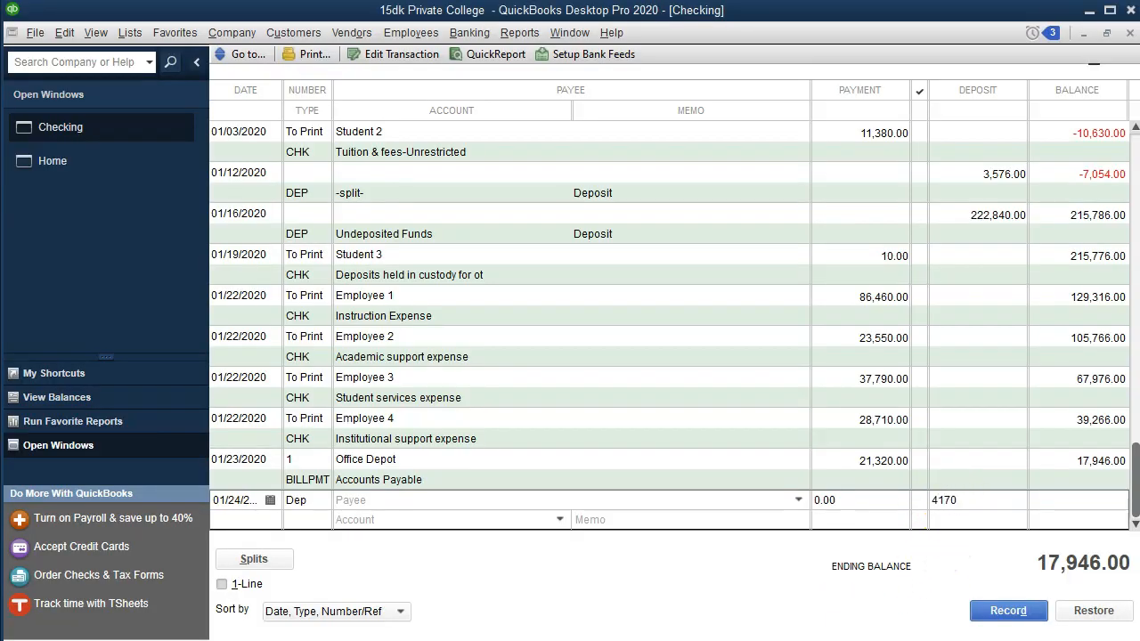
pyautogui.press('Tab')
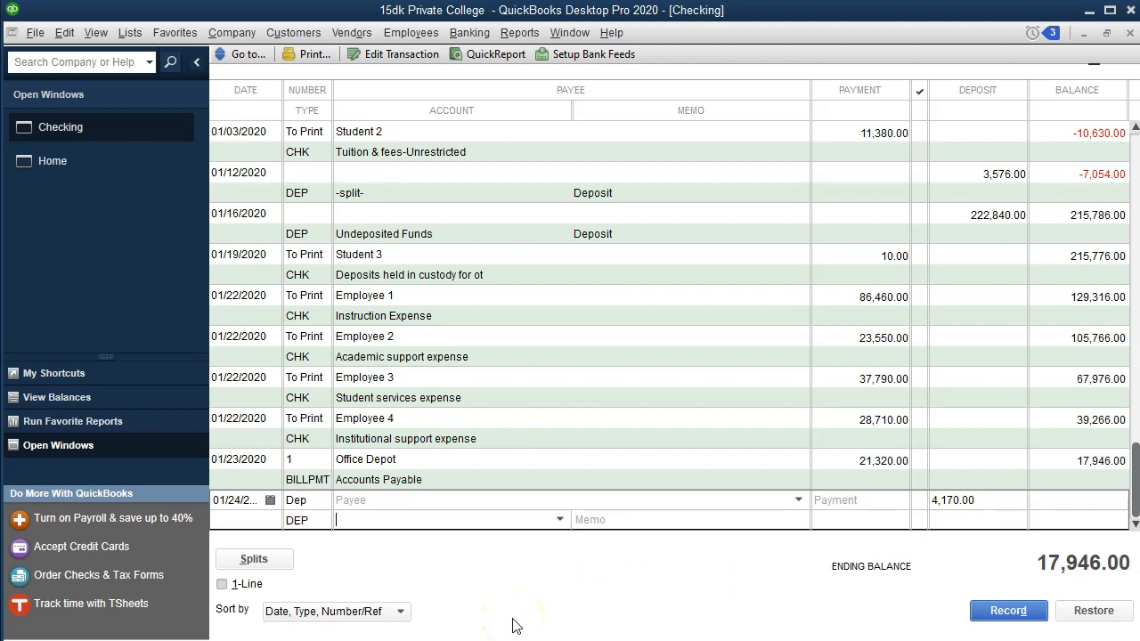
# Step: Open the split lines of the 4,170 deposit and check entry 7's income accounts in the Excel worksheet
pyautogui.click(290, 570)
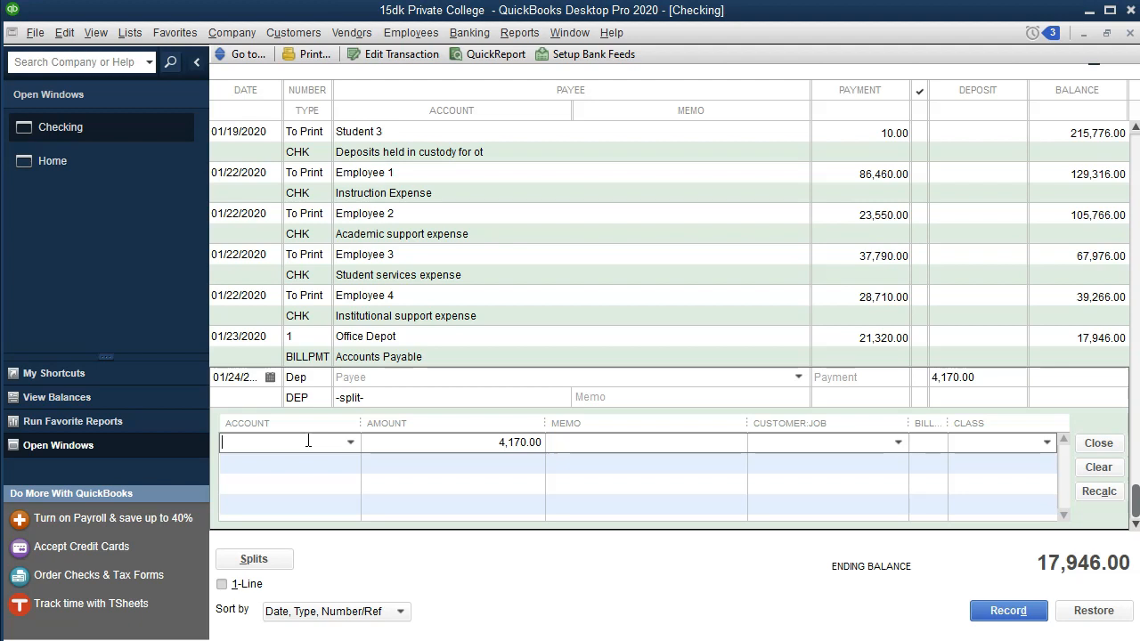
pyautogui.hotkey('alt', 'Tab')
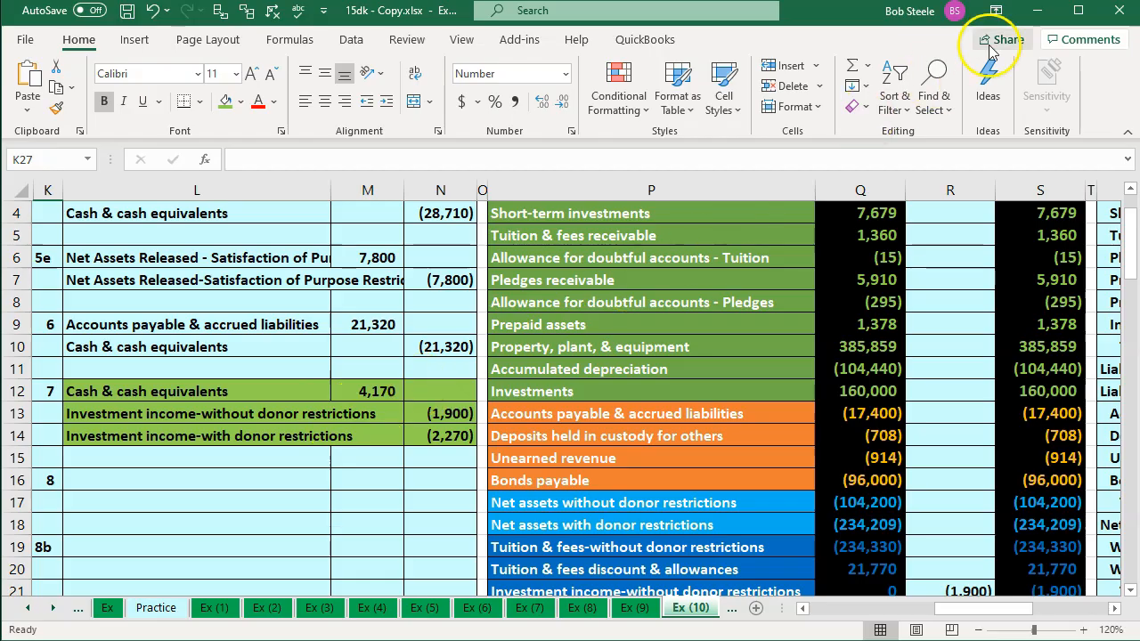
pyautogui.click(1038, 9)
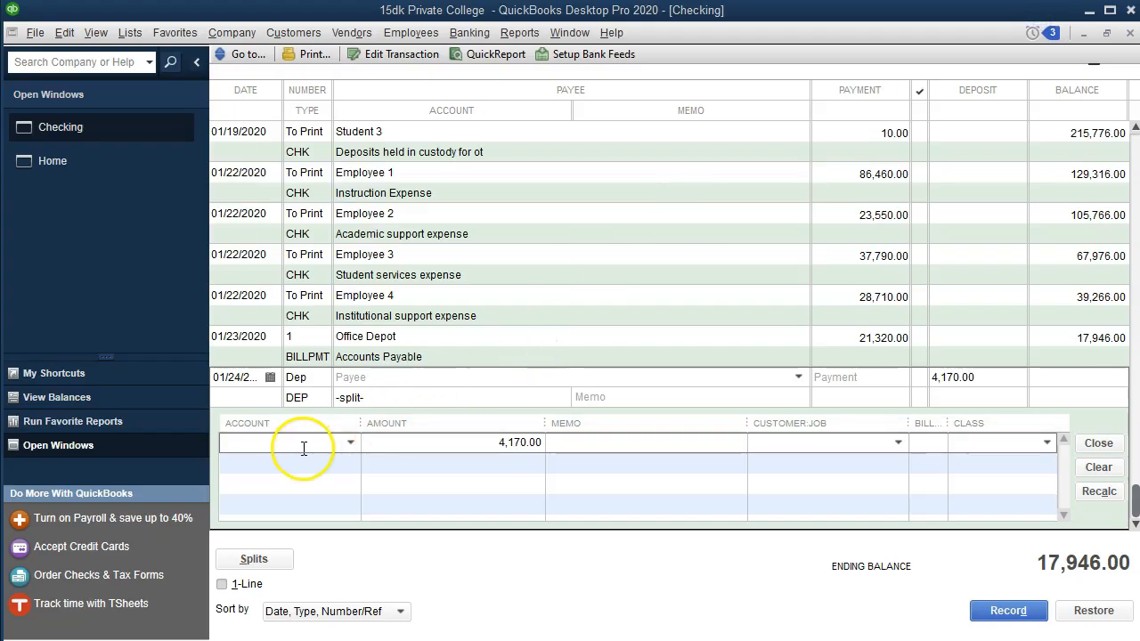
# Step: Enter Investment Income Unrestriced as the account on the deposit's first split line
pyautogui.write('Investmentbt')
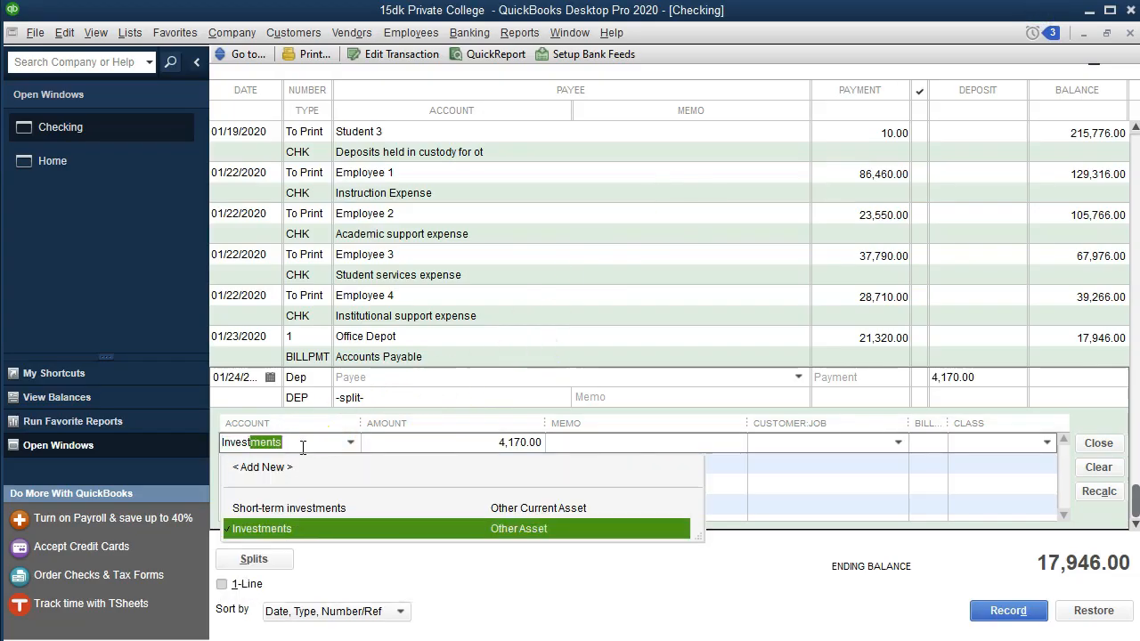
pyautogui.press('BackSpace')
pyautogui.press('BackSpace')
pyautogui.write('Inco')
pyautogui.write('me ')
pyautogui.write('Unrestri')
pyautogui.press('BackSpace')
pyautogui.press('BackSpace')
pyautogui.press('BackSpace')
pyautogui.press('BackSpace')
pyautogui.press('BackSpace')
pyautogui.write('estriced')
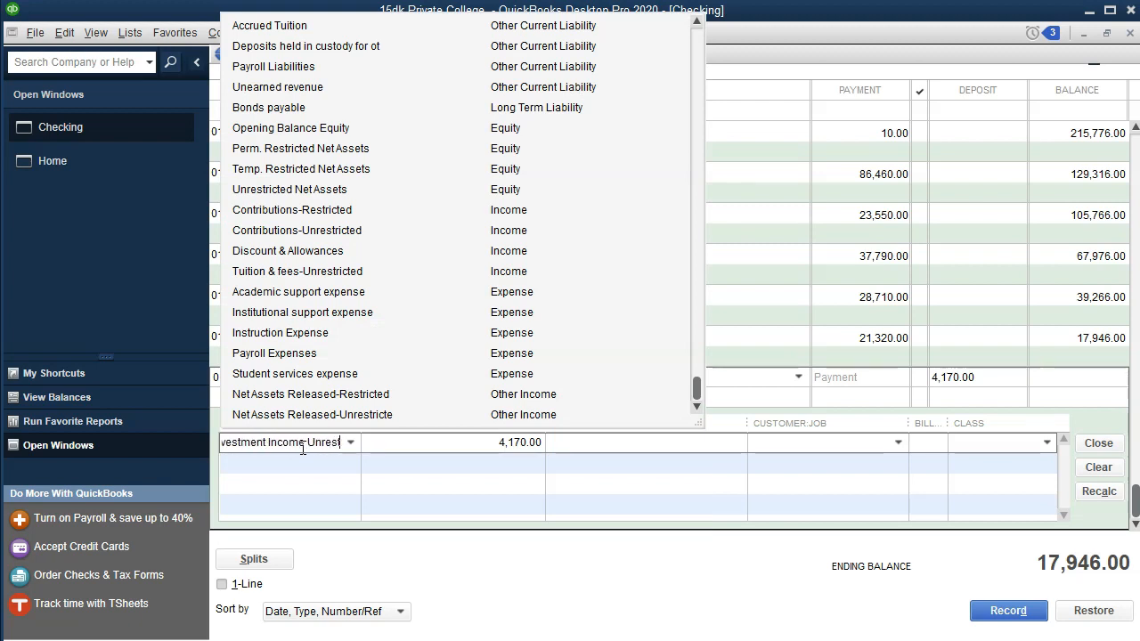
# Step: Set up Investment Income Unrestriced as a new account of type Income and save it
pyautogui.press('Tab')
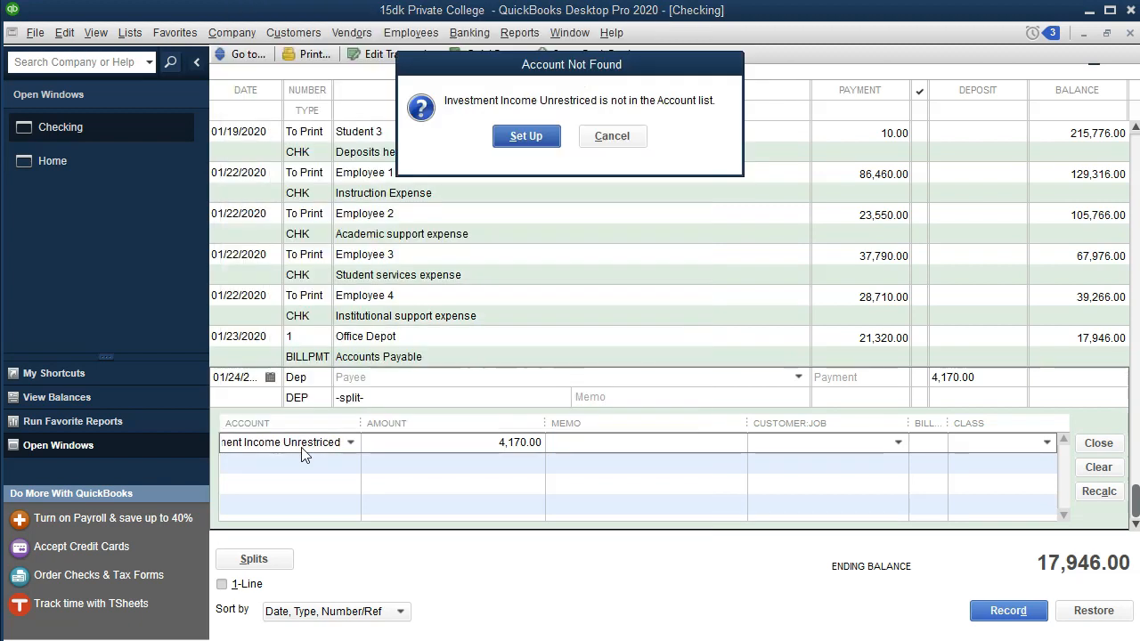
pyautogui.click(525, 136)
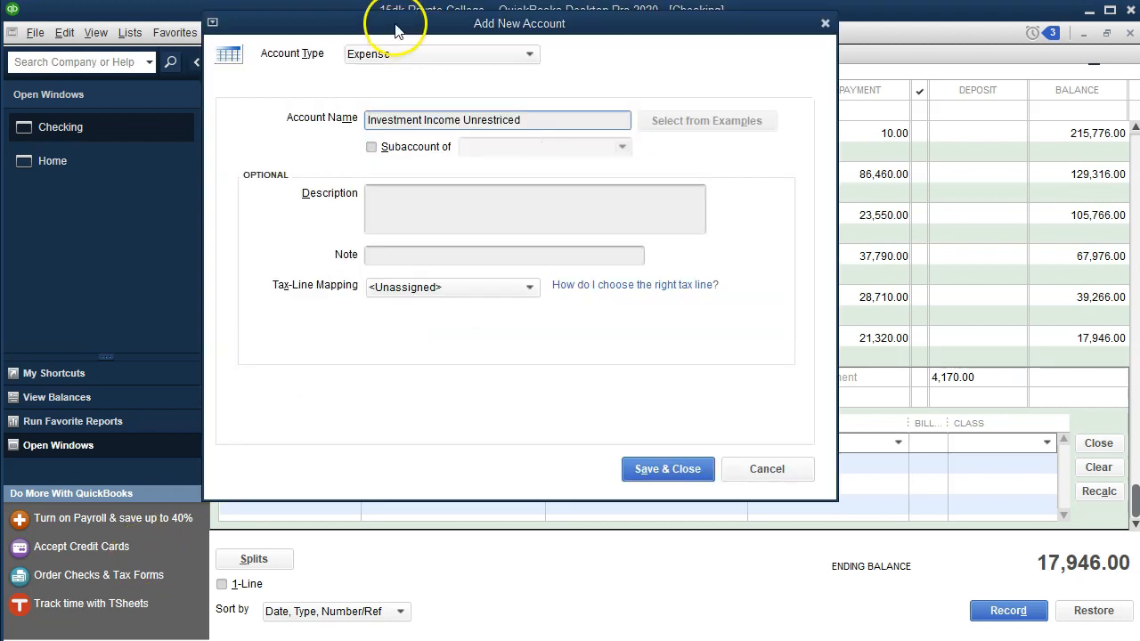
pyautogui.moveTo(395, 24); pyautogui.dragTo(415, 52)
pyautogui.click(415, 83)
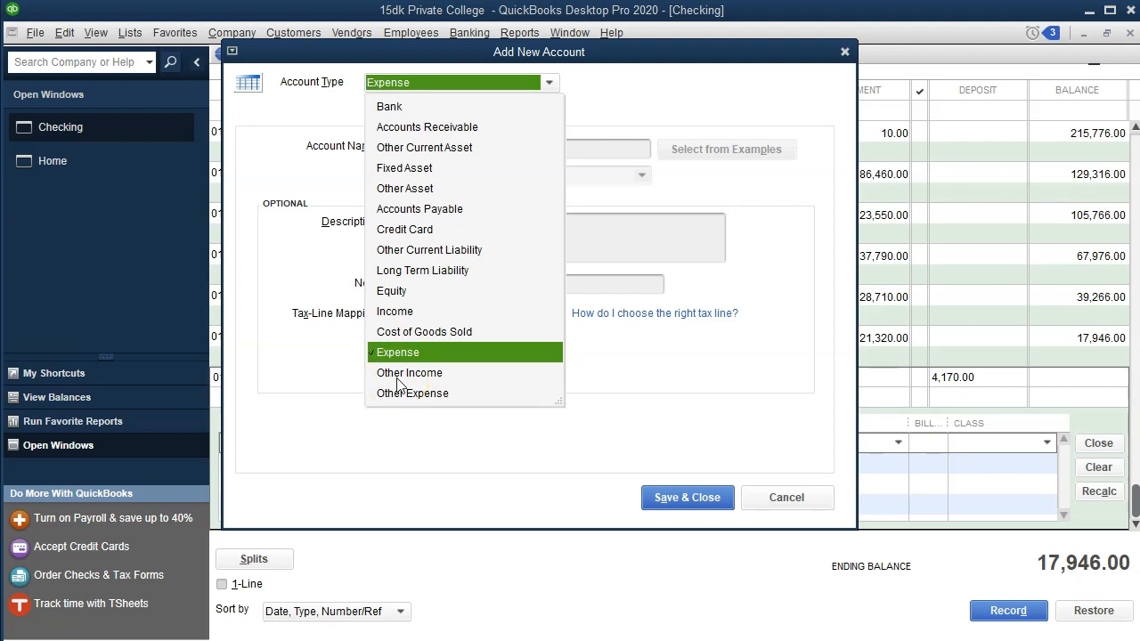
pyautogui.click(388, 318)
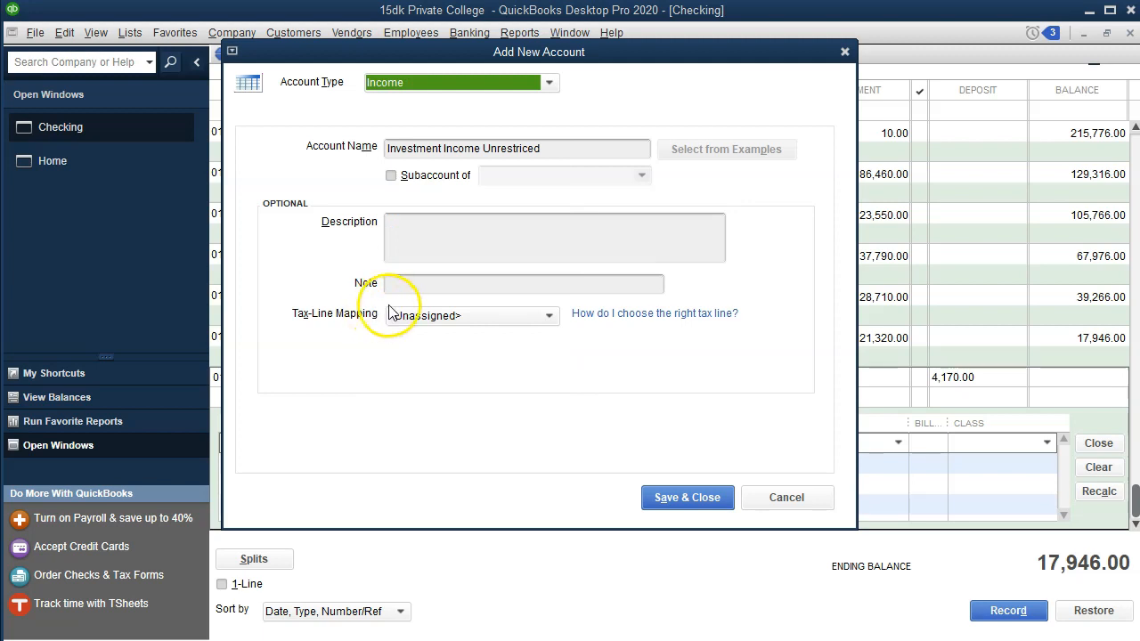
pyautogui.click(390, 150)
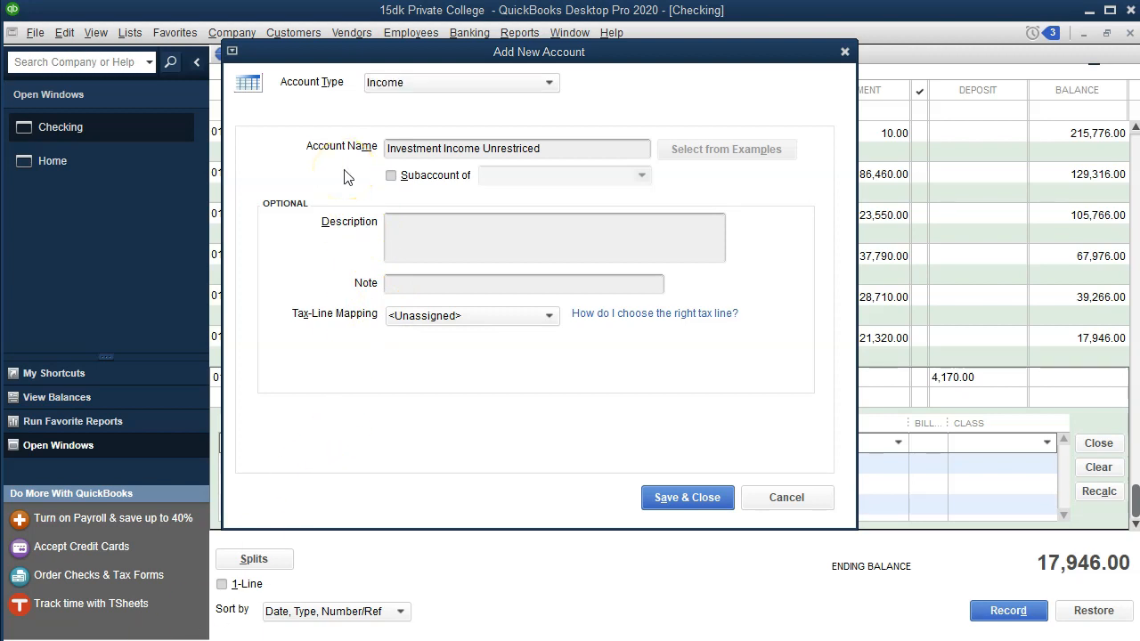
pyautogui.click(664, 504)
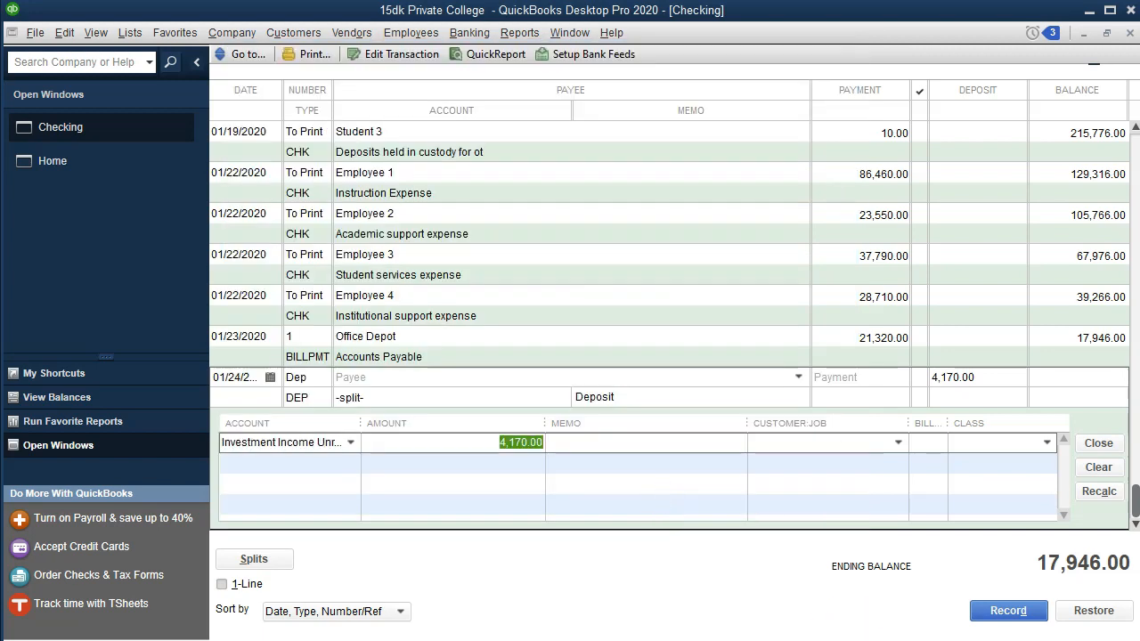
# Step: Check entry 7 in the worksheet, then set the first split line's amount to 1,900 and its class to Unrestricted
pyautogui.hotkey('alt', 'Tab')
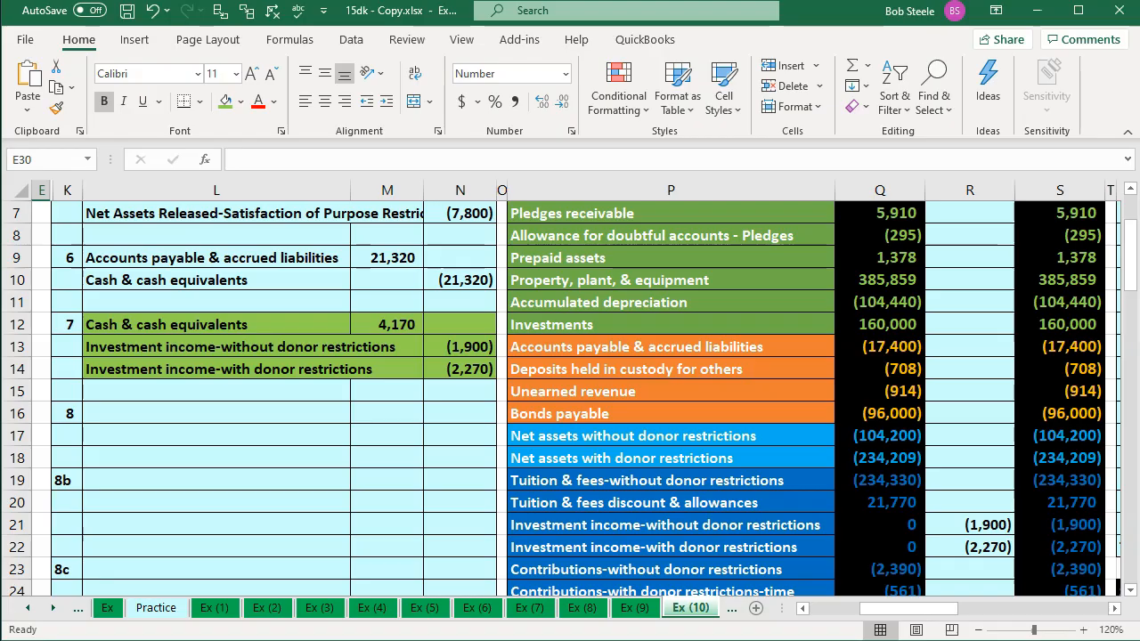
pyautogui.hotkey('alt', 'Tab')
pyautogui.click(491, 443)
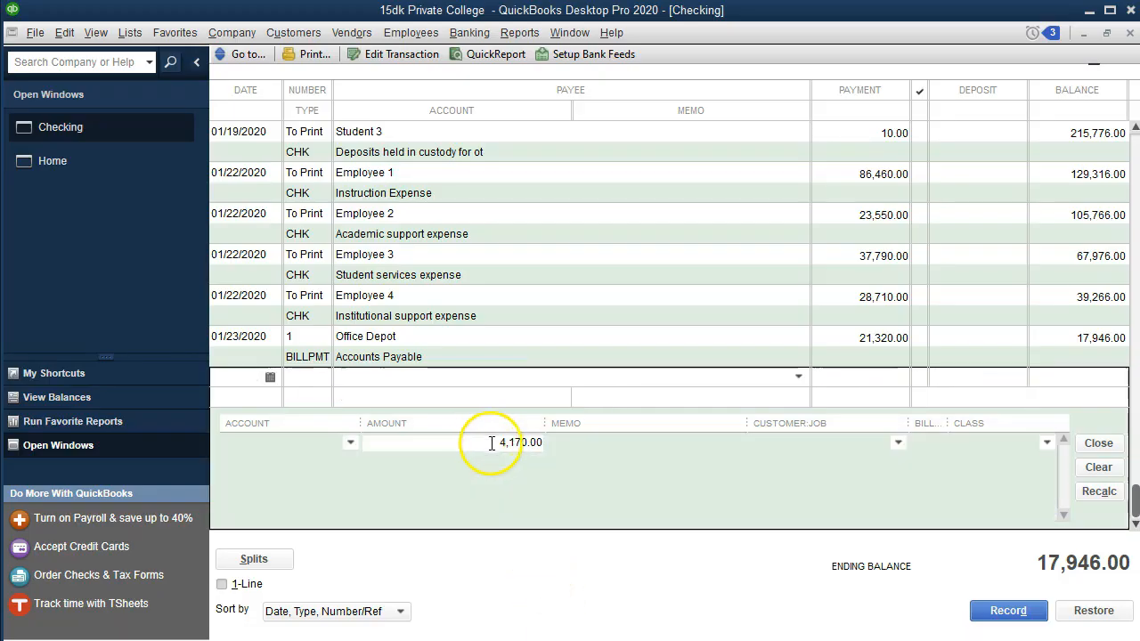
pyautogui.write('1,900')
pyautogui.press('Tab')
pyautogui.click(790, 445)
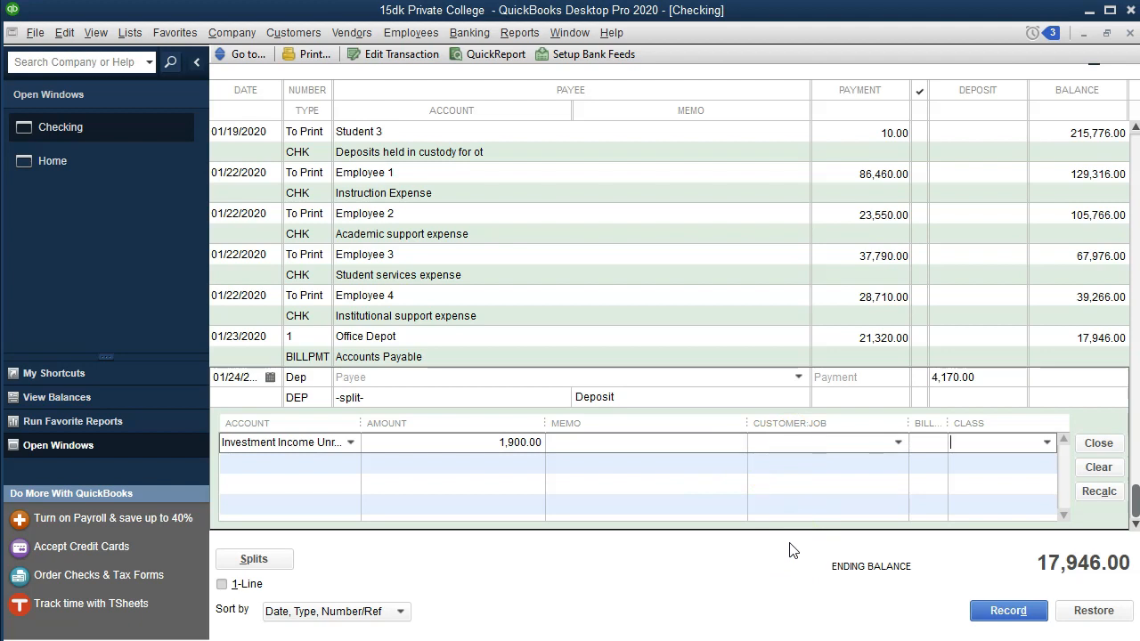
pyautogui.click(1048, 442)
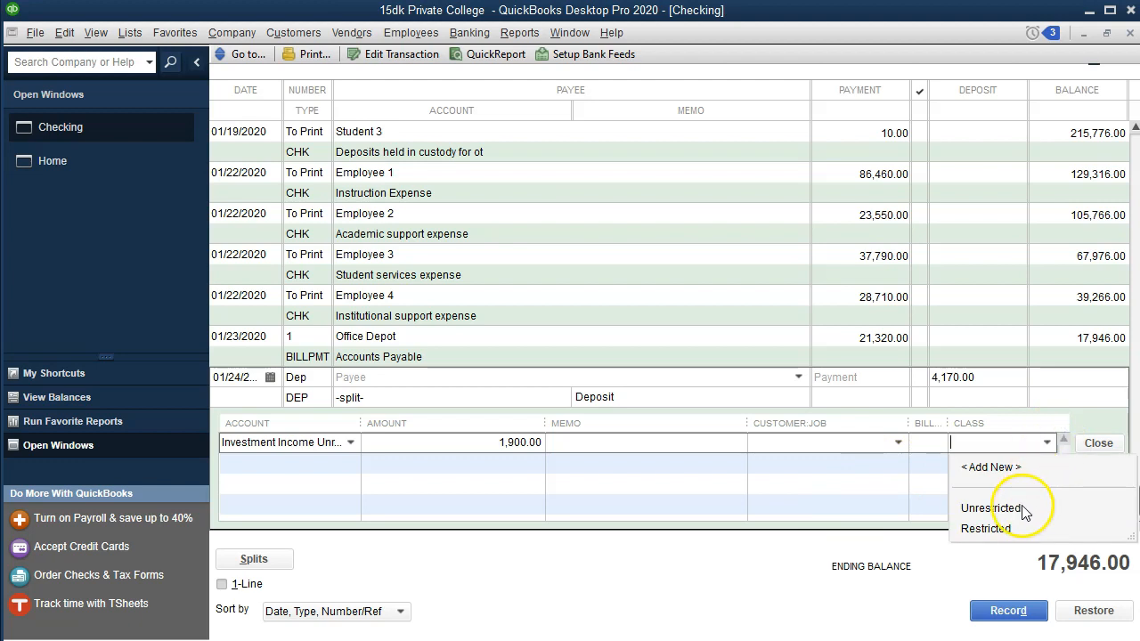
pyautogui.click(991, 508)
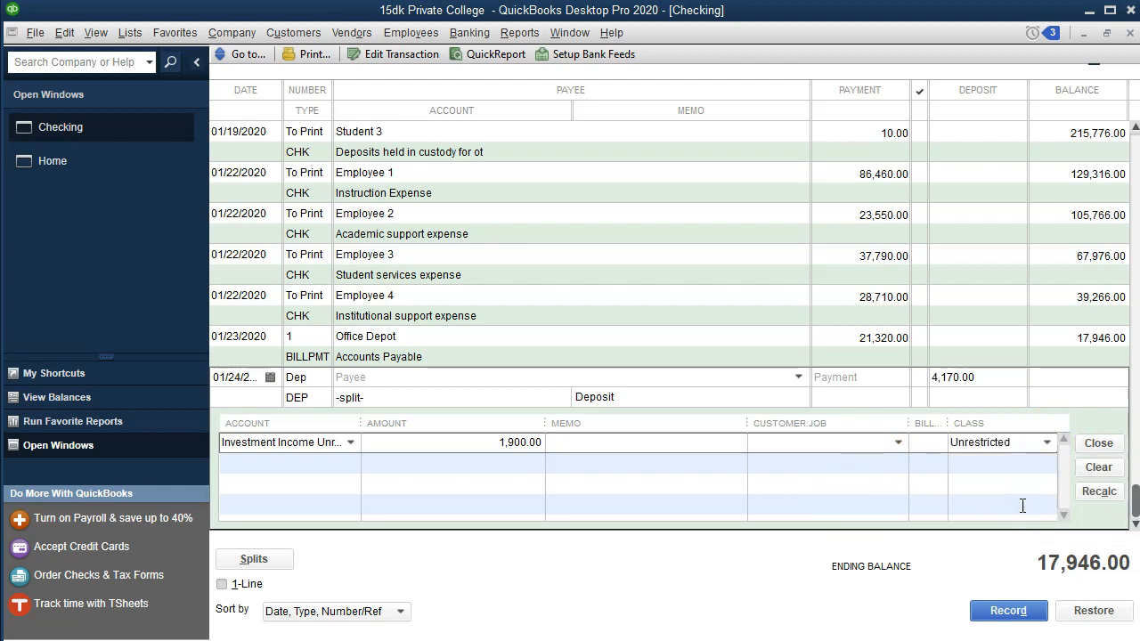
# Step: Widen the split's account column and enter Investment Income Restricted as the account on the second line
pyautogui.press('Tab')
pyautogui.moveTo(361, 423); pyautogui.dragTo(437, 423)
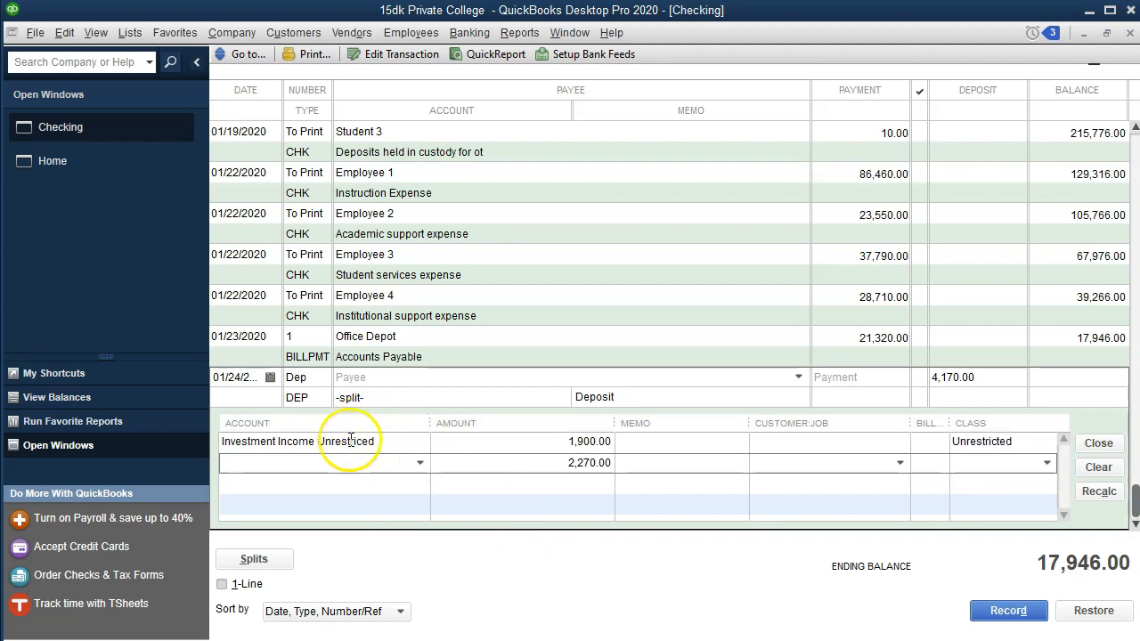
pyautogui.write('Investmne')
pyautogui.press('BackSpace')
pyautogui.press('BackSpace')
pyautogui.press('BackSpace')
pyautogui.press('BackSpace')
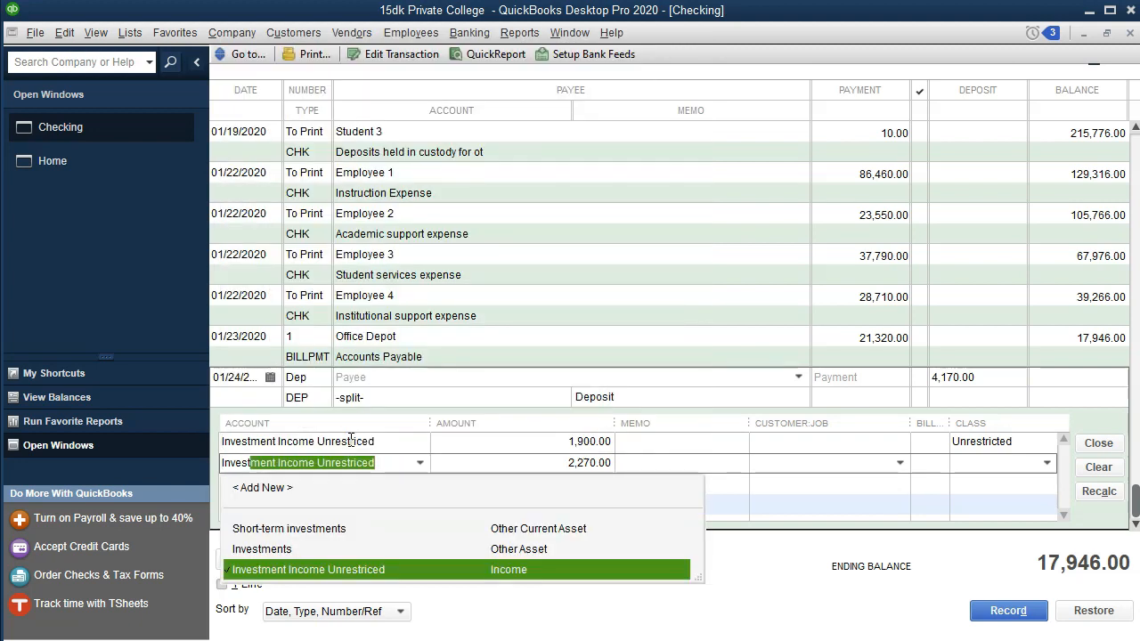
pyautogui.write('ment Income ')
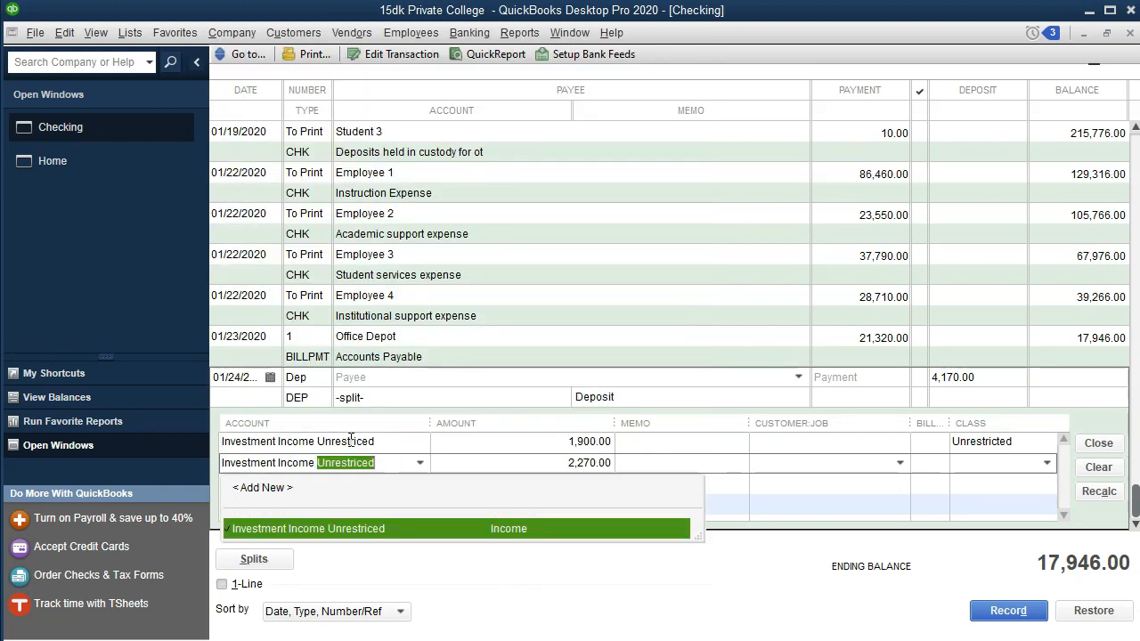
pyautogui.write('Restri')
pyautogui.press('BackSpace')
pyautogui.write('cted')
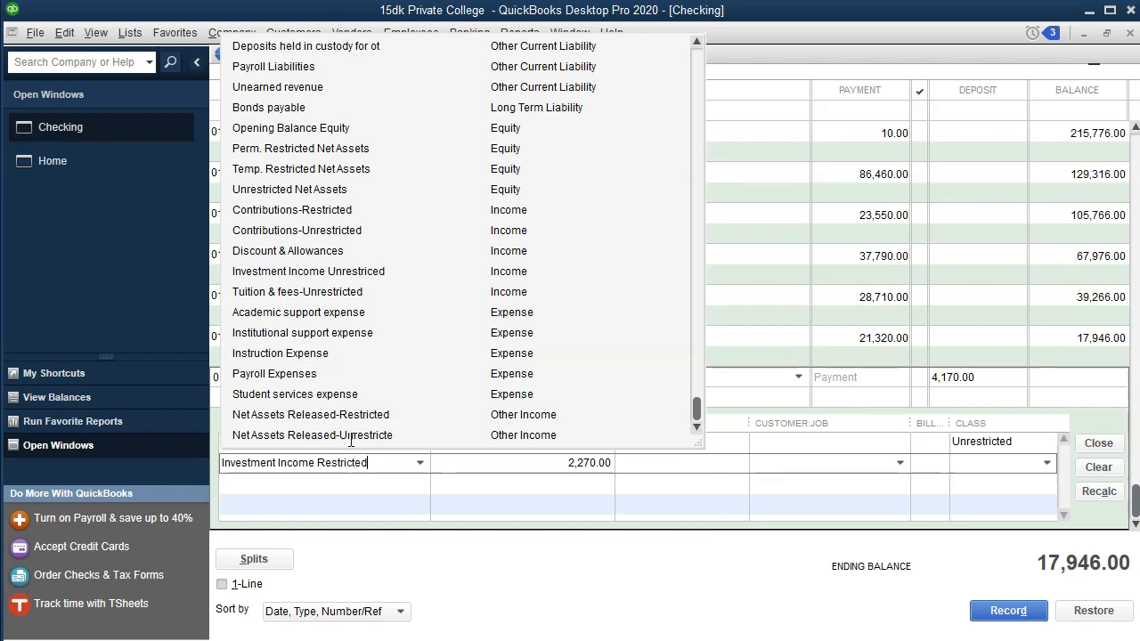
# Step: Set up Investment Income Restricted as a new account of type Income and save it
pyautogui.press('Tab')
pyautogui.press('Return')
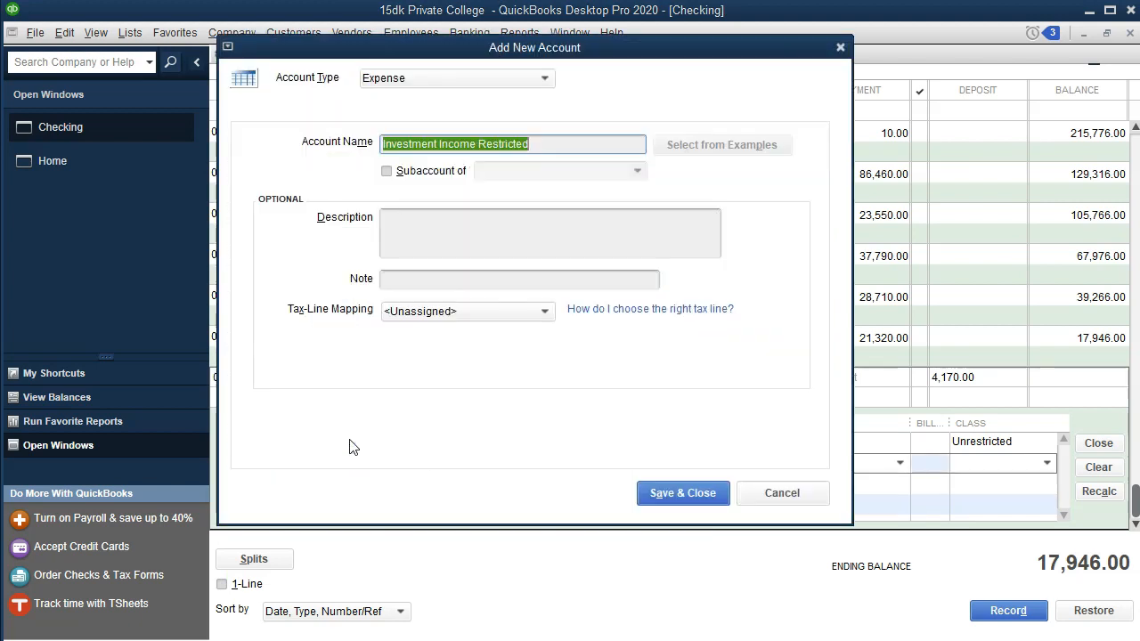
pyautogui.click(478, 80)
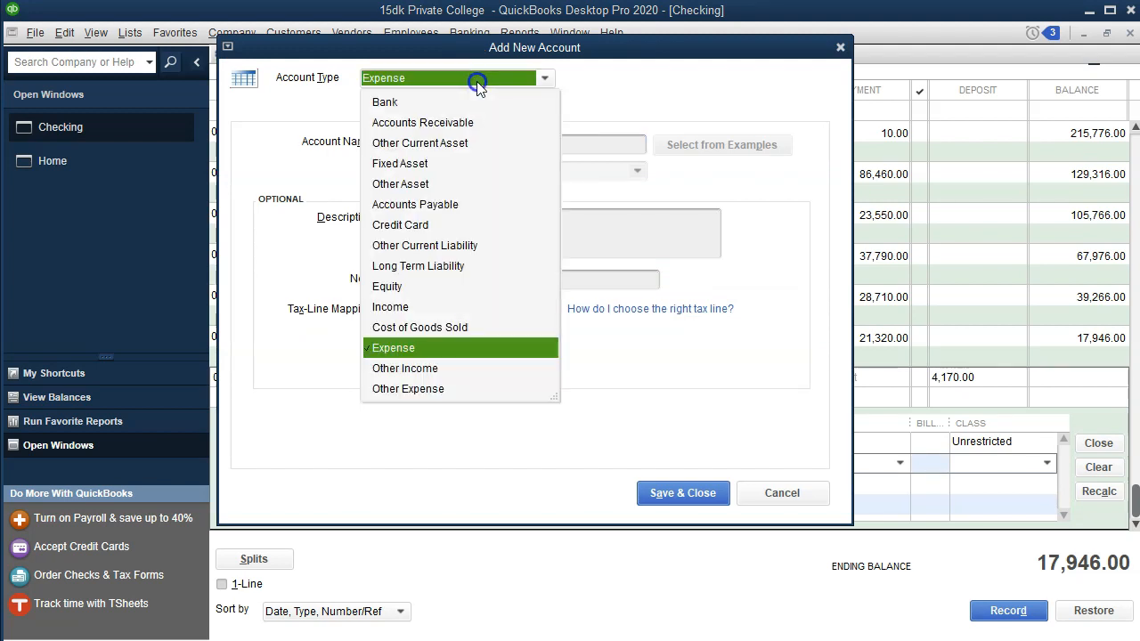
pyautogui.click(399, 309)
pyautogui.click(668, 495)
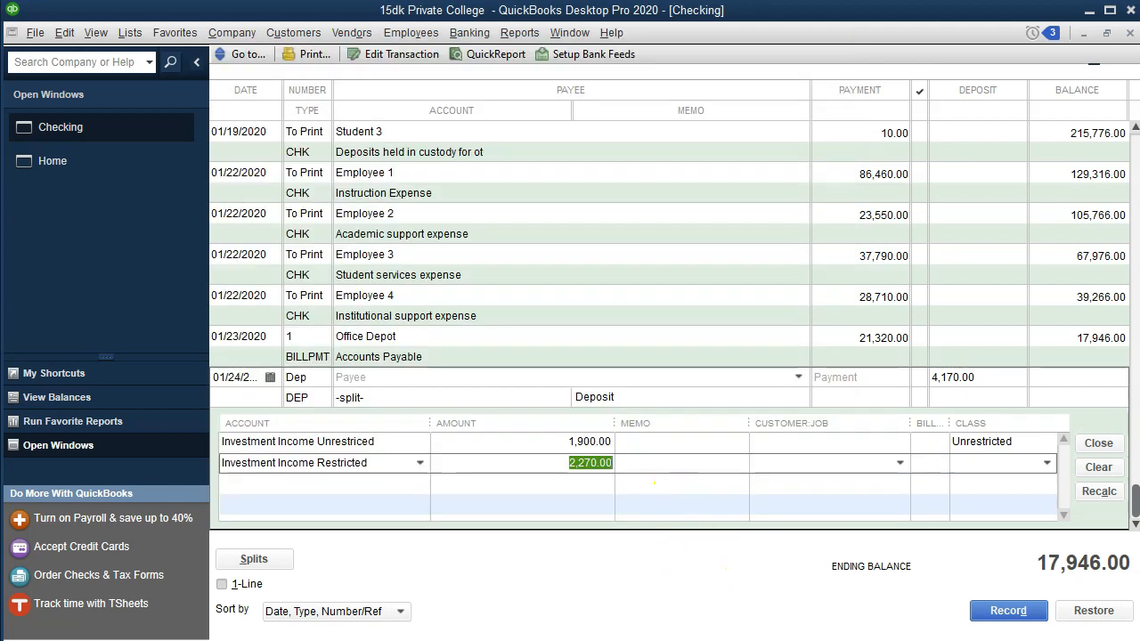
# Step: Check entry 7 in the worksheet, then assign Donor Endowment and class Restricted to the second split line and record the deposit
pyautogui.click(582, 638)
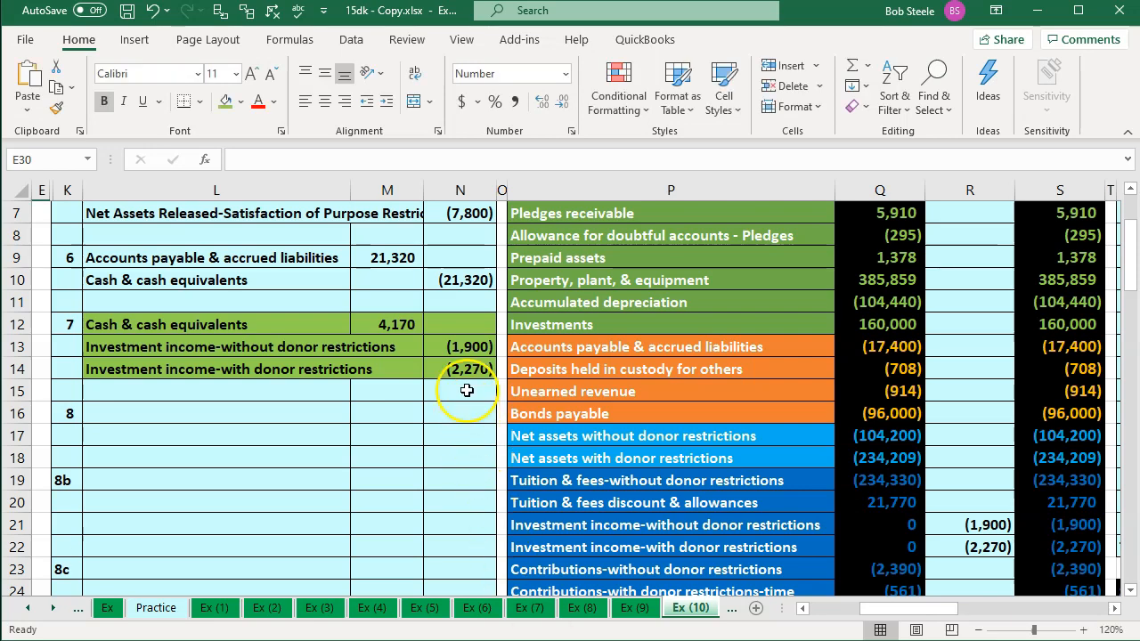
pyautogui.click(1037, 9)
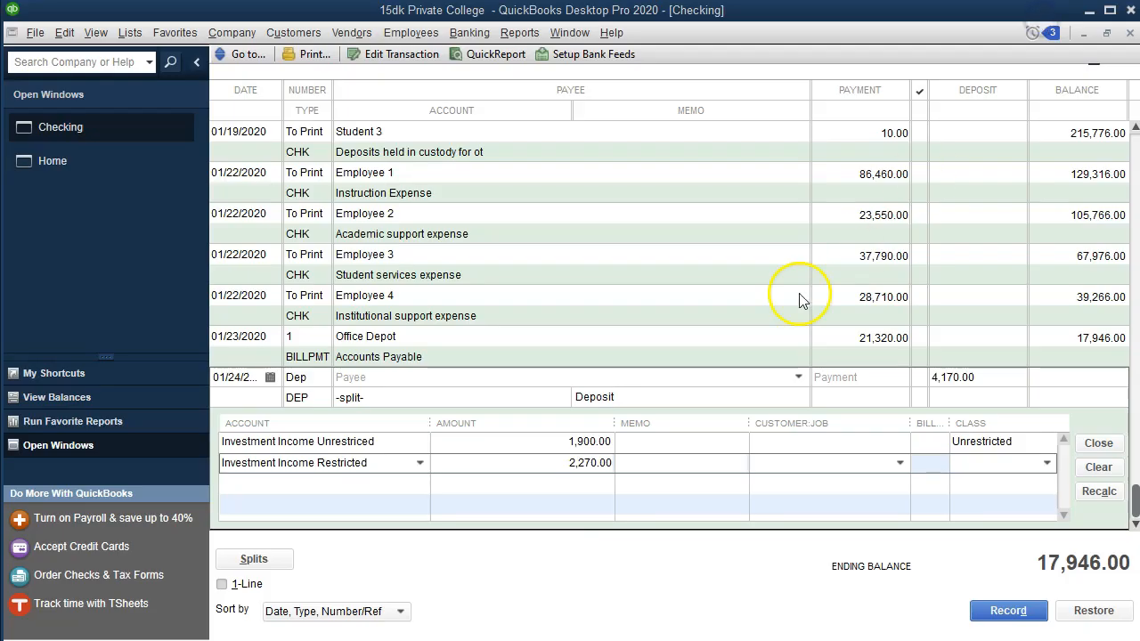
pyautogui.click(653, 464)
pyautogui.click(781, 477)
pyautogui.click(900, 463)
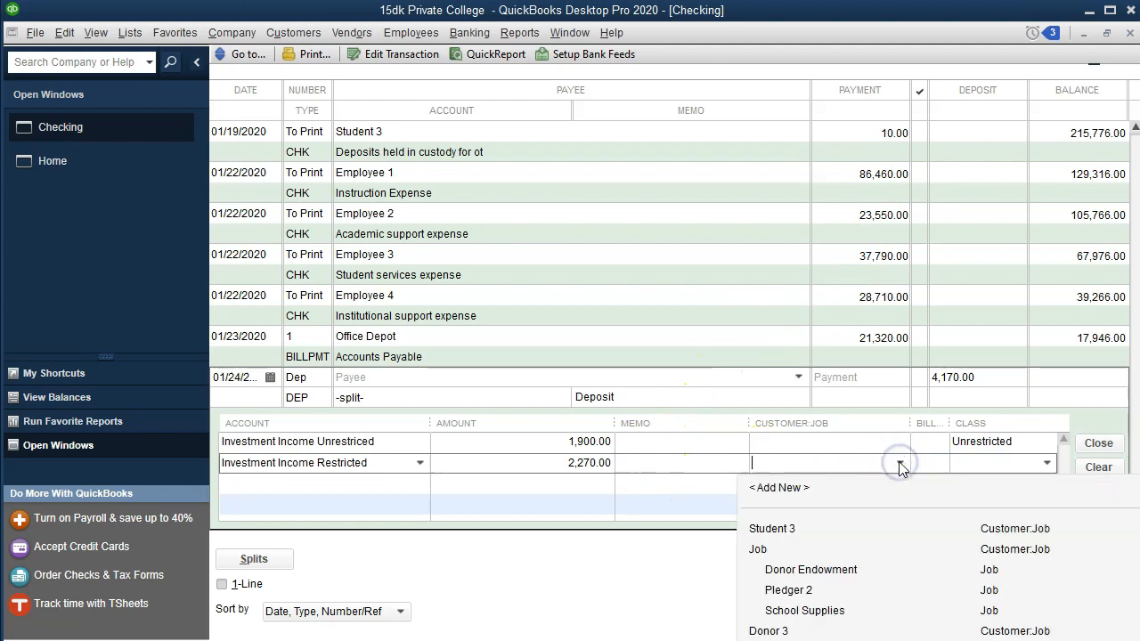
pyautogui.click(843, 577)
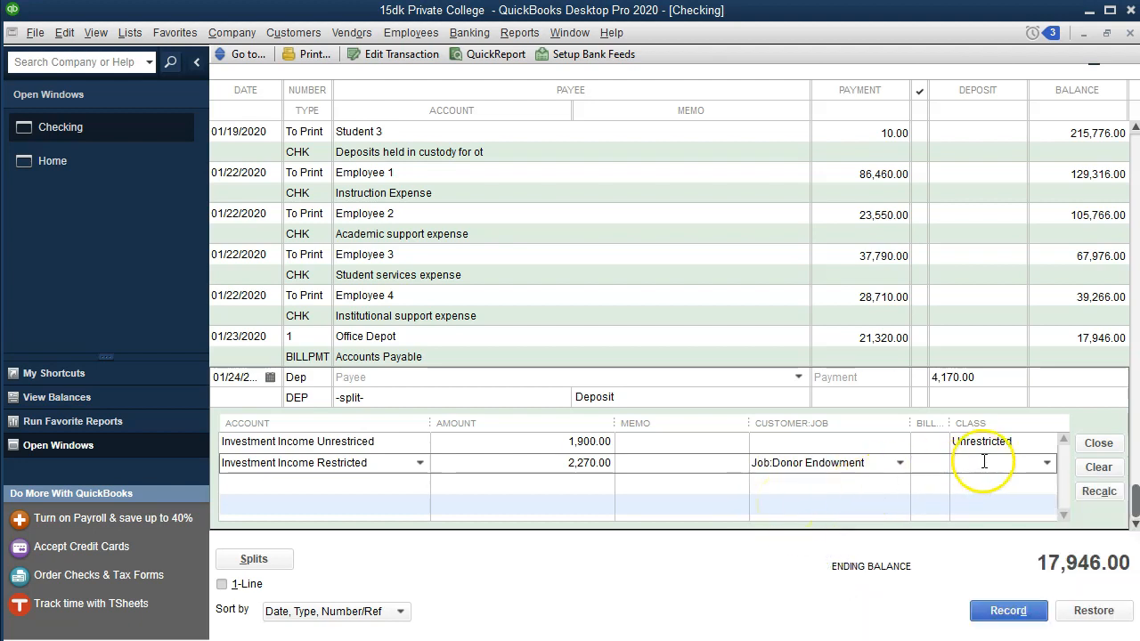
pyautogui.click(1047, 463)
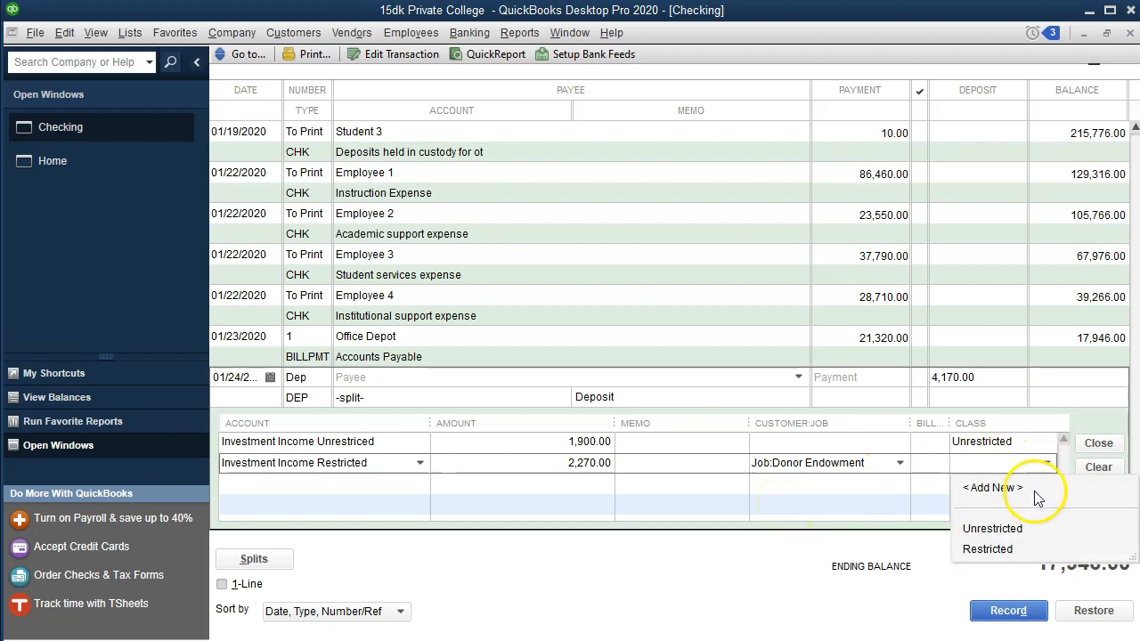
pyautogui.click(1022, 548)
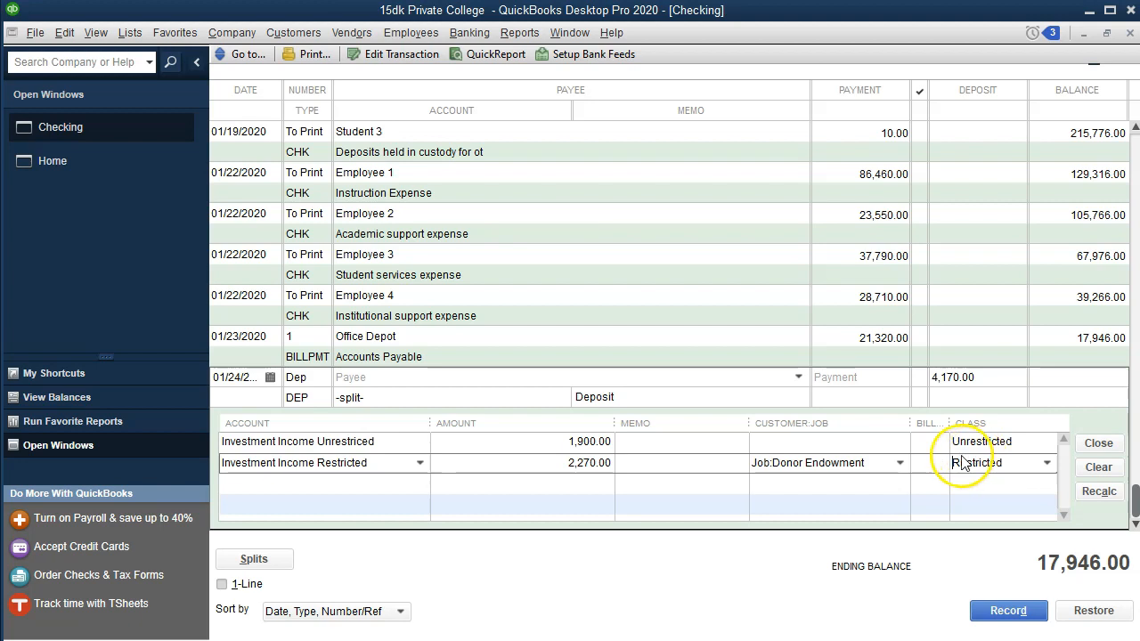
pyautogui.click(986, 613)
pyautogui.click(541, 191)
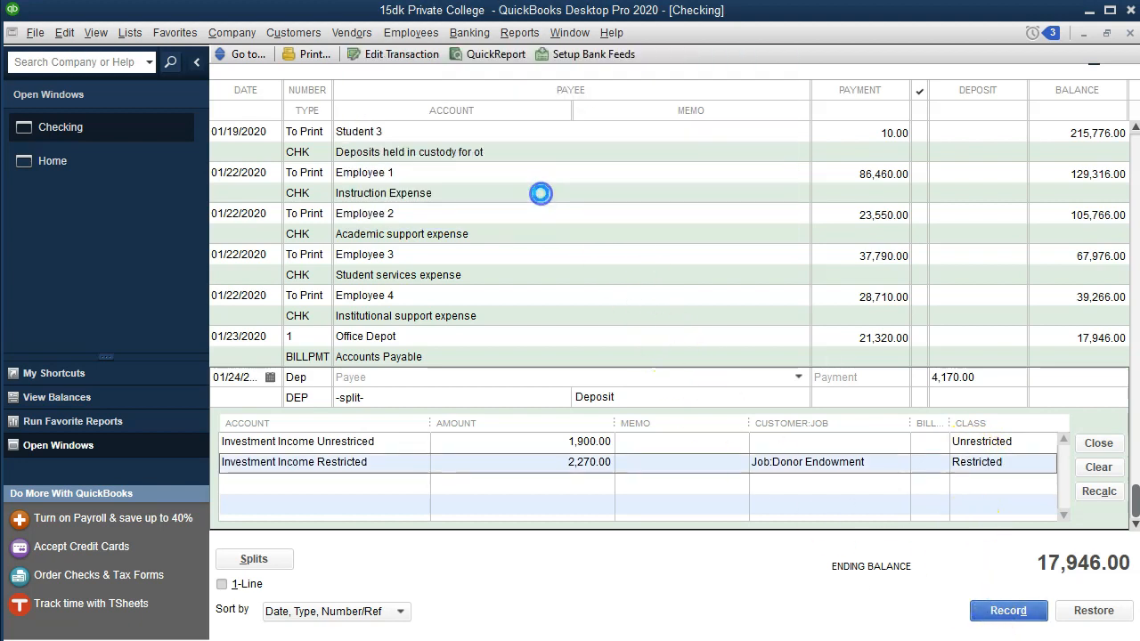
# Step: Run the Trial Balance report for 01/01/2020 through 12/31/2020
pyautogui.click(515, 33)
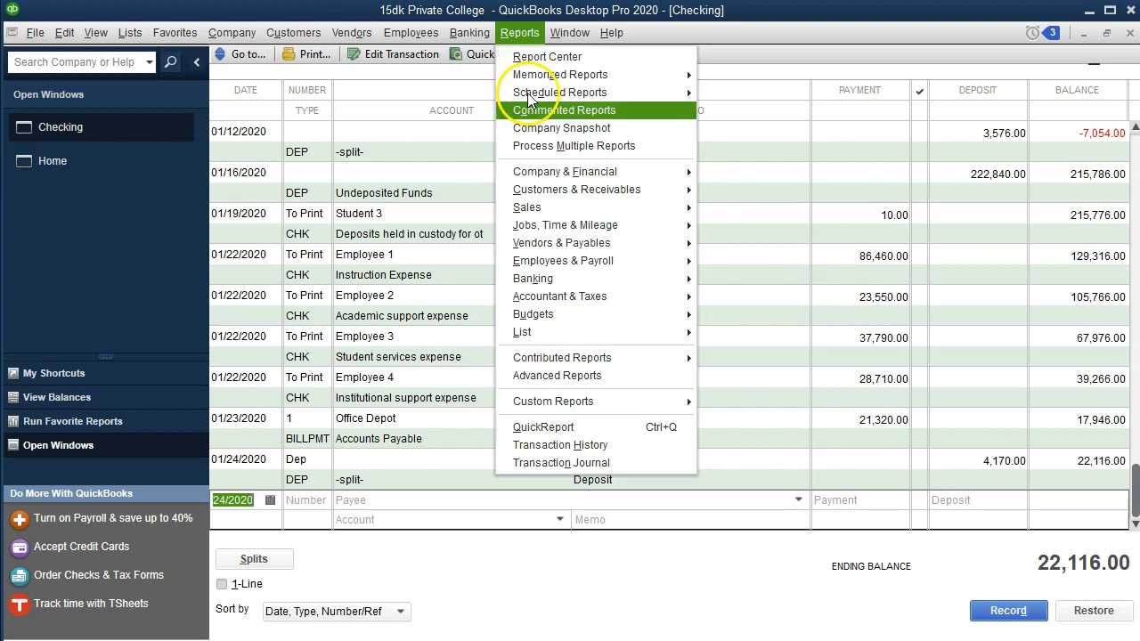
pyautogui.moveTo(606, 298)
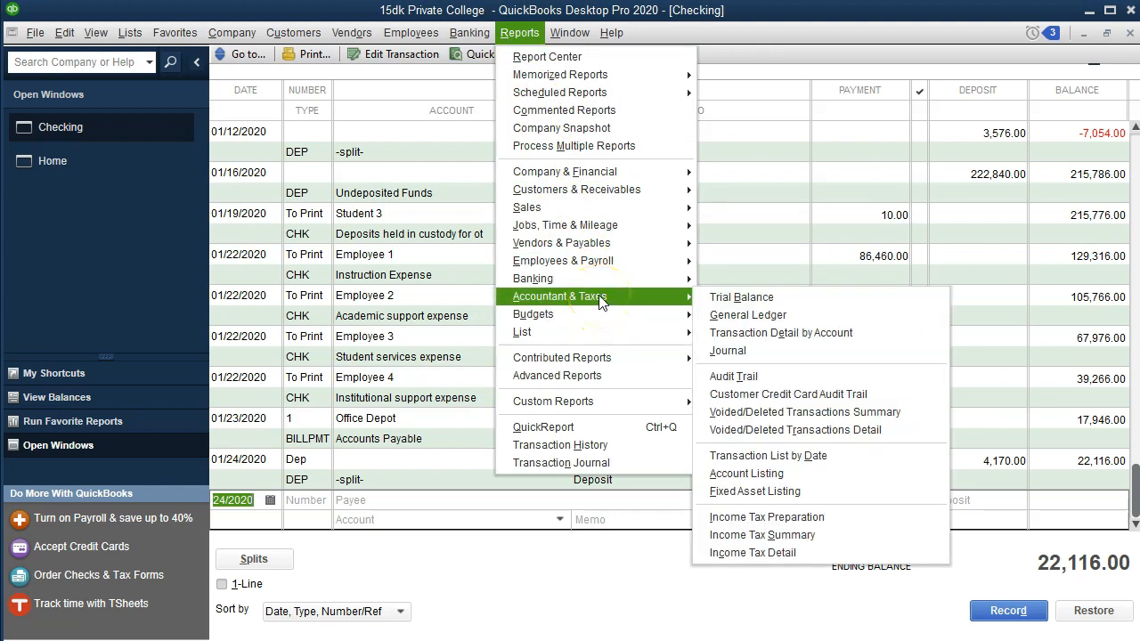
pyautogui.click(744, 300)
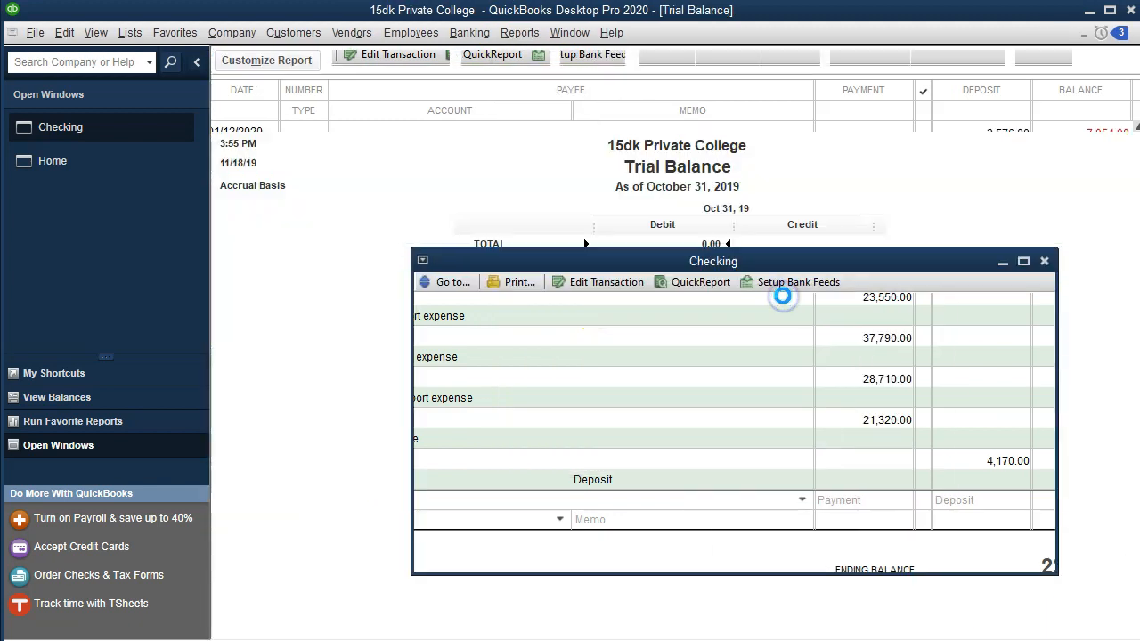
pyautogui.press('Tab')
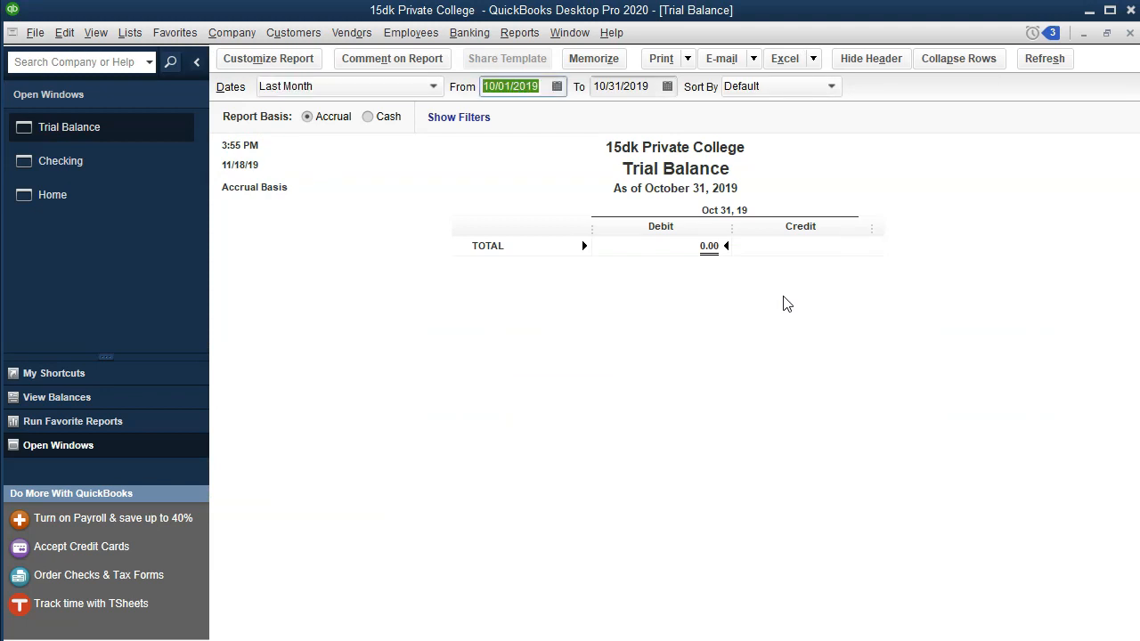
pyautogui.write('01012020')
pyautogui.press('Tab')
pyautogui.write('12/31/2020')
pyautogui.press('Tab')
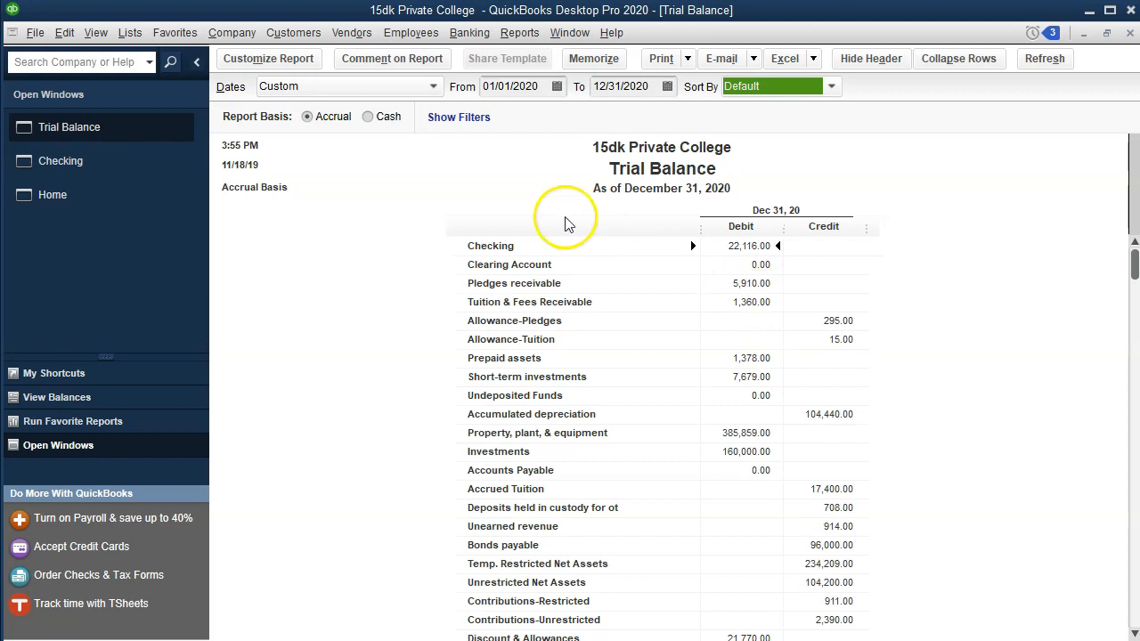
# Step: Enlarge the Trial Balance report's column label font and apply the change to all related fonts
pyautogui.click(270, 65)
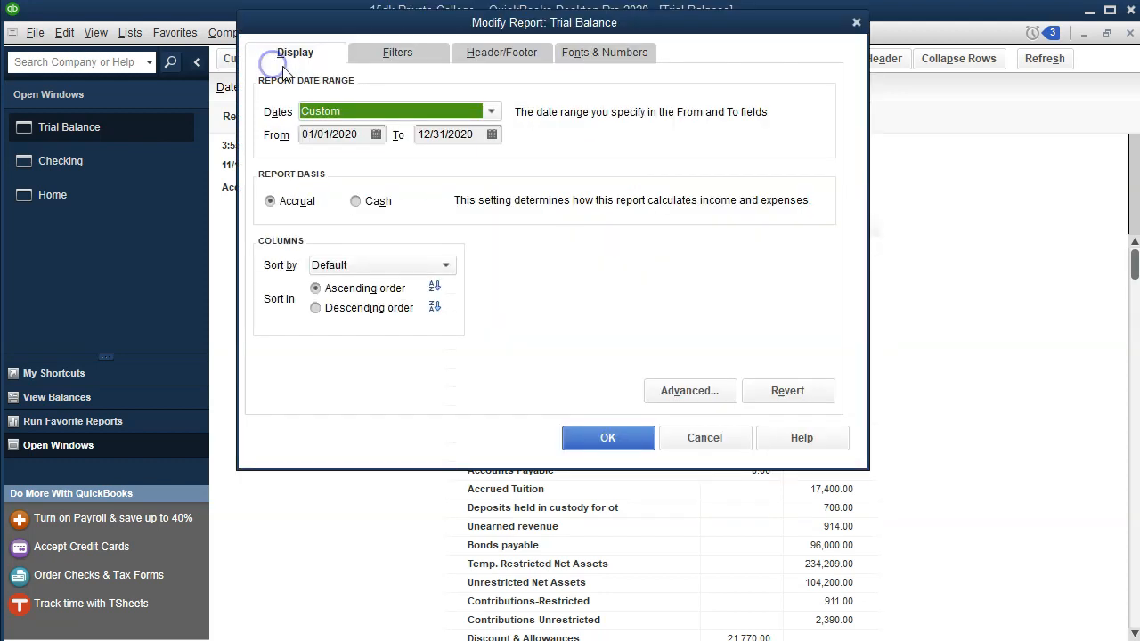
pyautogui.click(580, 54)
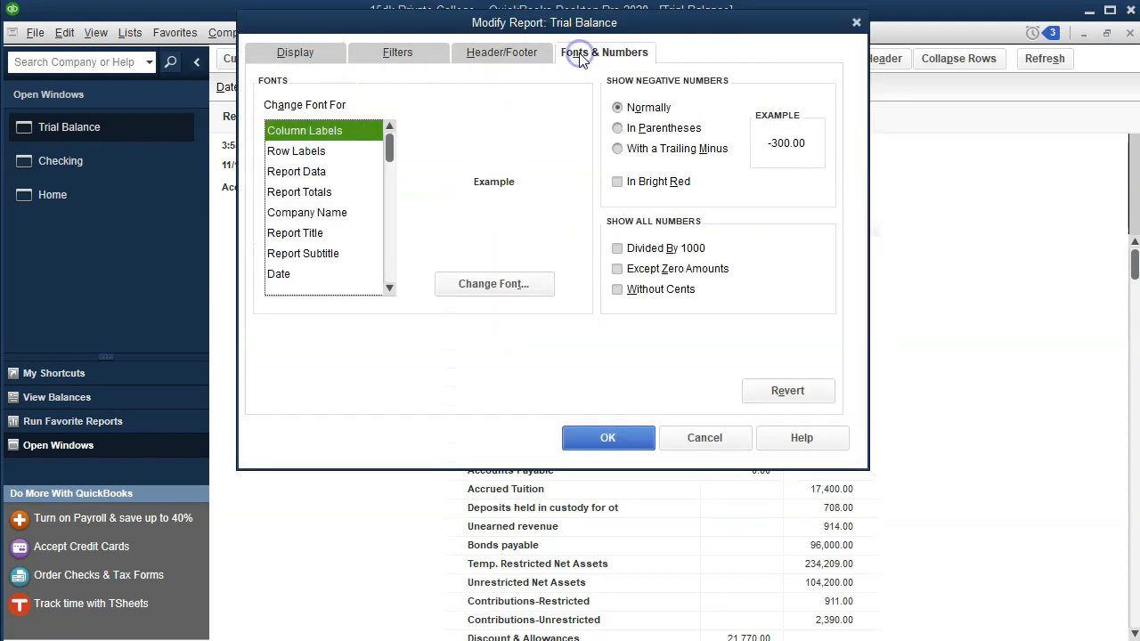
pyautogui.click(492, 283)
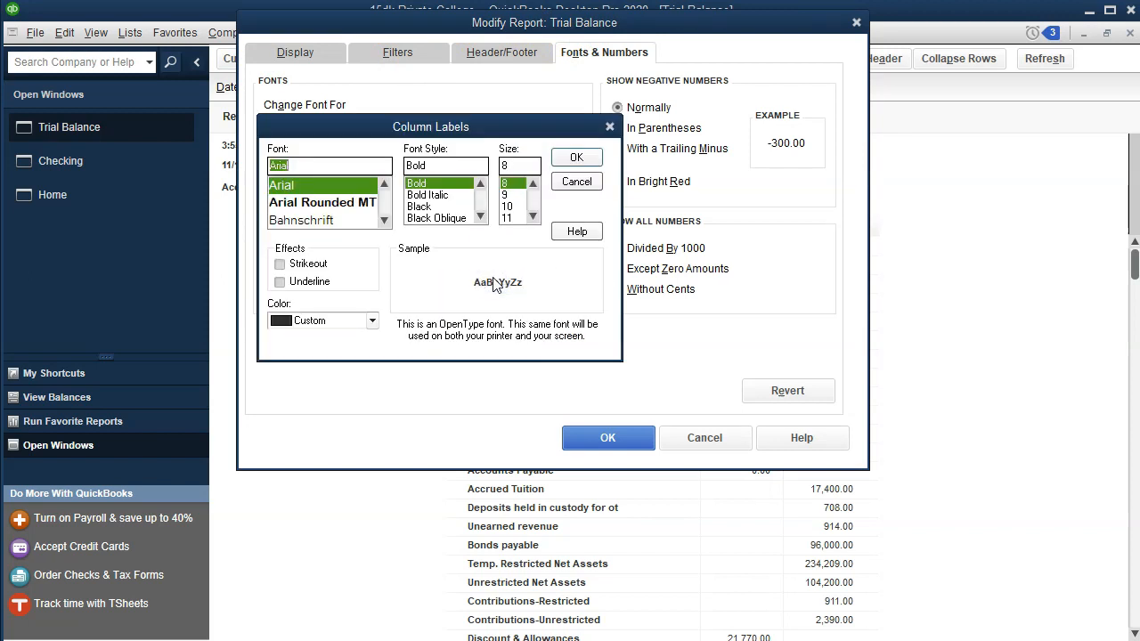
pyautogui.click(576, 158)
pyautogui.click(489, 137)
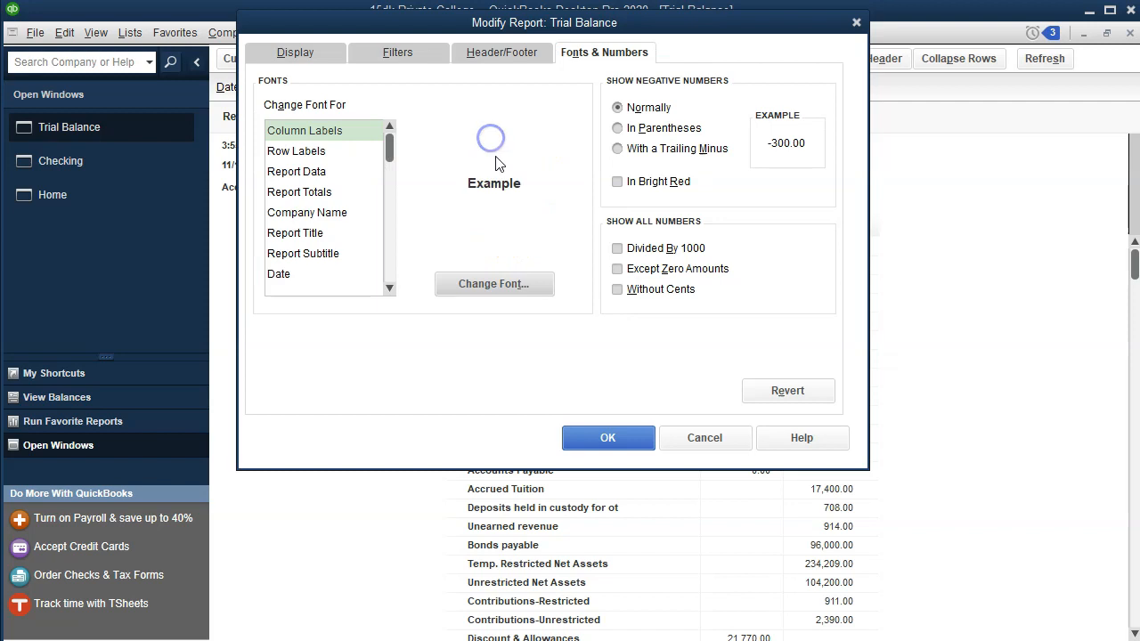
pyautogui.click(604, 434)
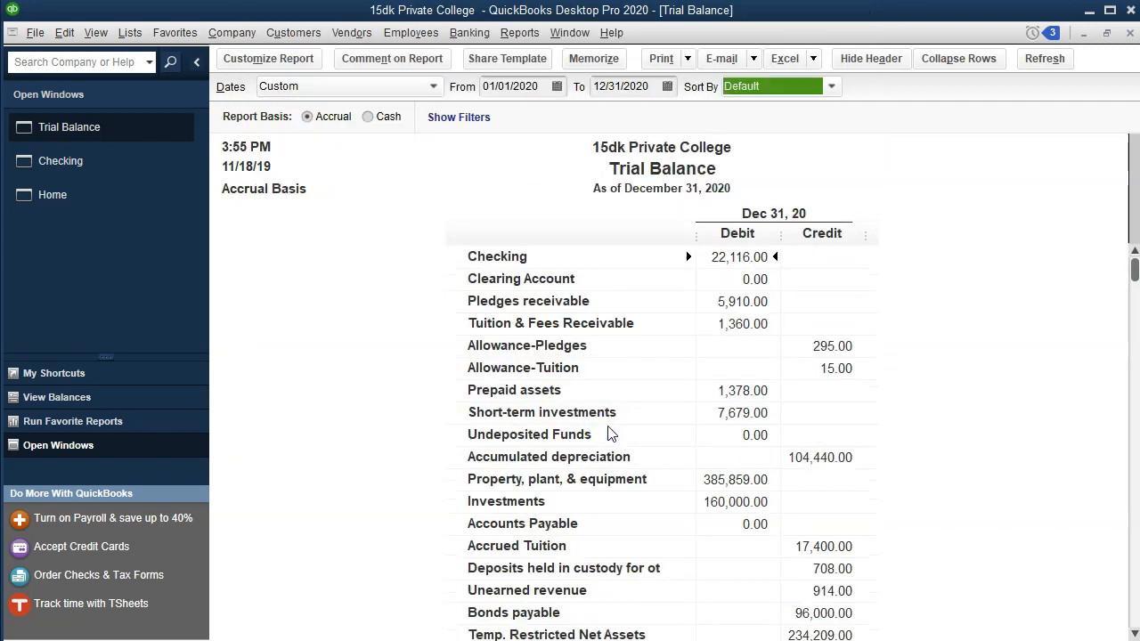
# Step: Drill down from the Checking balance to the 01/24/2020 deposit and review its accounts, classes and amounts
pyautogui.doubleClick(727, 258)
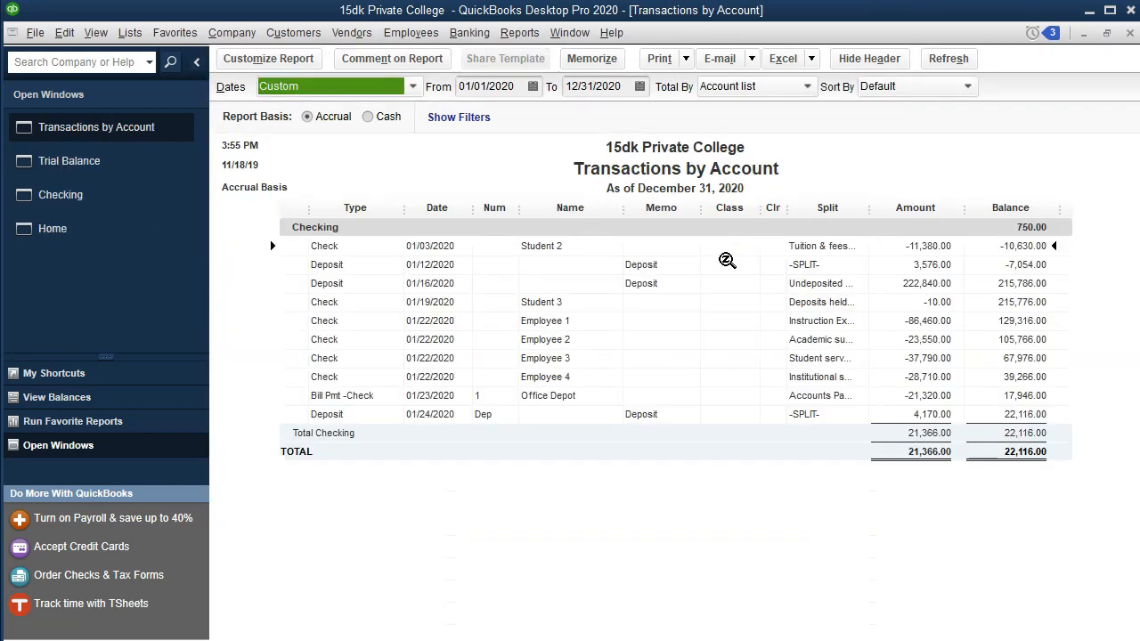
pyautogui.click(445, 417)
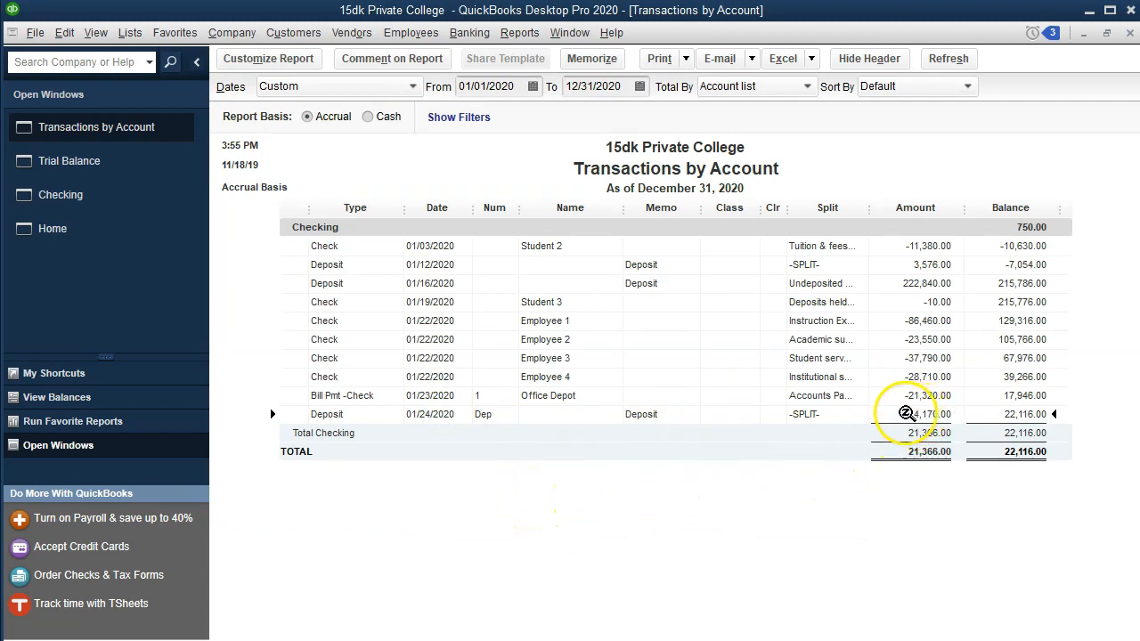
pyautogui.doubleClick(915, 414)
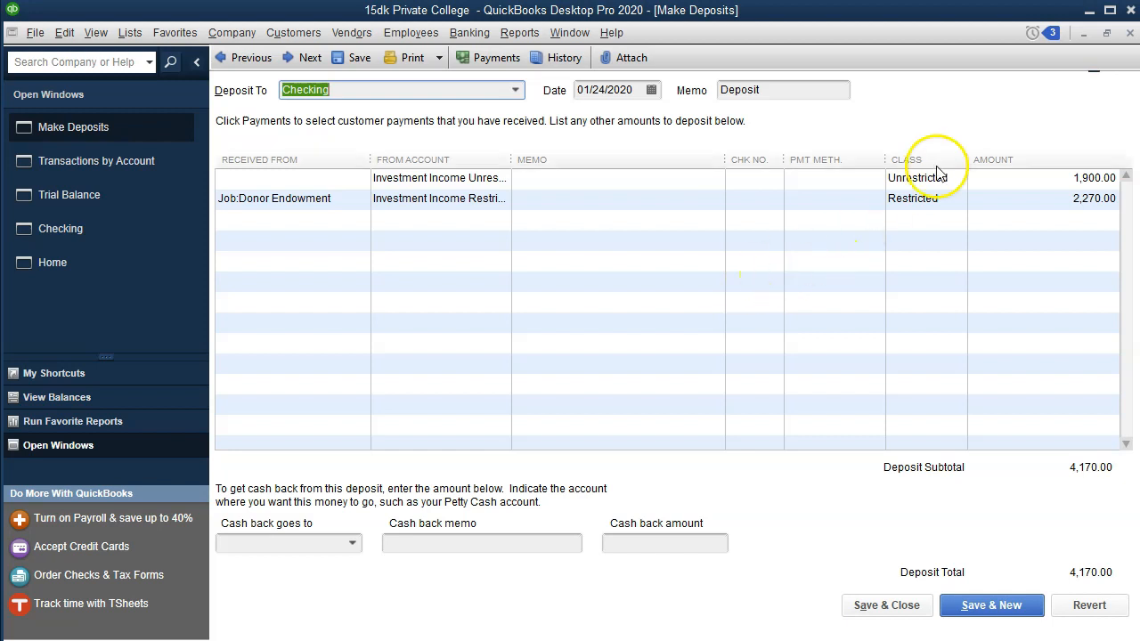
pyautogui.click(1130, 33)
pyautogui.click(1130, 33)
# Step: Review the transactions behind the Investment Income Restricted and Investment Income Unrestriced balances in the Trial Balance
pyautogui.scroll(-5, 922, 381)
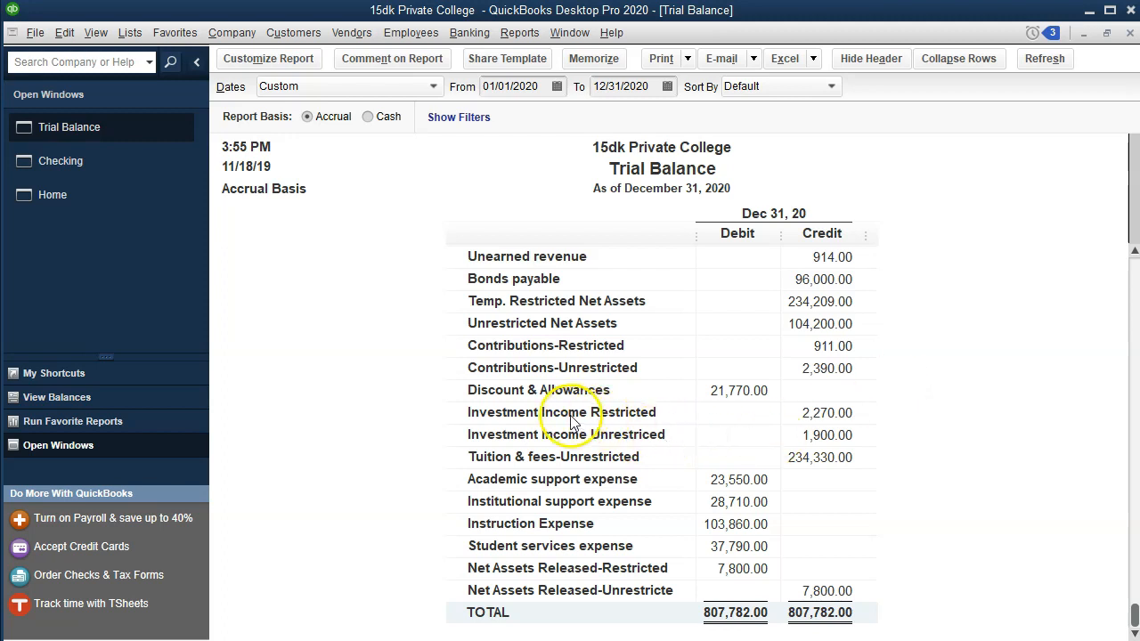
pyautogui.click(817, 409)
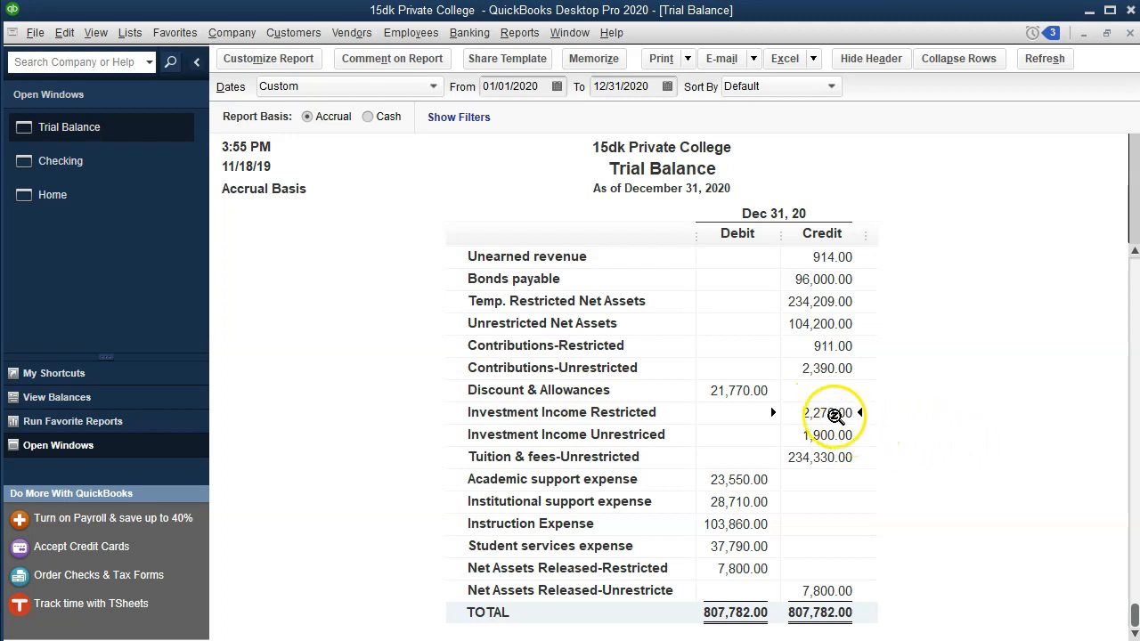
pyautogui.doubleClick(834, 415)
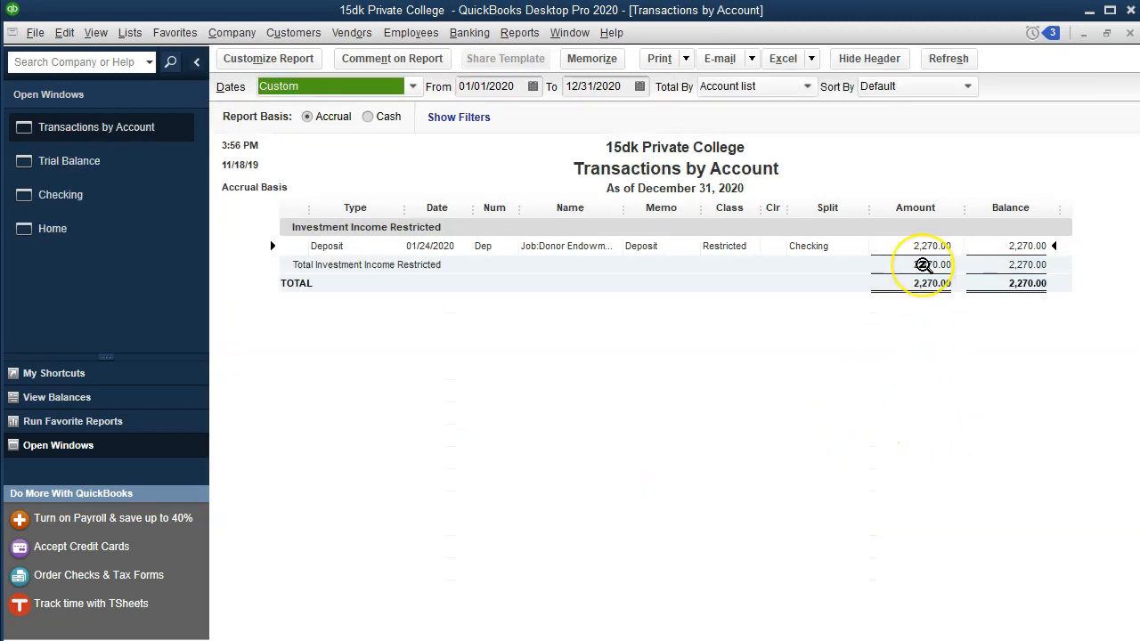
pyautogui.click(1130, 33)
pyautogui.click(821, 435)
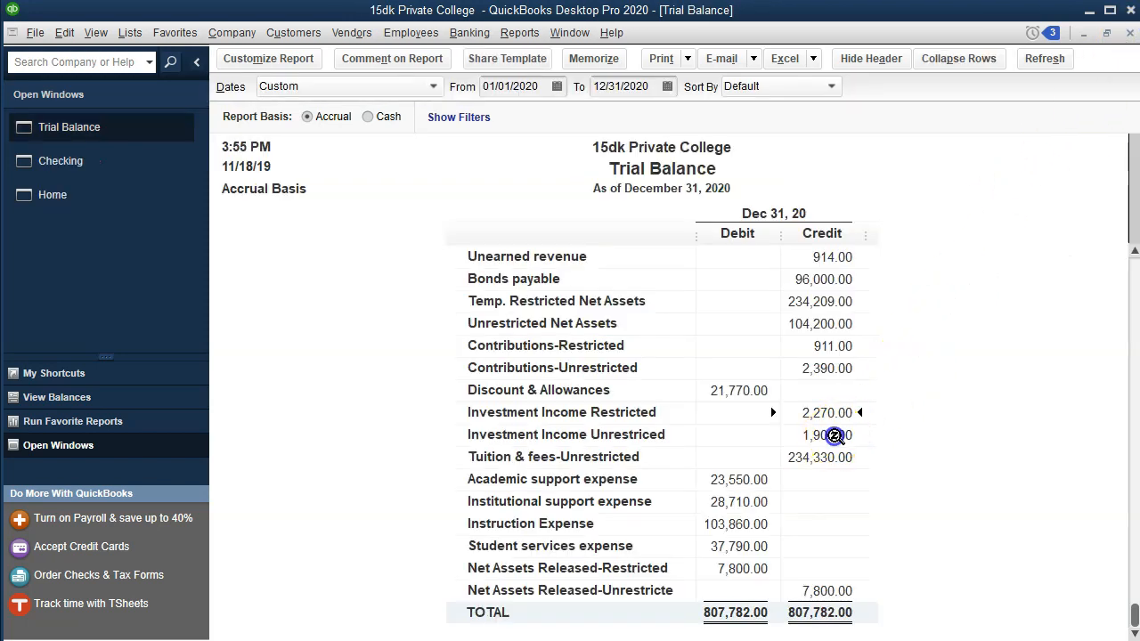
pyautogui.doubleClick(849, 456)
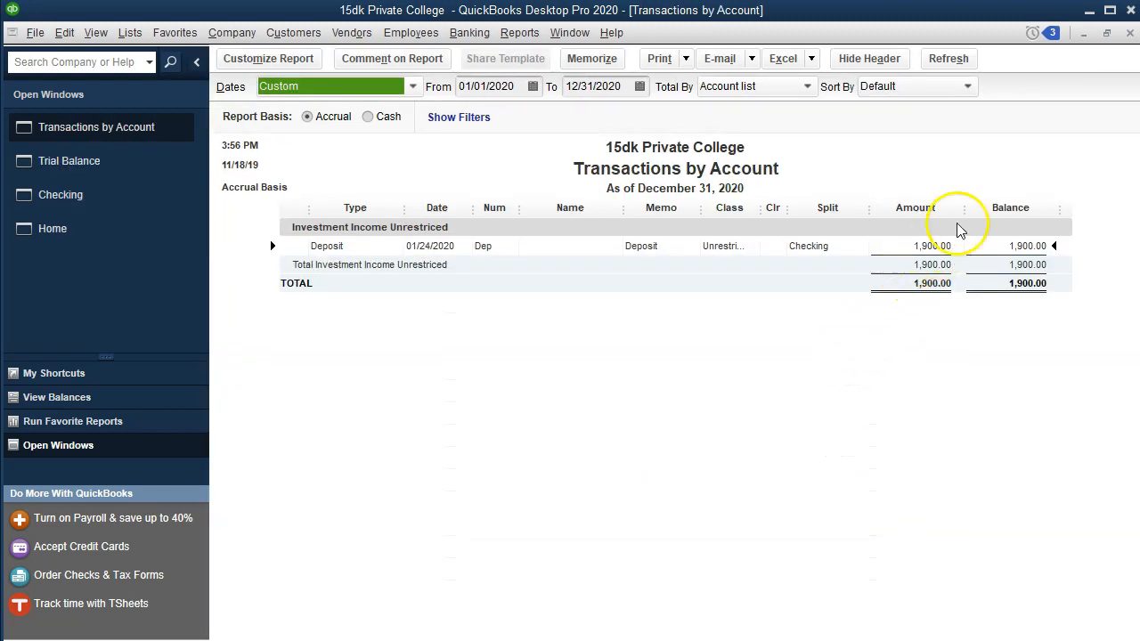
pyautogui.click(1131, 34)
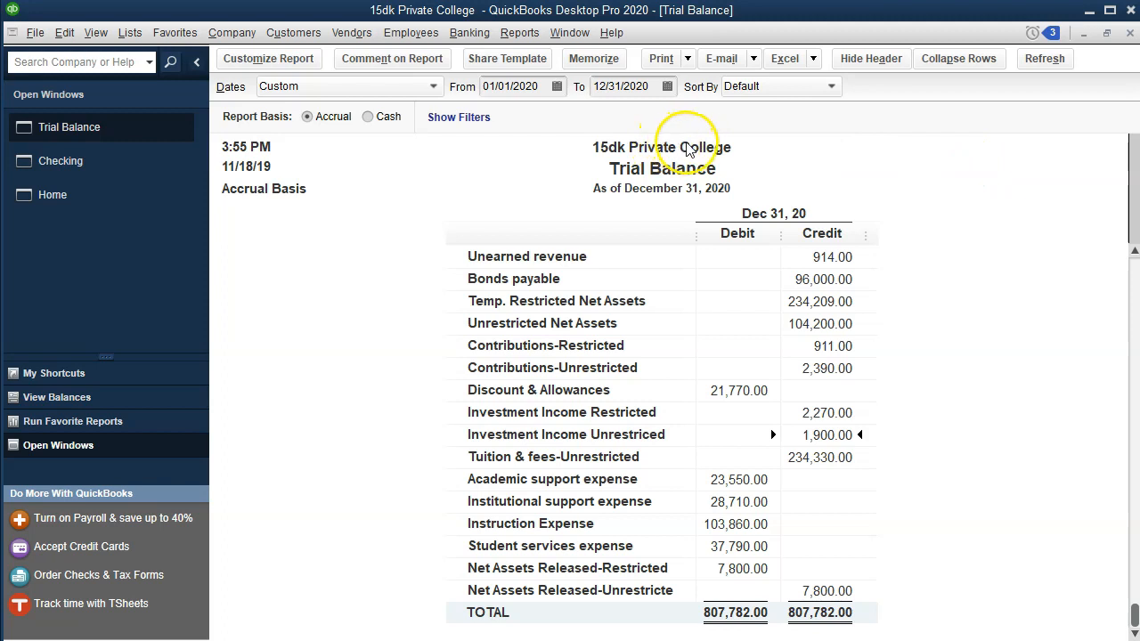
# Step: Run the Profit & Loss by Class report for 01/01/2020 through 12/31/2020
pyautogui.click(526, 36)
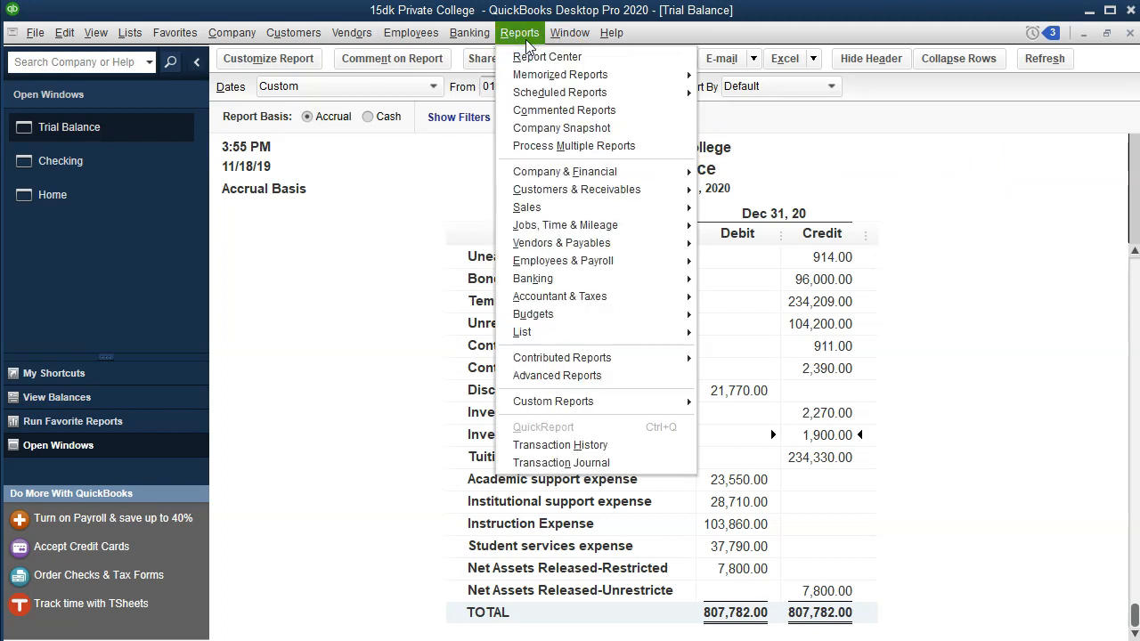
pyautogui.moveTo(590, 183)
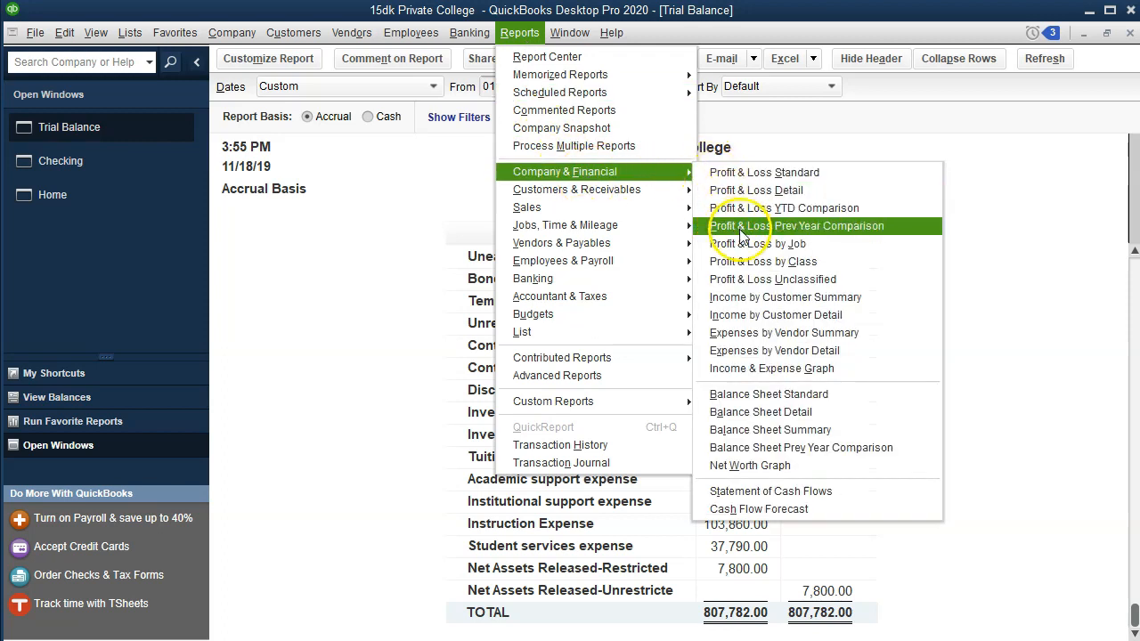
pyautogui.click(823, 259)
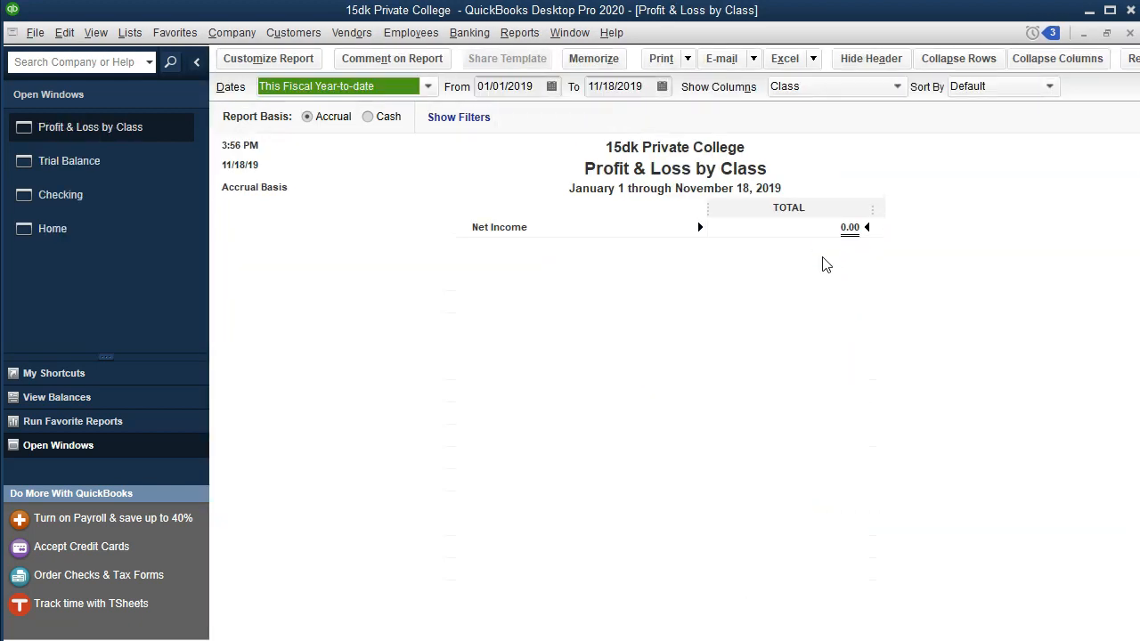
pyautogui.press('Tab')
pyautogui.write('01012020')
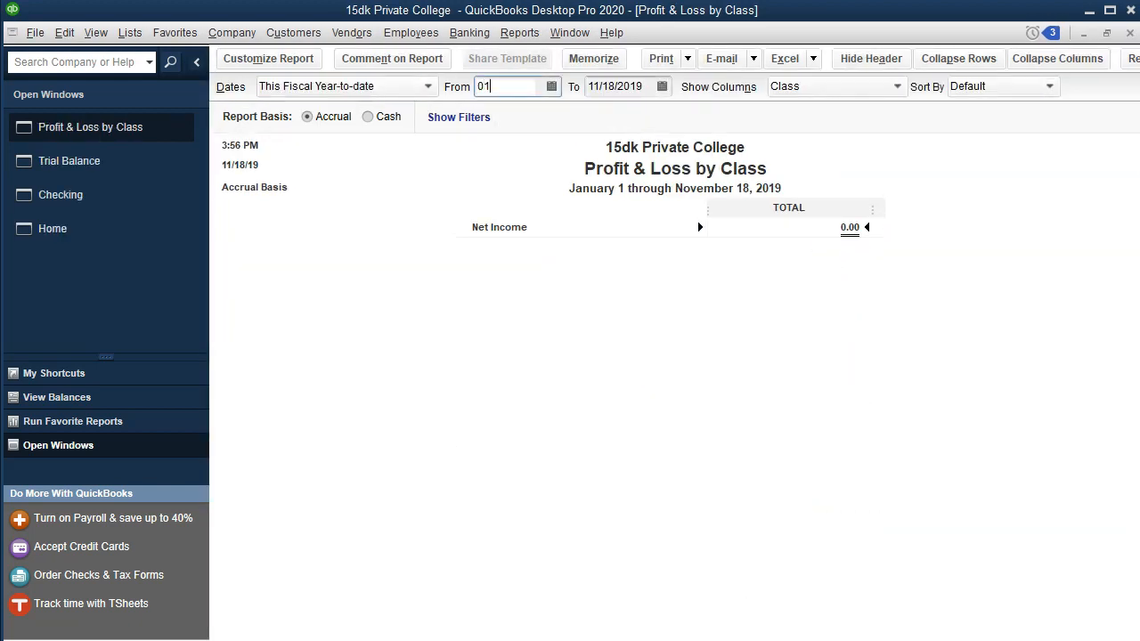
pyautogui.press('Tab')
pyautogui.write('121')
pyautogui.press('BackSpace')
pyautogui.write('312020')
pyautogui.press('Tab')
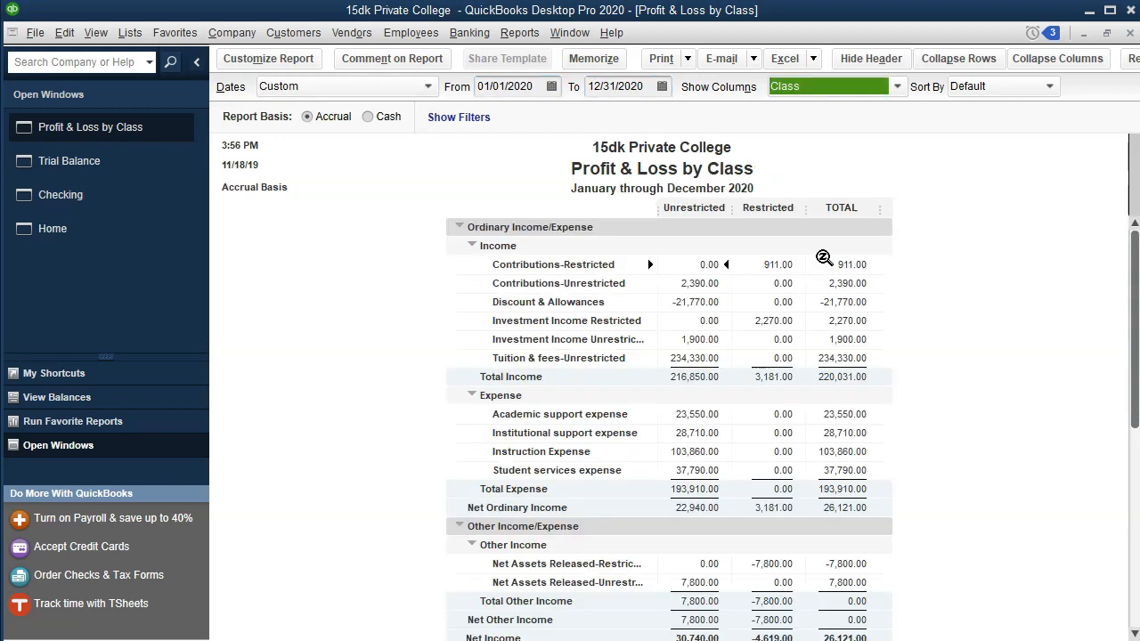
# Step: Set the Profit & Loss by Class report's column label font to size 11 and apply it to all related fonts
pyautogui.click(297, 64)
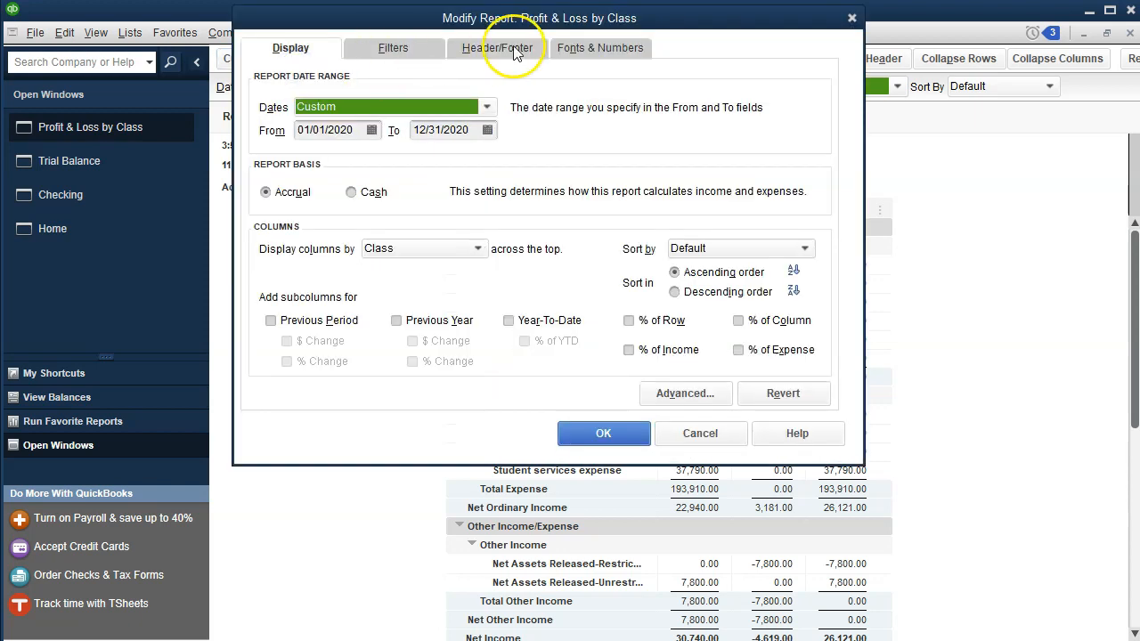
pyautogui.click(615, 56)
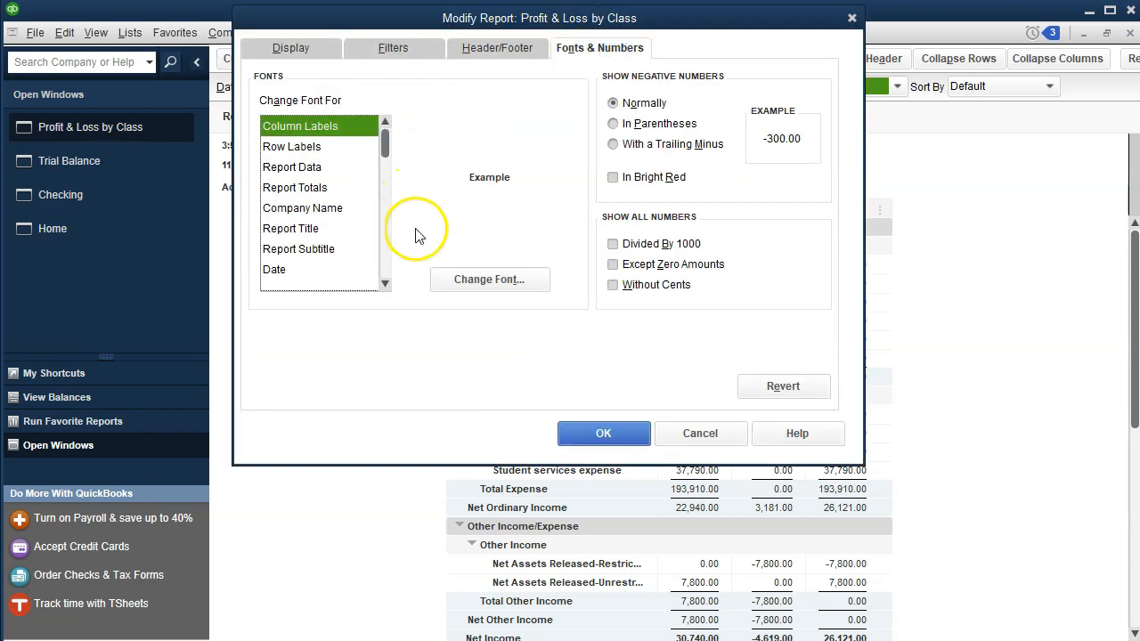
pyautogui.click(437, 277)
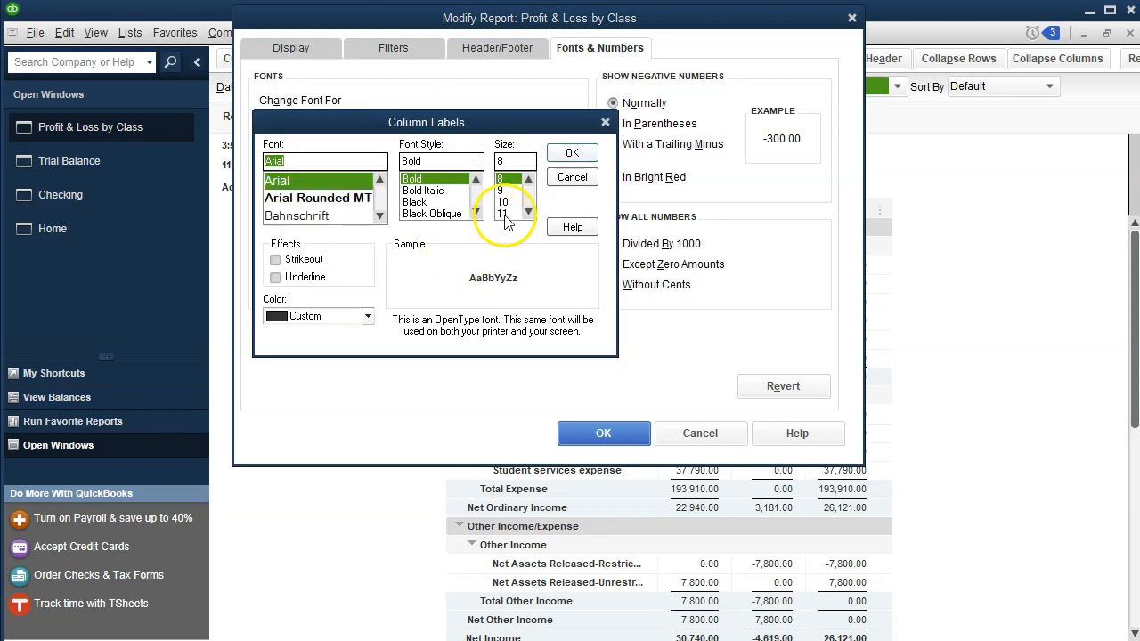
pyautogui.click(503, 213)
pyautogui.click(568, 154)
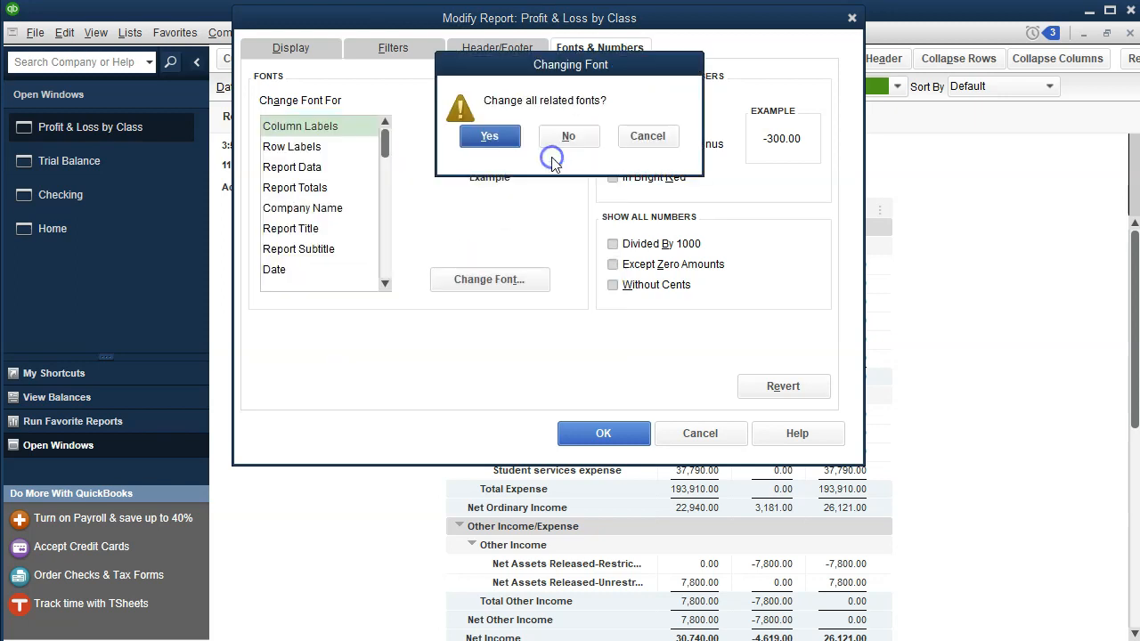
pyautogui.click(503, 136)
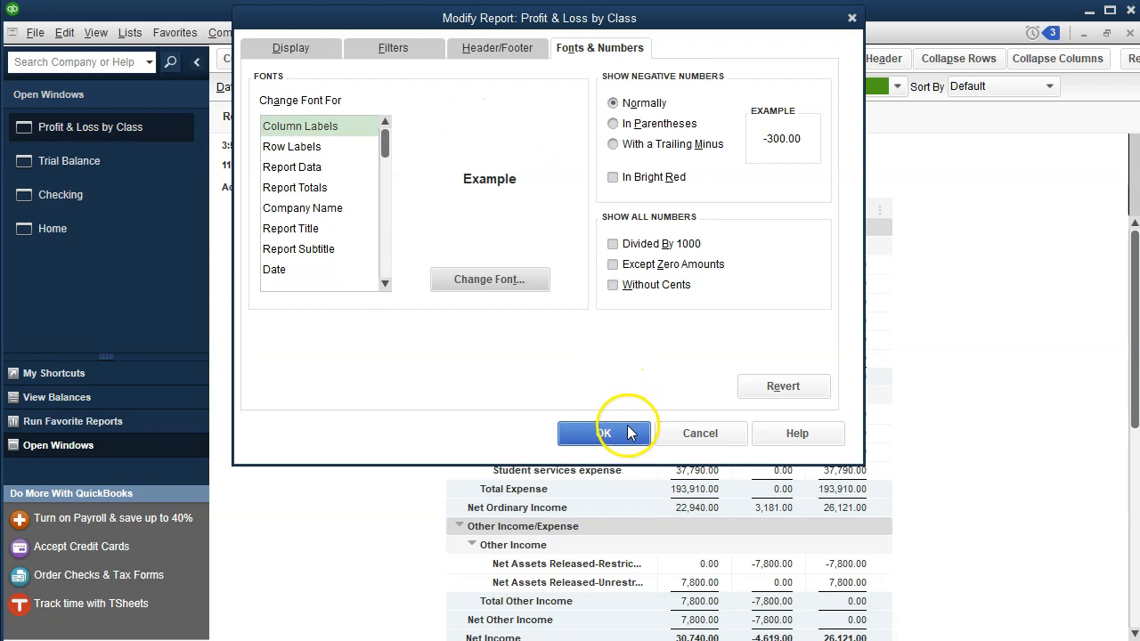
pyautogui.click(576, 434)
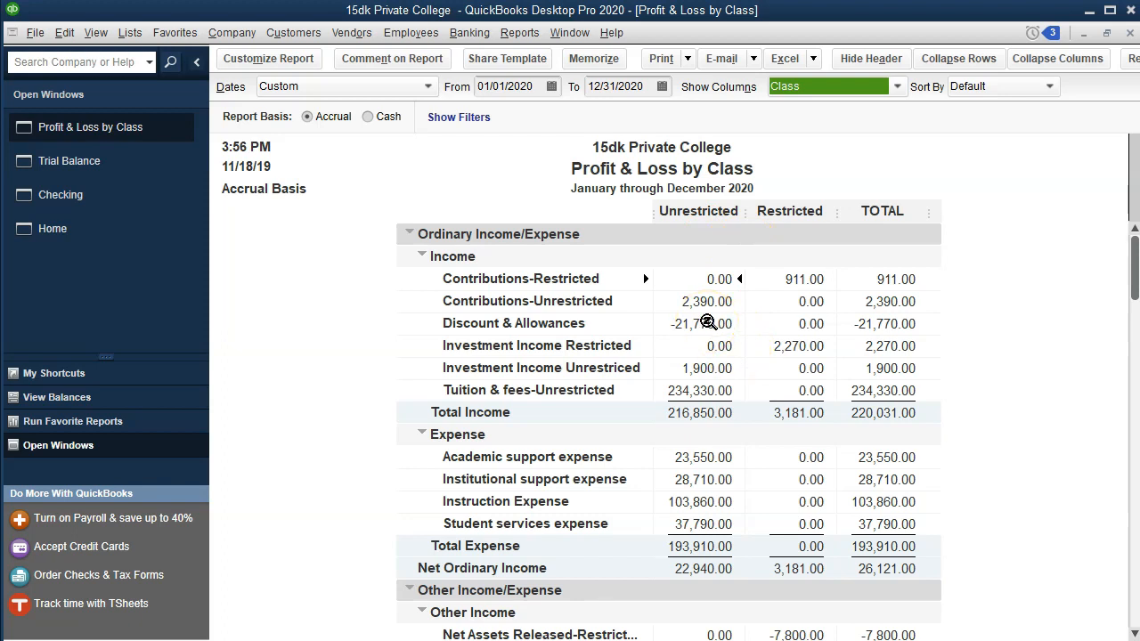
# Step: Review the Investment Income Restricted and Investment Income Unrestriced amounts under the Unrestricted and Restricted classes
pyautogui.click(800, 346)
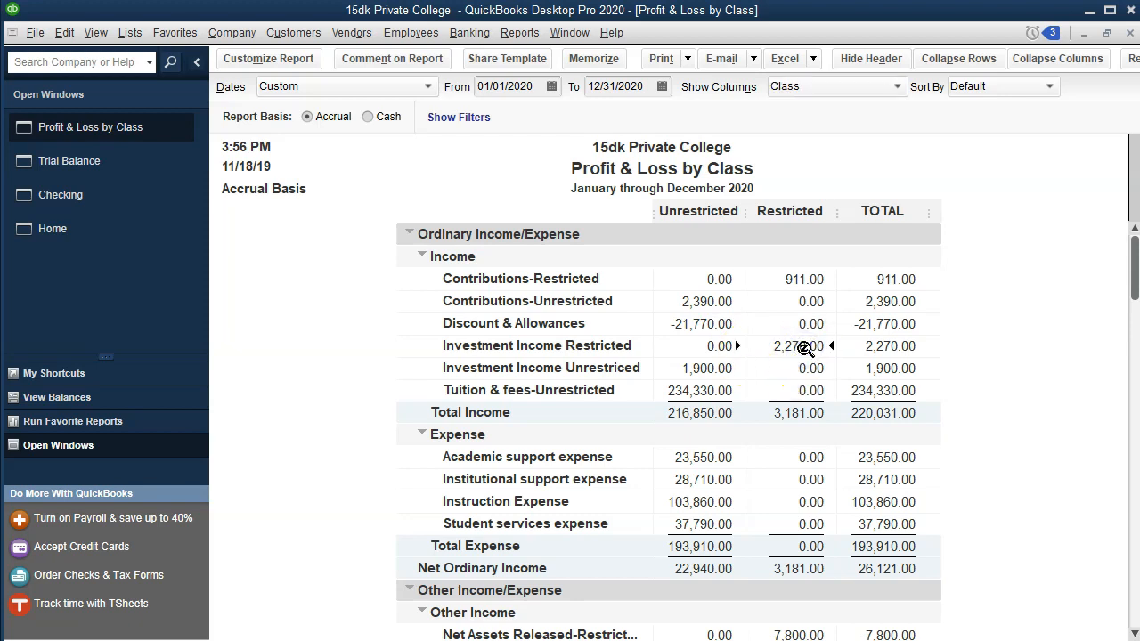
pyautogui.click(698, 369)
pyautogui.click(702, 348)
pyautogui.click(813, 349)
pyautogui.click(796, 350)
pyautogui.click(777, 361)
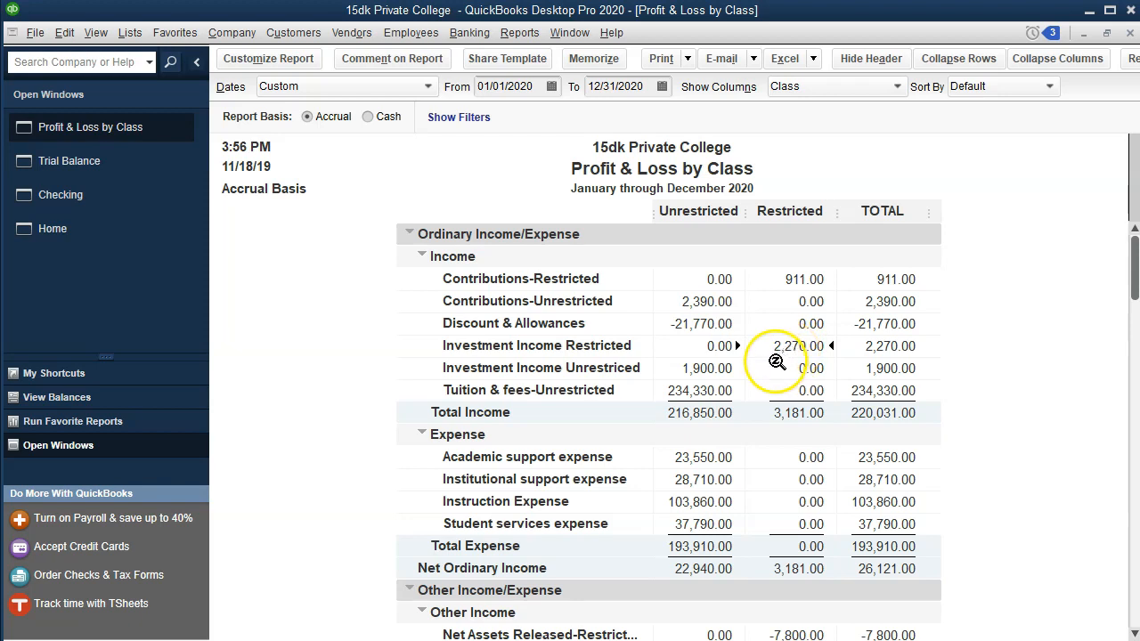
pyautogui.click(768, 323)
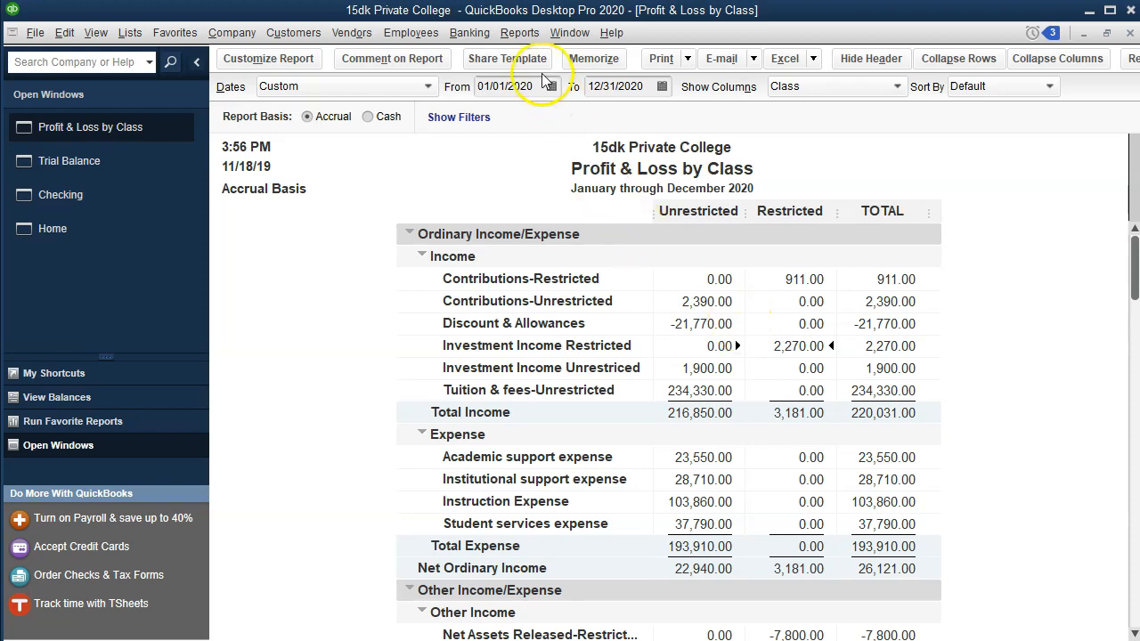
# Step: Run the Profit & Loss by Job report for 01/01/2020 through 12/31/2020
pyautogui.click(522, 38)
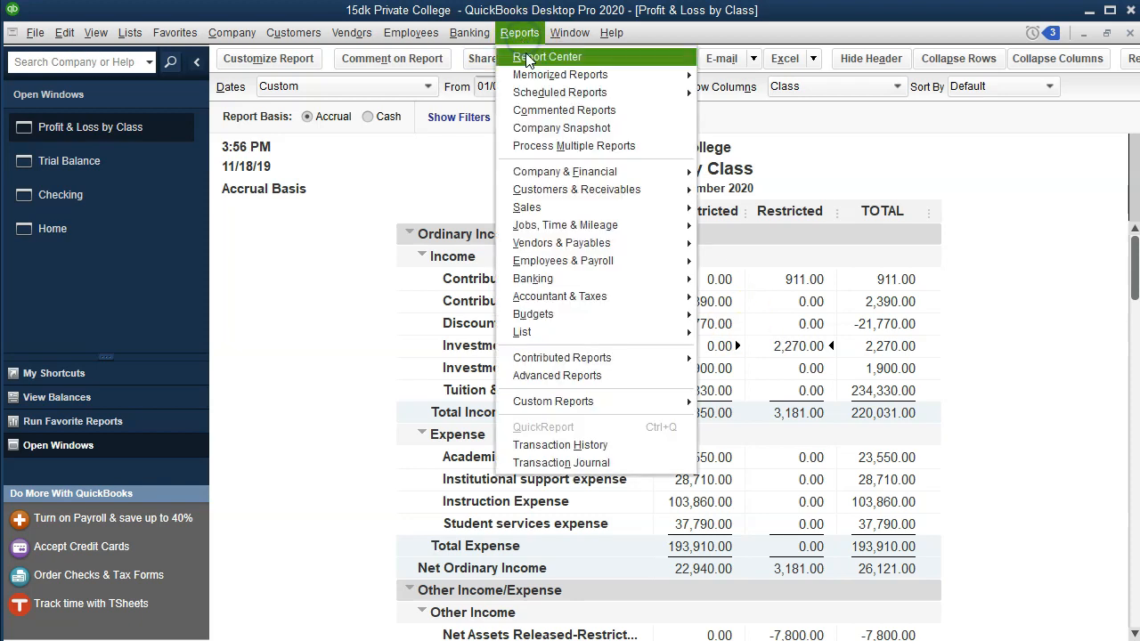
pyautogui.moveTo(567, 175)
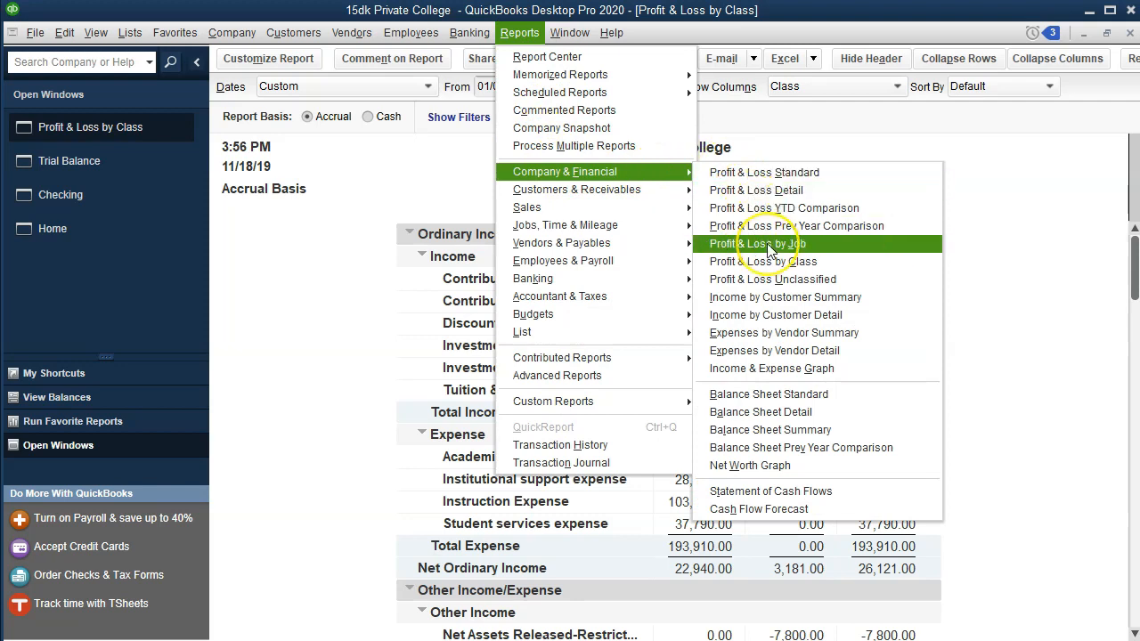
pyautogui.click(846, 242)
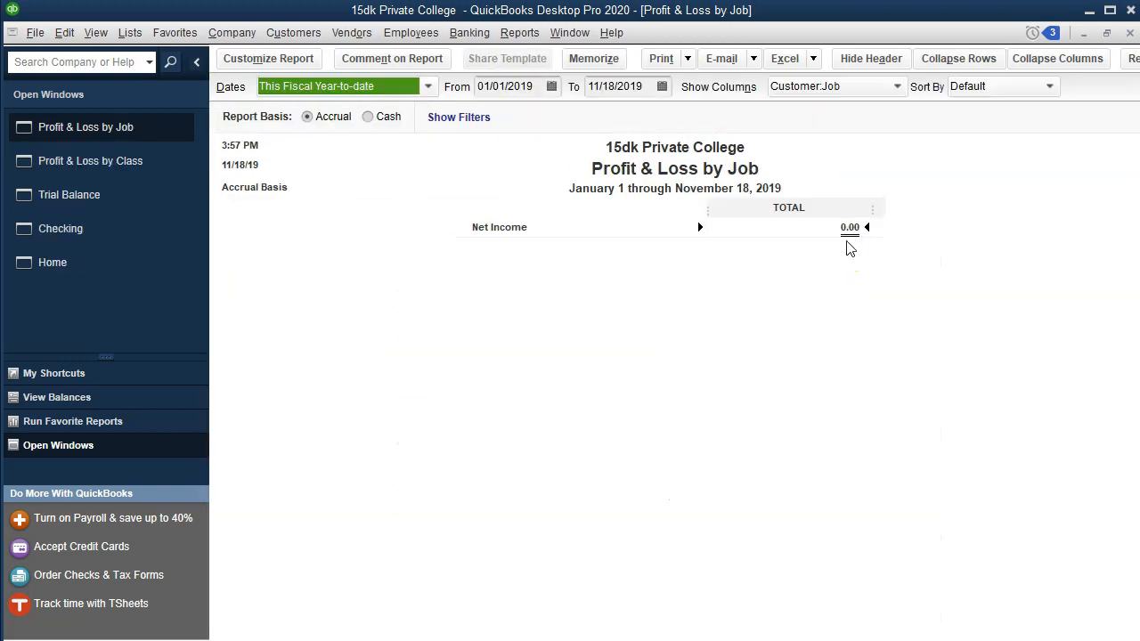
pyautogui.press('Tab')
pyautogui.write('01/01/20')
pyautogui.press('Tab')
pyautogui.write('12312020')
pyautogui.press('Tab')
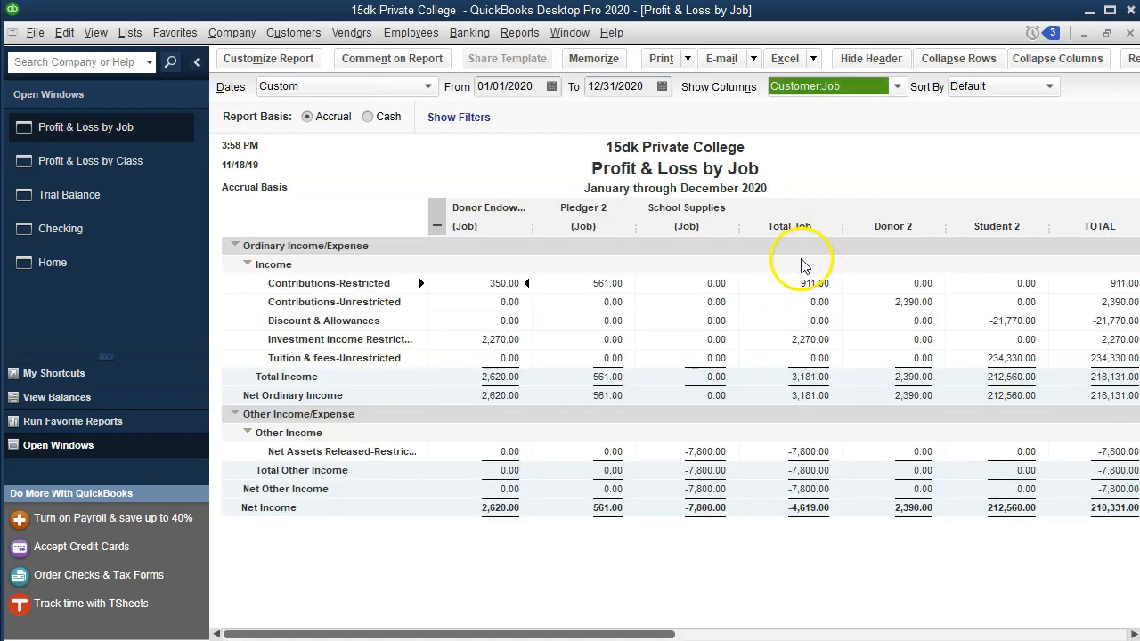
# Step: Enlarge the Profit & Loss by Job report's column label font and apply the change to all related fonts
pyautogui.click(265, 62)
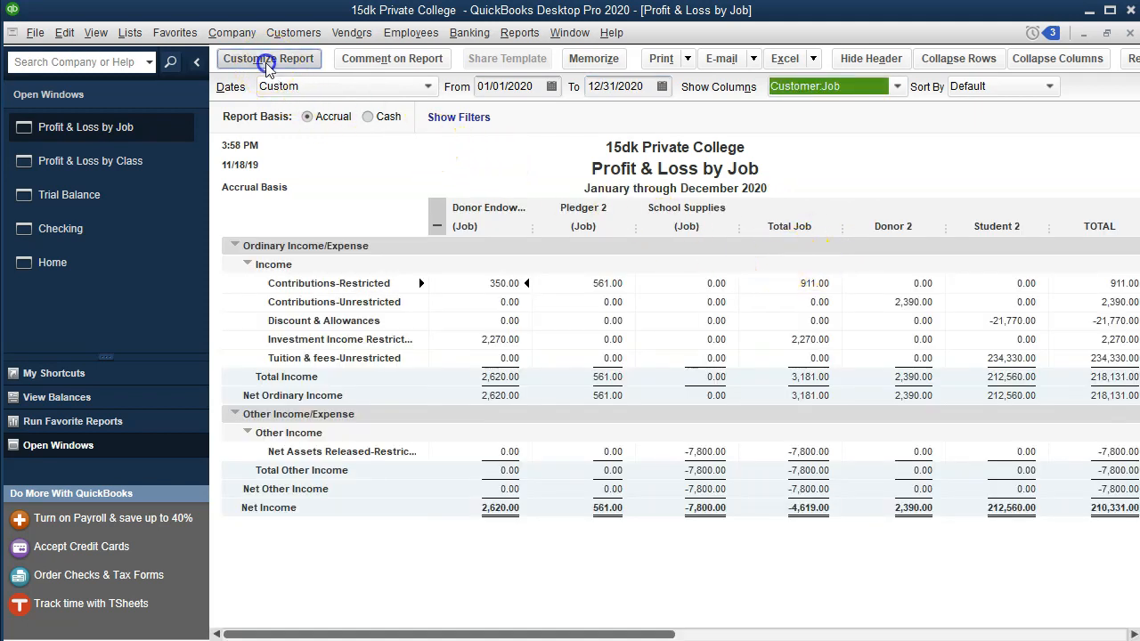
pyautogui.click(562, 43)
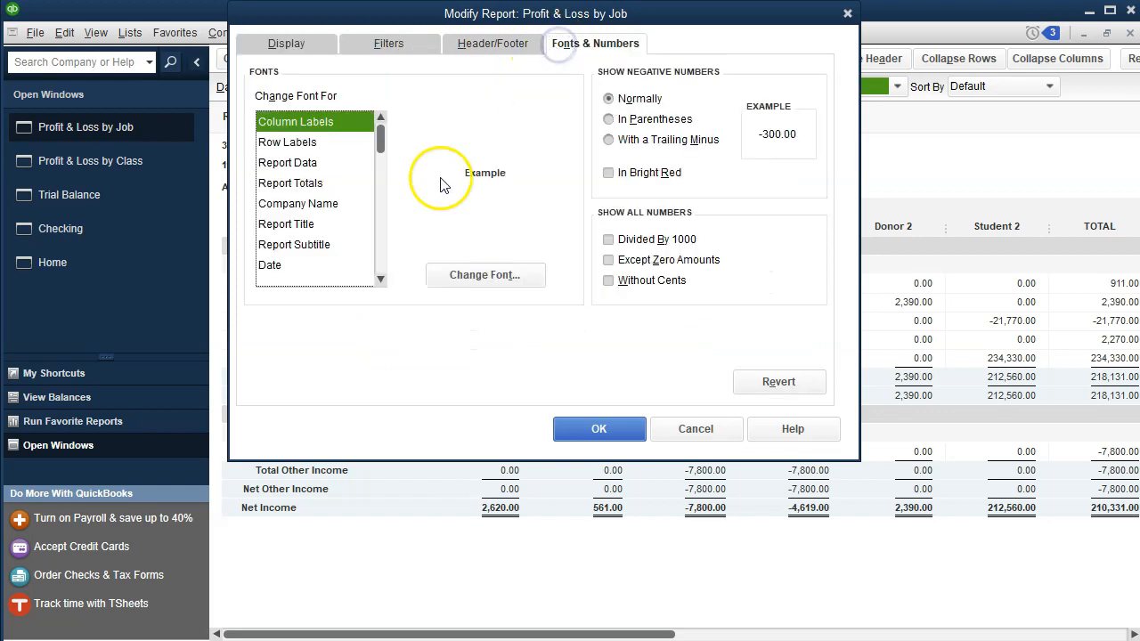
pyautogui.click(466, 275)
pyautogui.click(497, 198)
pyautogui.click(567, 149)
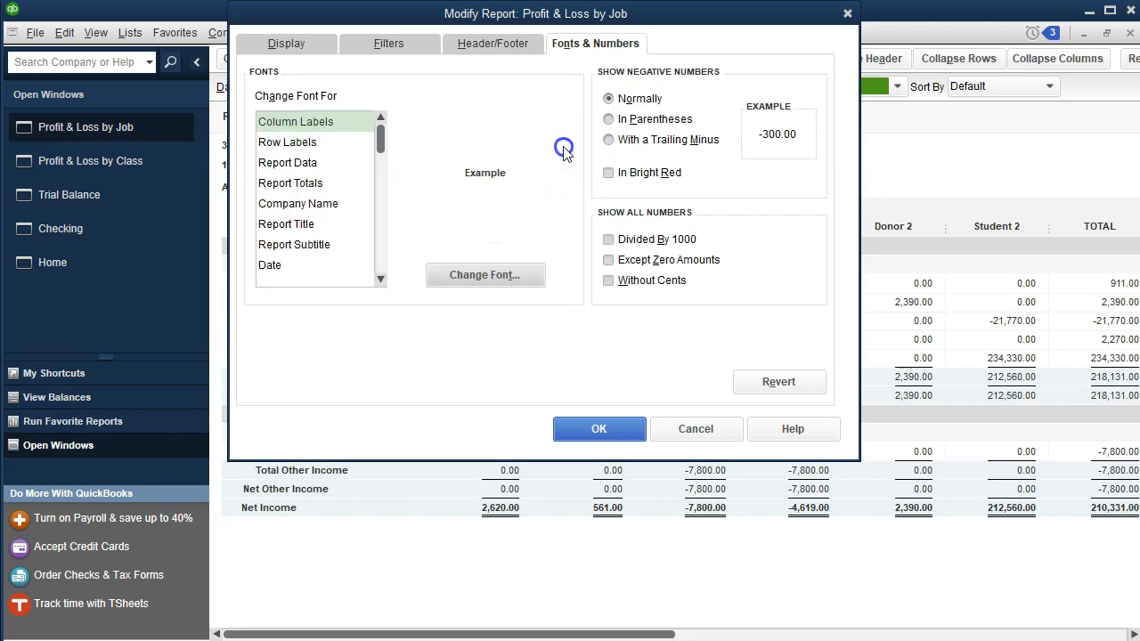
pyautogui.click(477, 134)
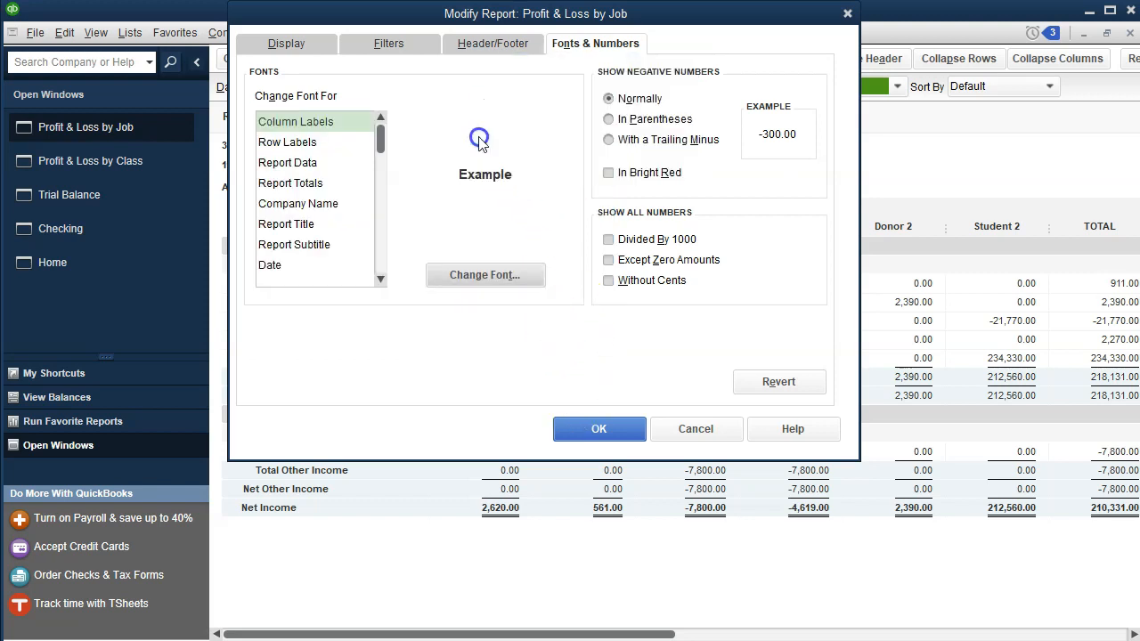
pyautogui.click(593, 428)
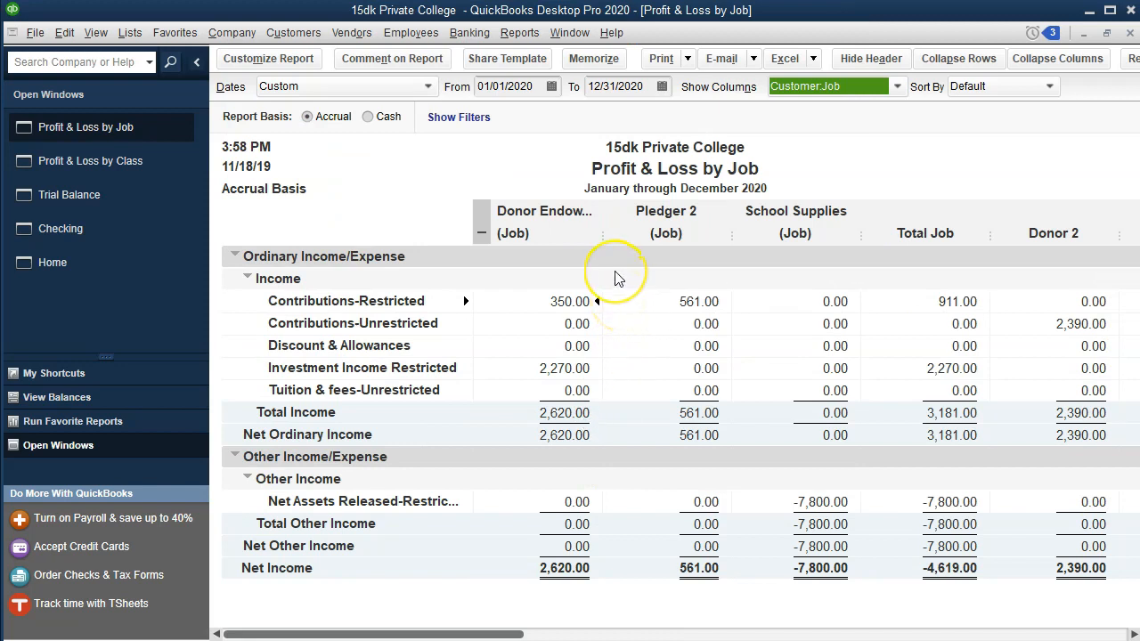
# Step: Compare the collapsed job column's net income with the Restricted class in Profit & Loss by Class, and expand the job columns again
pyautogui.click(559, 368)
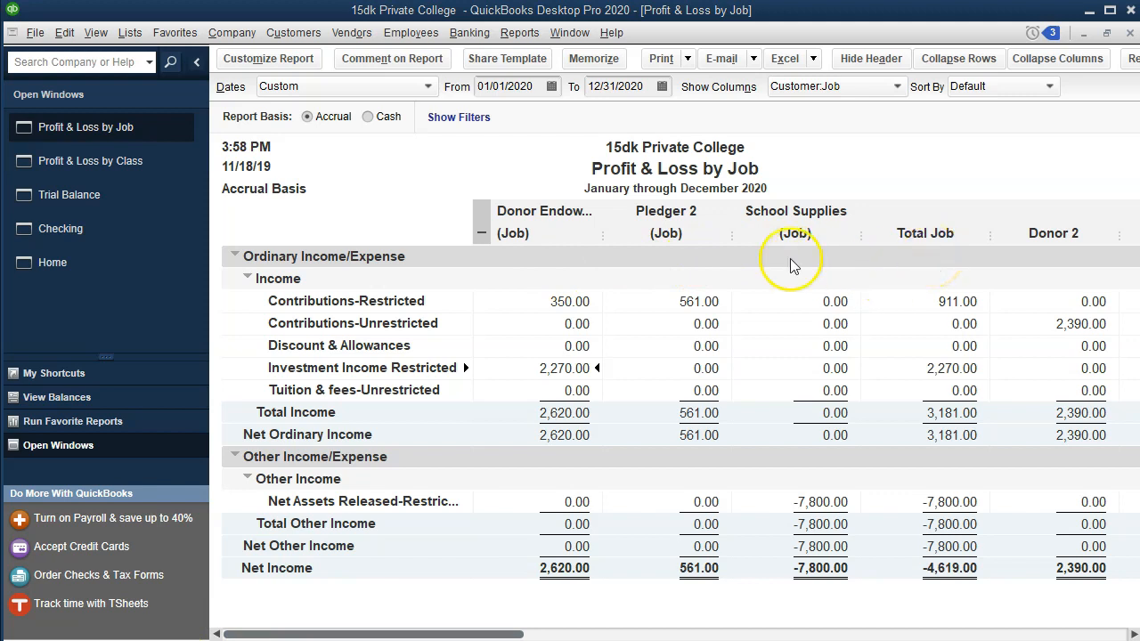
pyautogui.click(482, 224)
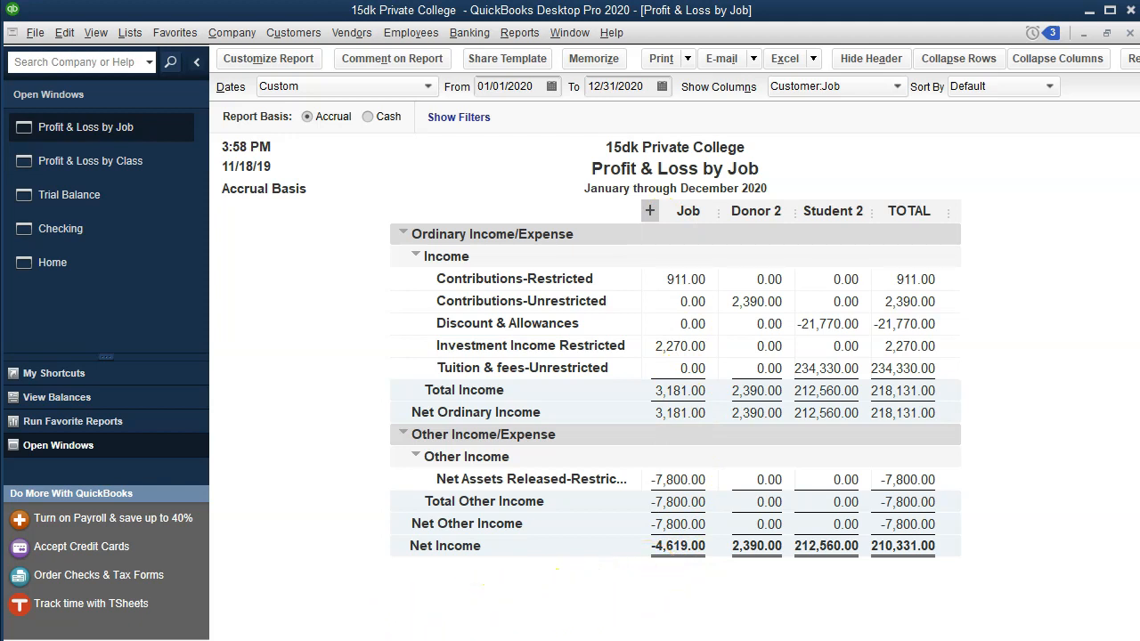
pyautogui.click(53, 158)
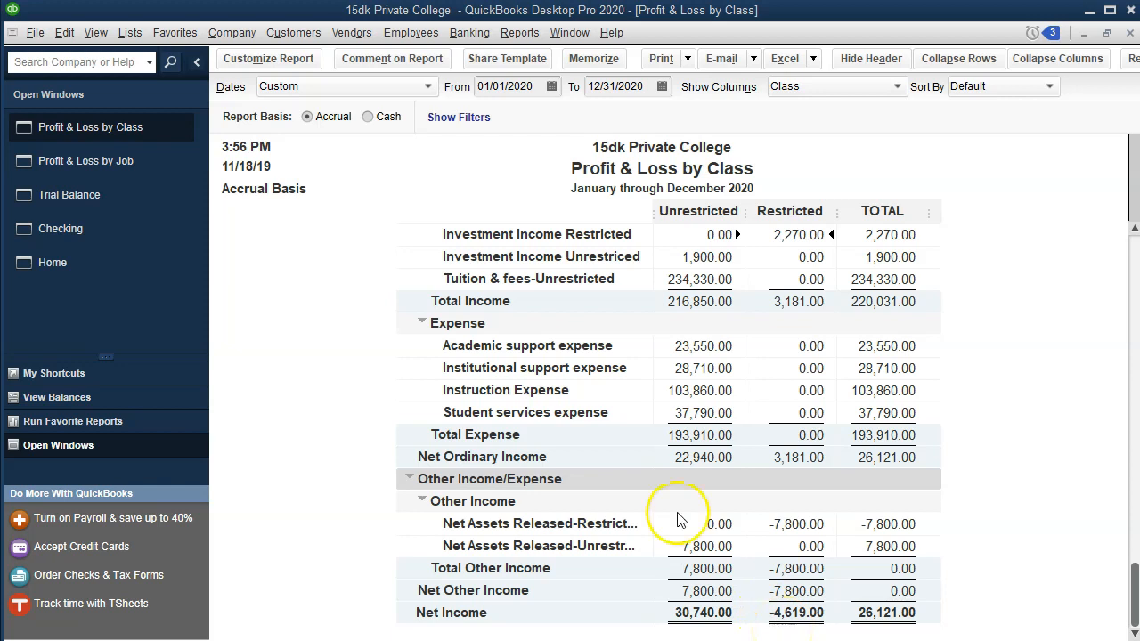
pyautogui.click(119, 171)
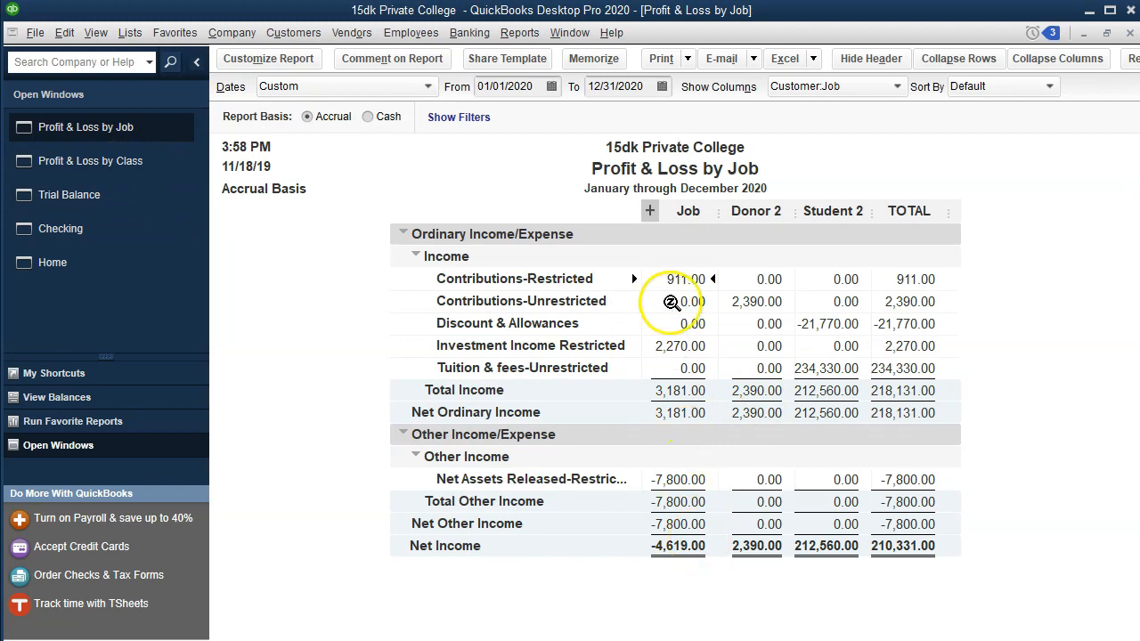
pyautogui.click(650, 212)
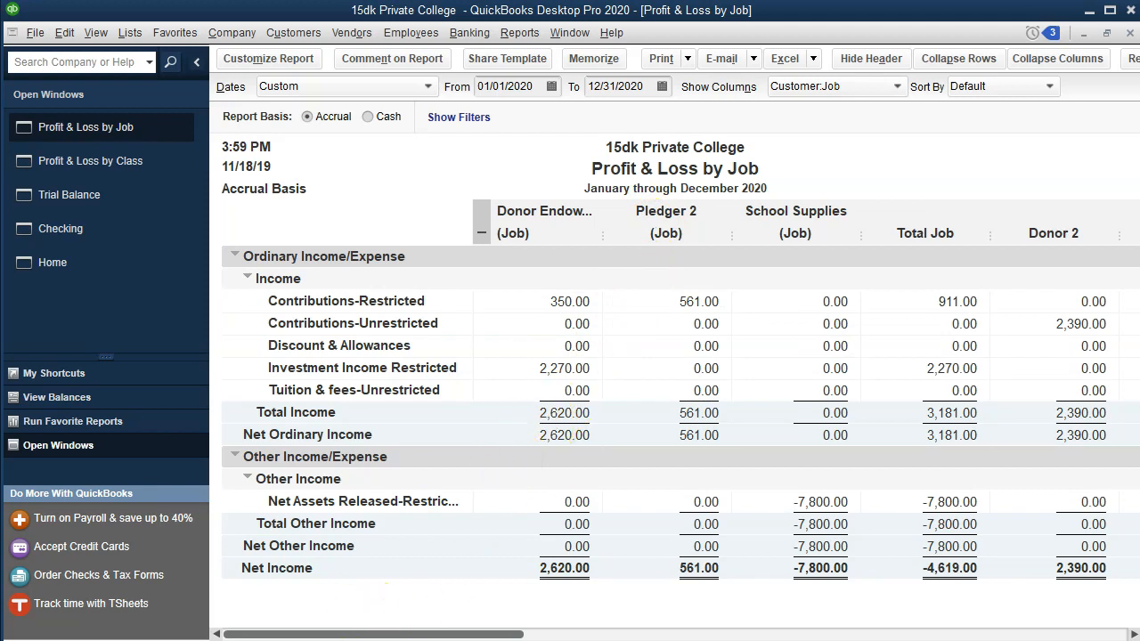
pyautogui.click(496, 233)
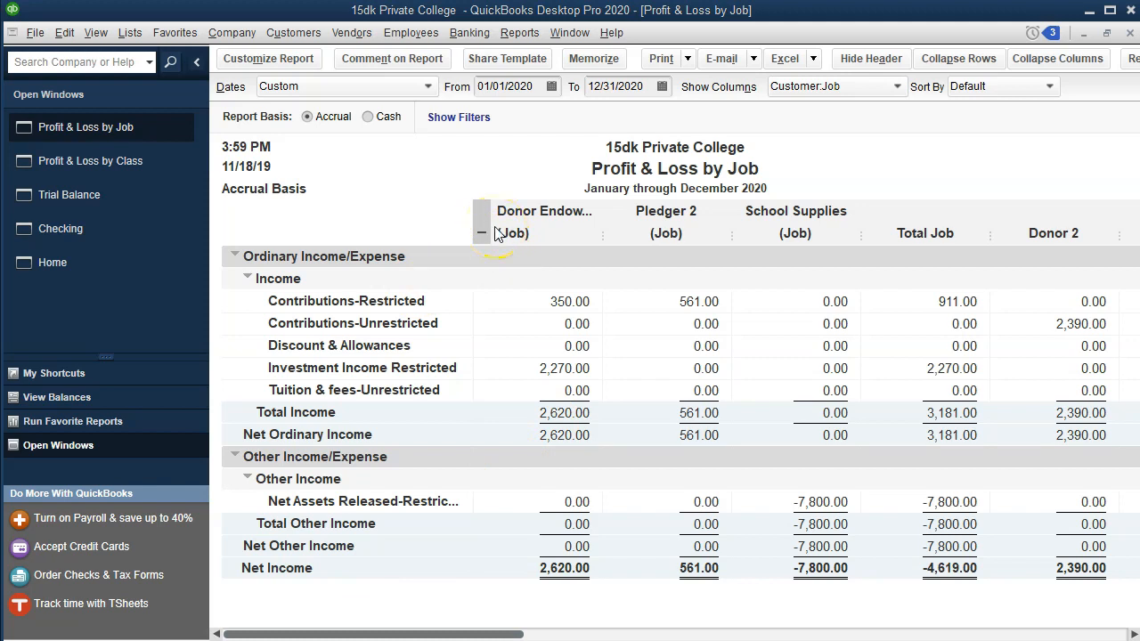
# Step: Run the standard Balance Sheet report as of 12/31/2020
pyautogui.click(521, 33)
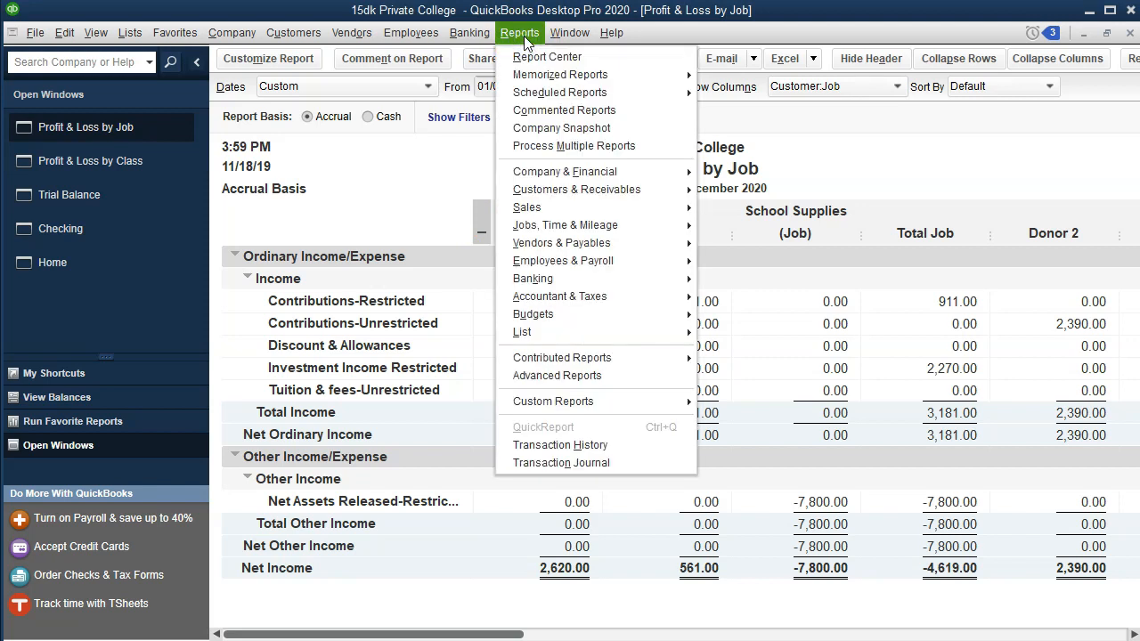
pyautogui.moveTo(564, 172)
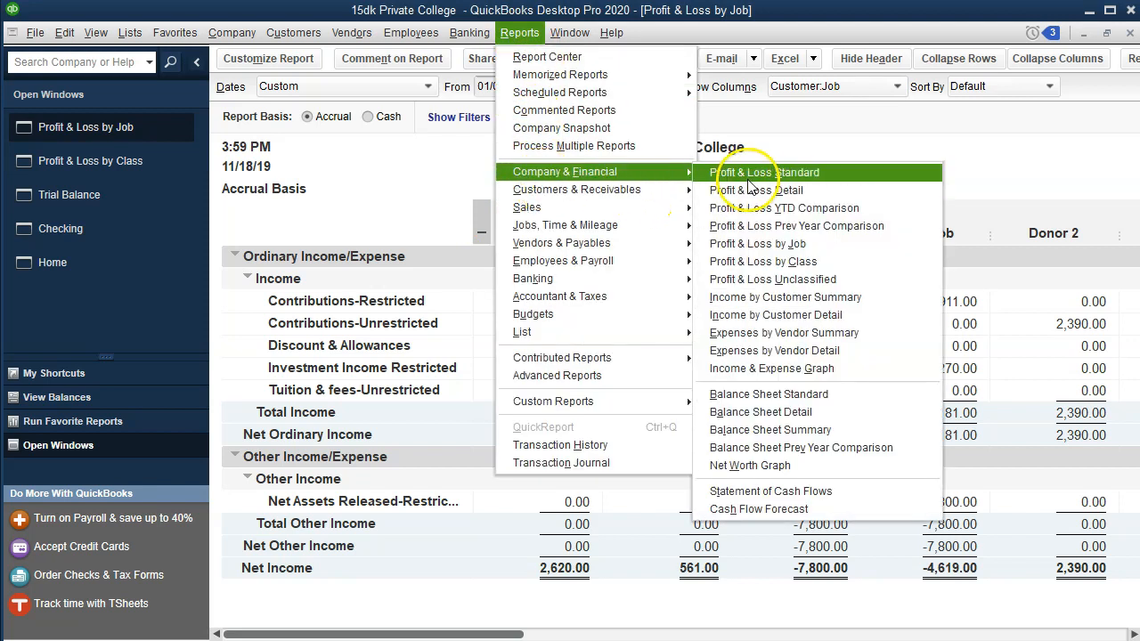
pyautogui.click(768, 396)
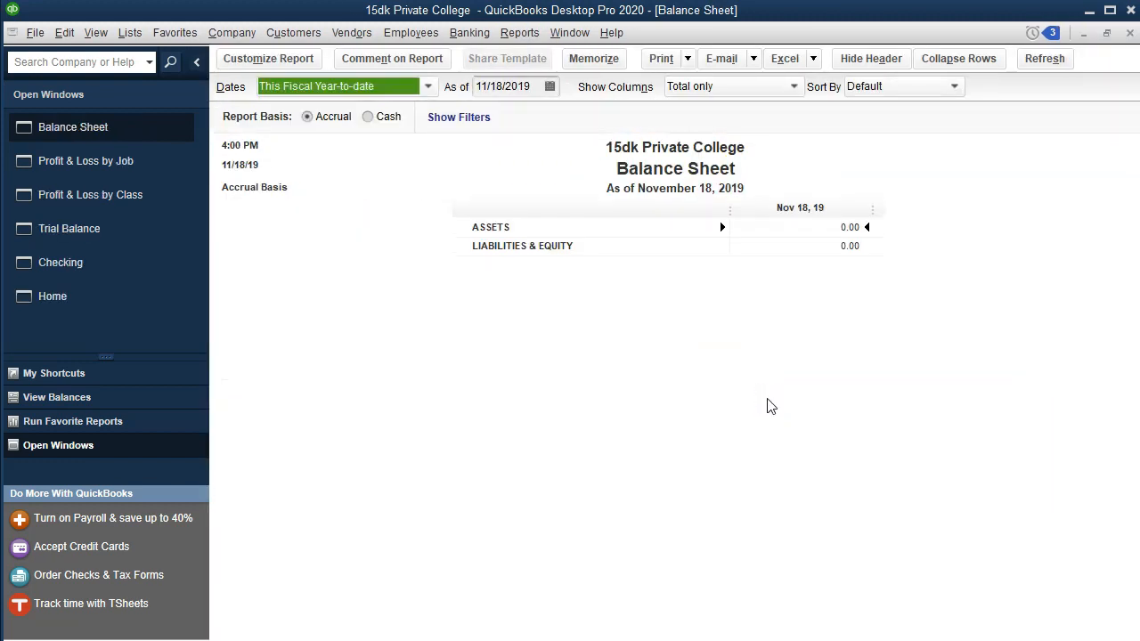
pyautogui.press('Tab')
pyautogui.write('123120')
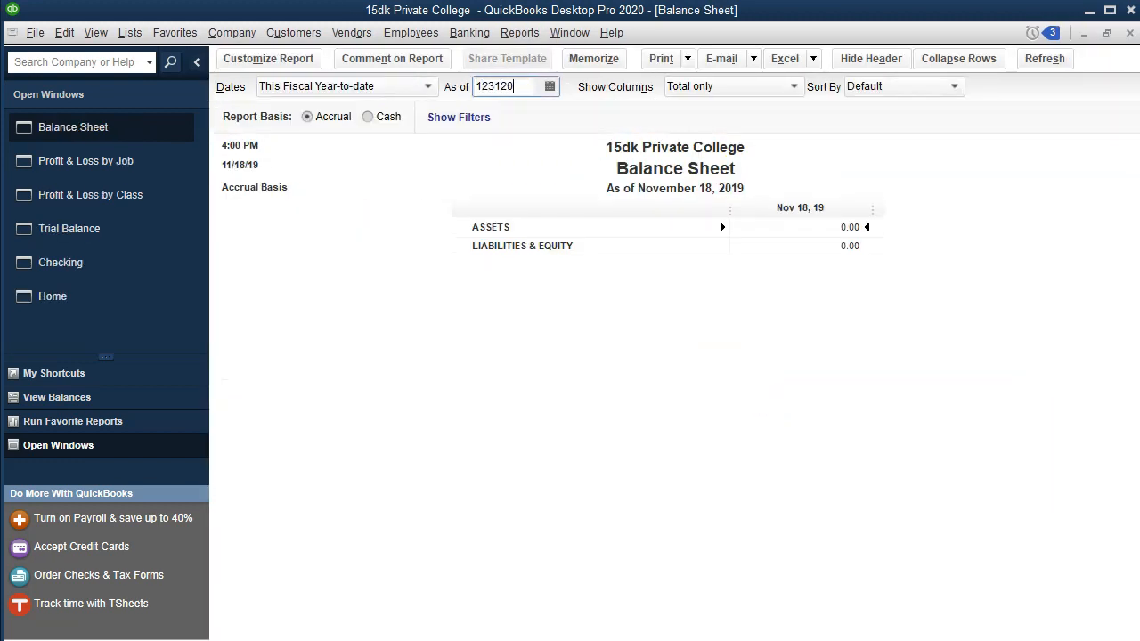
pyautogui.press('Tab')
pyautogui.scroll(-4, 770, 406)
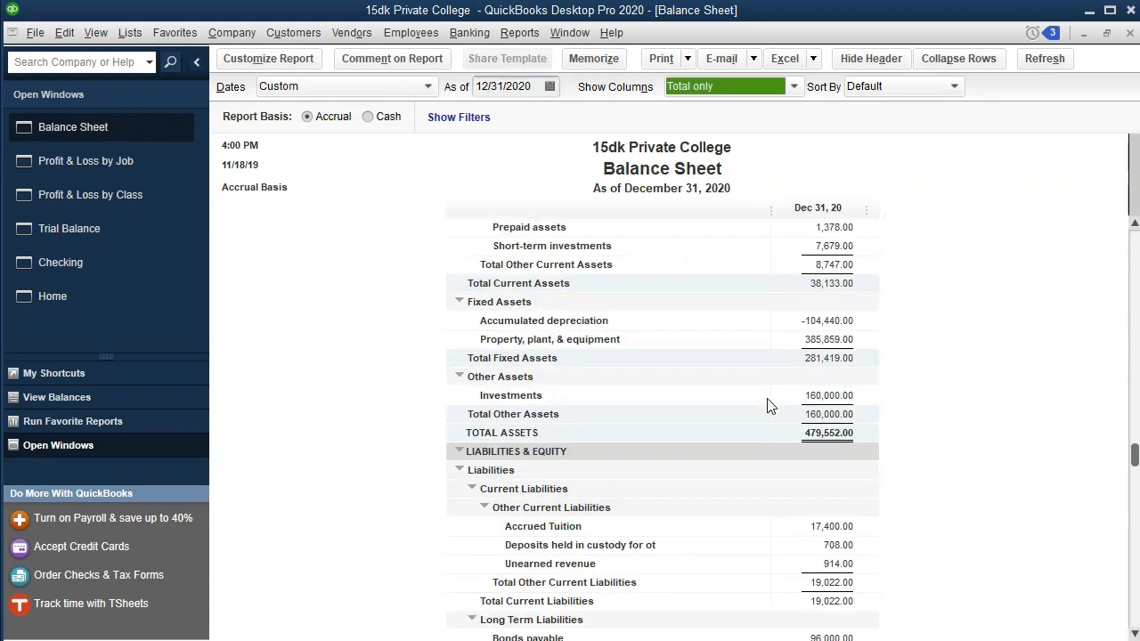
pyautogui.scroll(2, 769, 400)
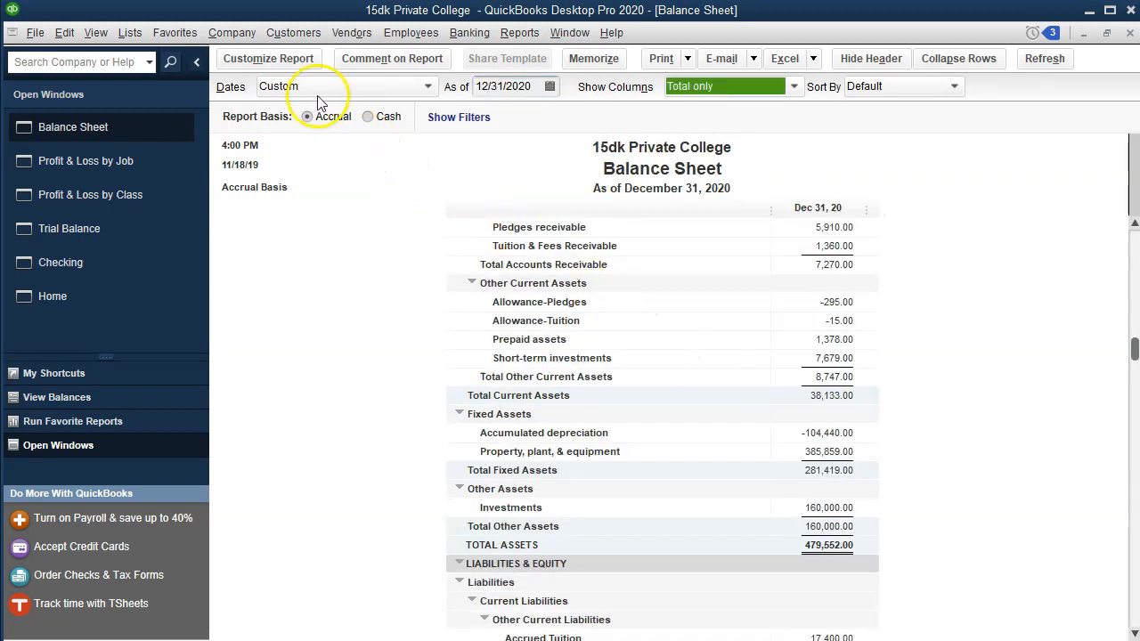
# Step: Set the Balance Sheet's column label font to size 11 and apply it to all related fonts
pyautogui.click(269, 58)
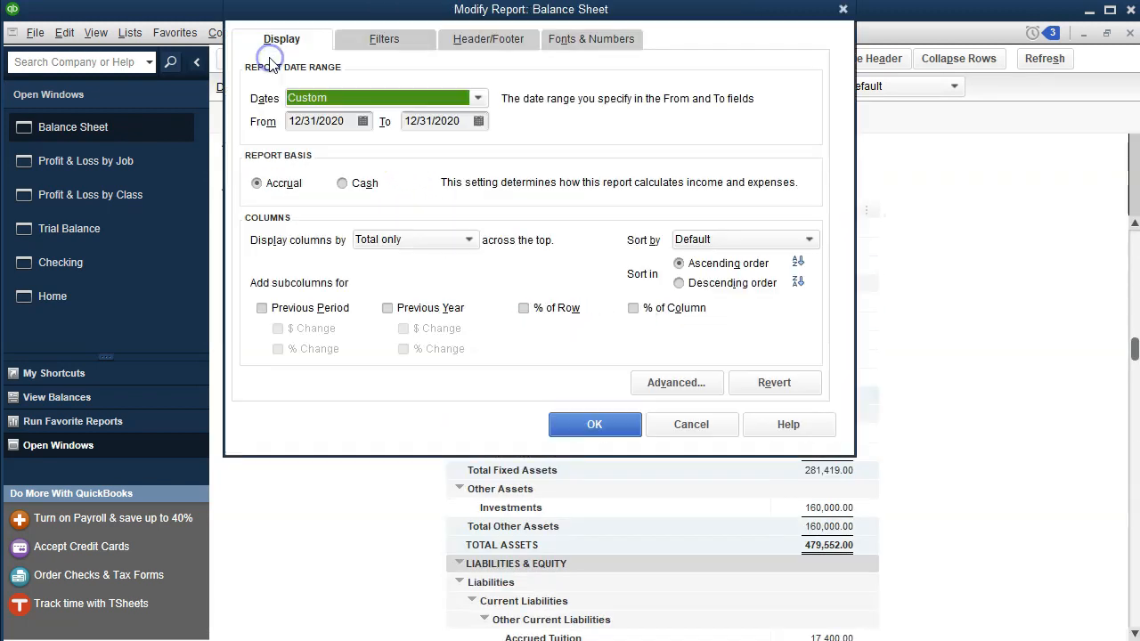
pyautogui.click(594, 39)
pyautogui.click(479, 270)
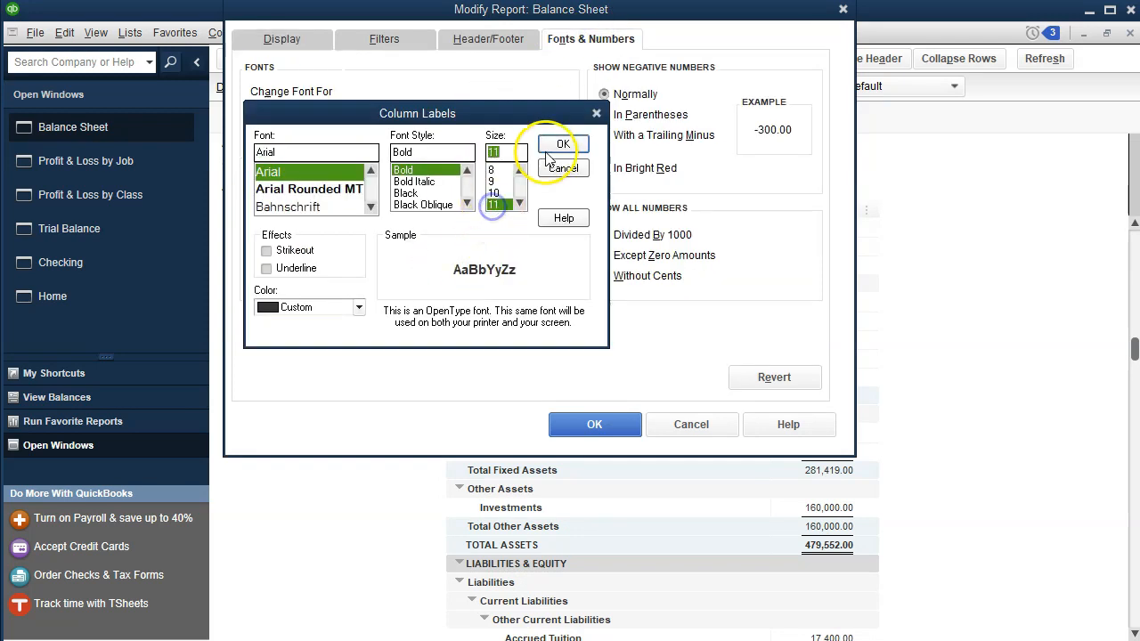
pyautogui.click(563, 143)
pyautogui.click(502, 138)
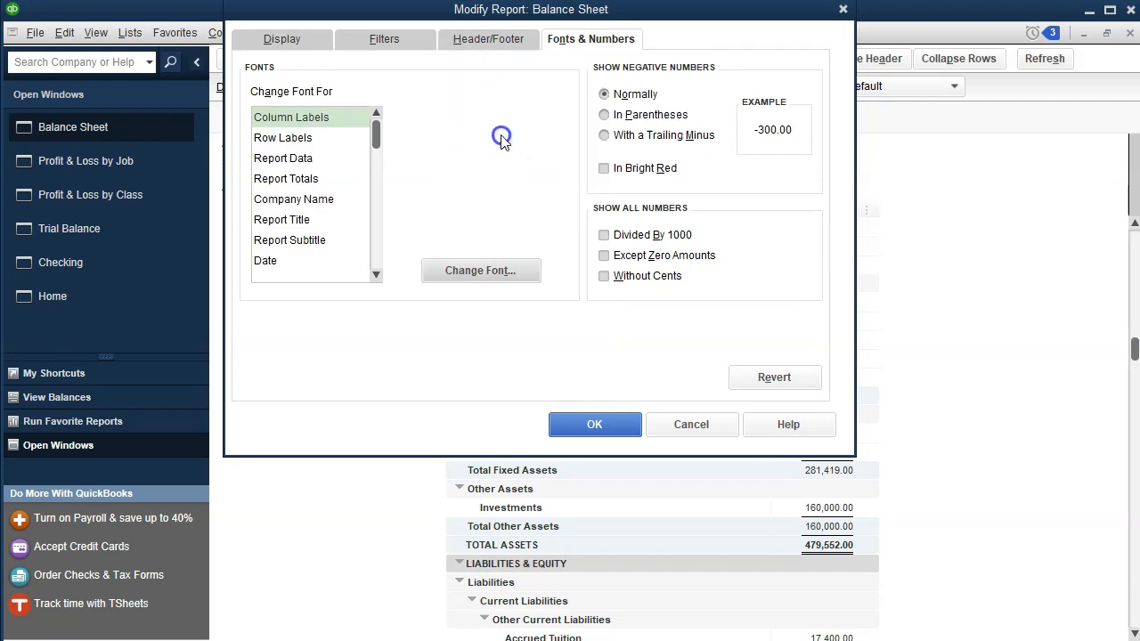
pyautogui.click(582, 425)
# Step: Set the Balance Sheet's as-of date to 01/01/2021 and refresh the report to review its equity section
pyautogui.scroll(-7, 586, 437)
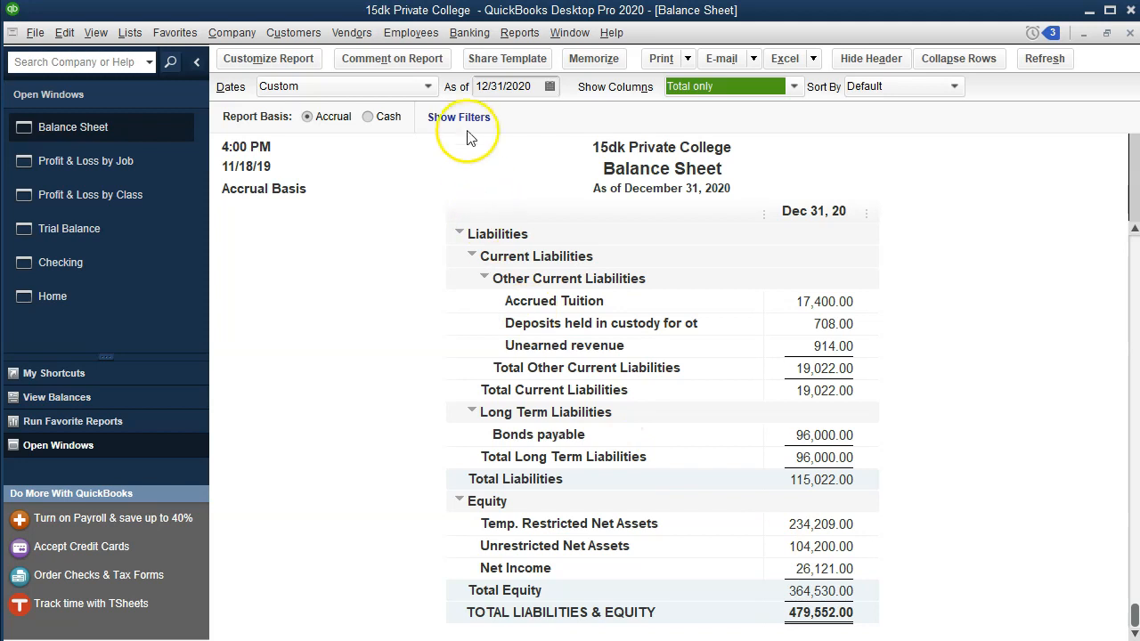
pyautogui.click(534, 83)
pyautogui.press('+')
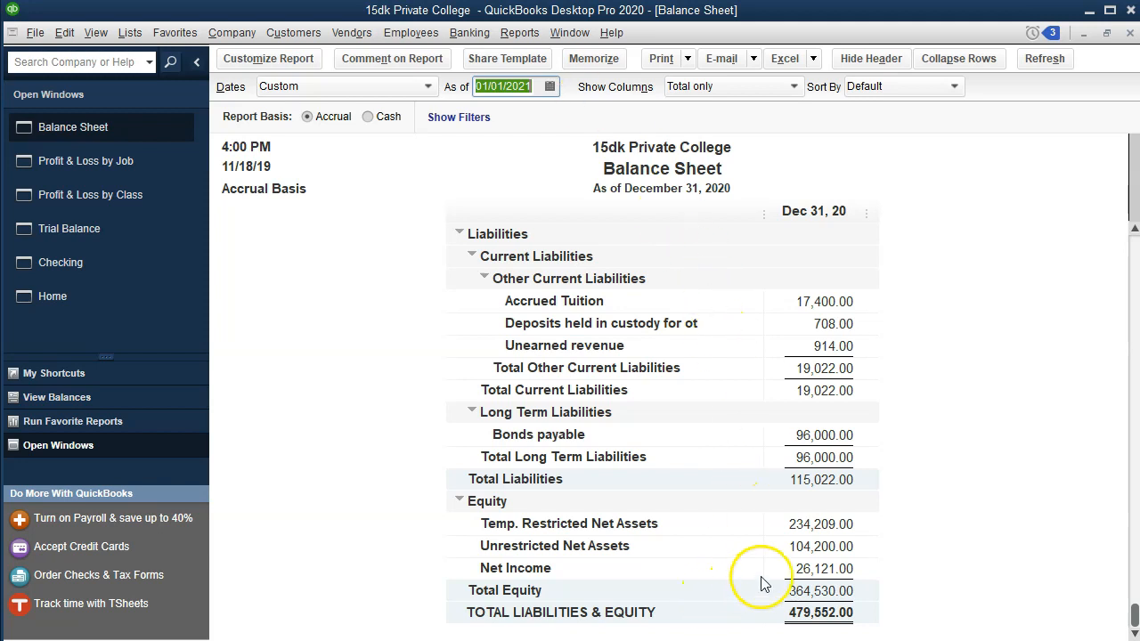
pyautogui.click(952, 580)
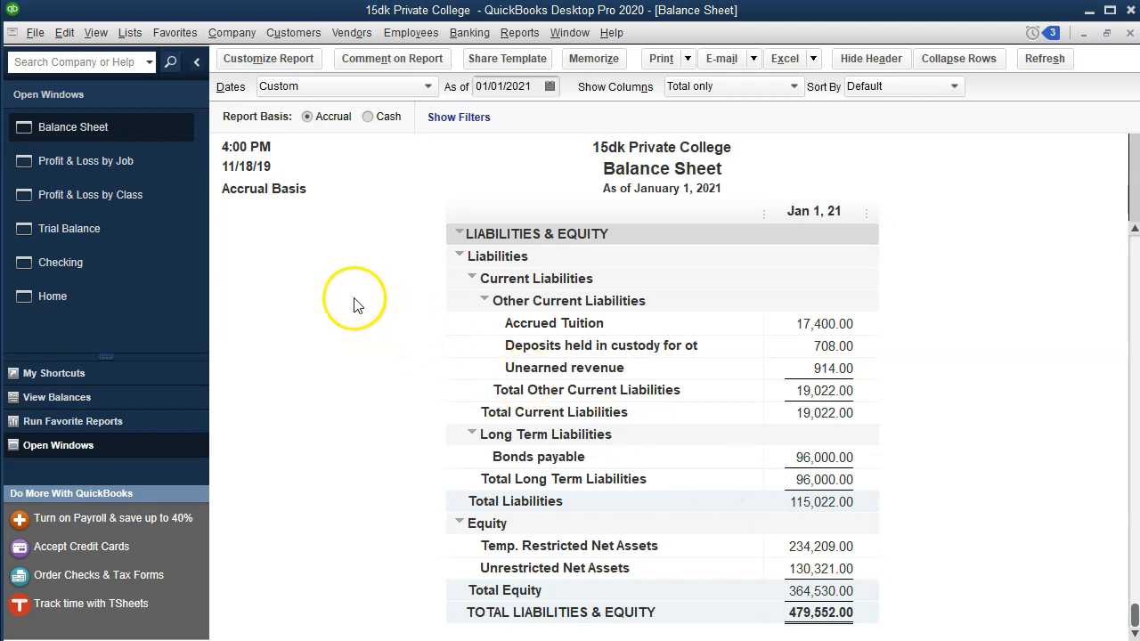
# Step: Set the Profit & Loss by Job report's start date to 01/01/2019, keeping 12/31/2020 as the end date
pyautogui.click(127, 163)
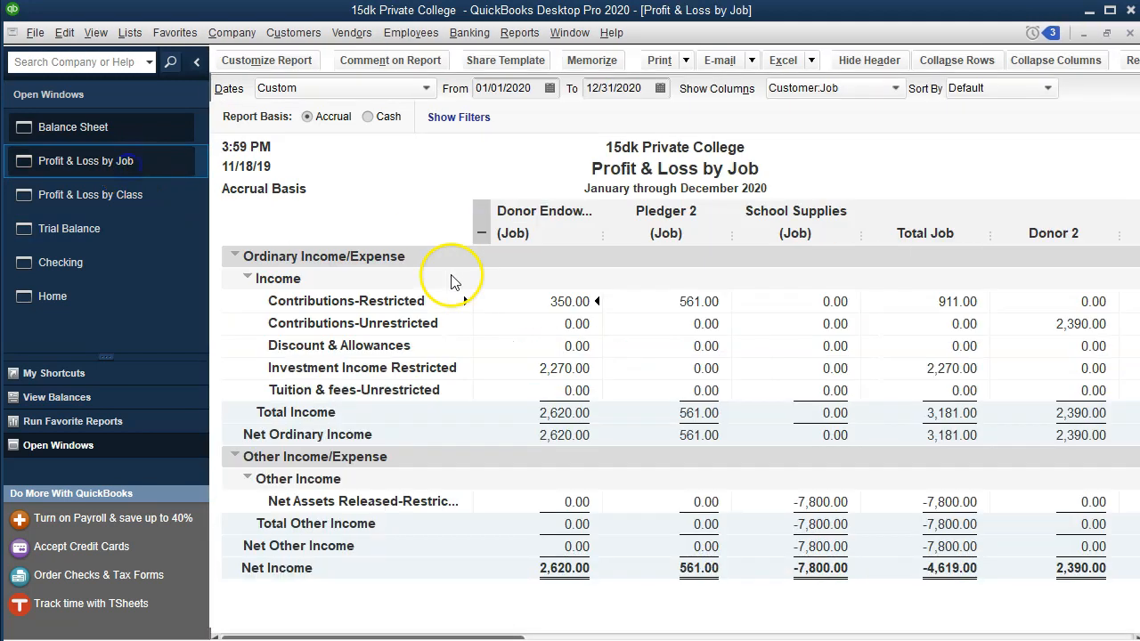
pyautogui.click(505, 86)
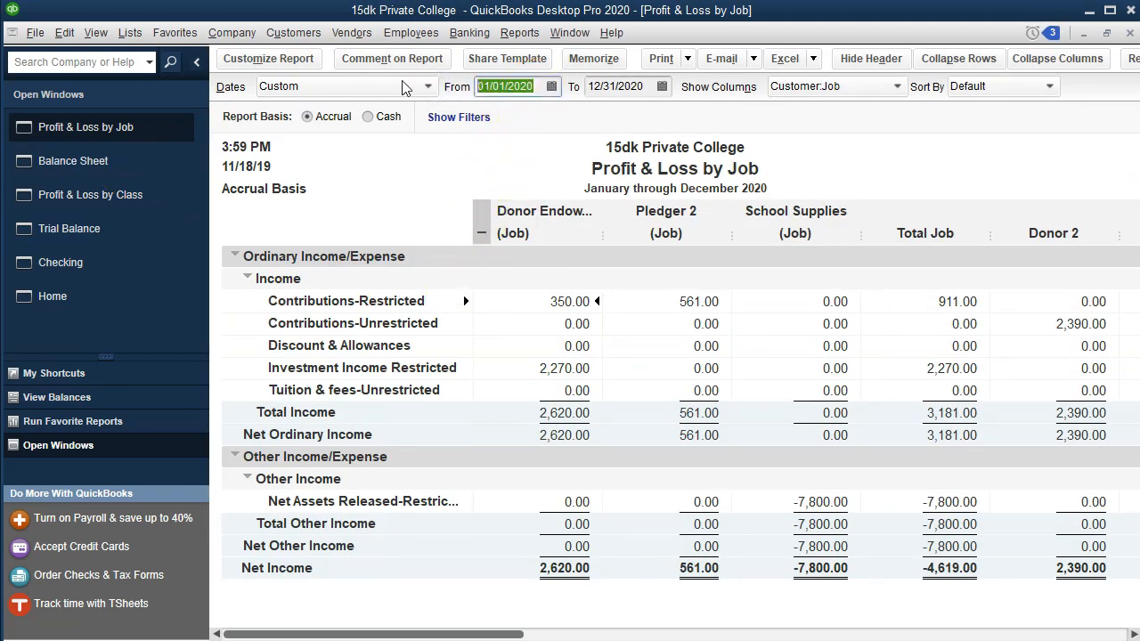
pyautogui.write('010119')
pyautogui.press('Tab')
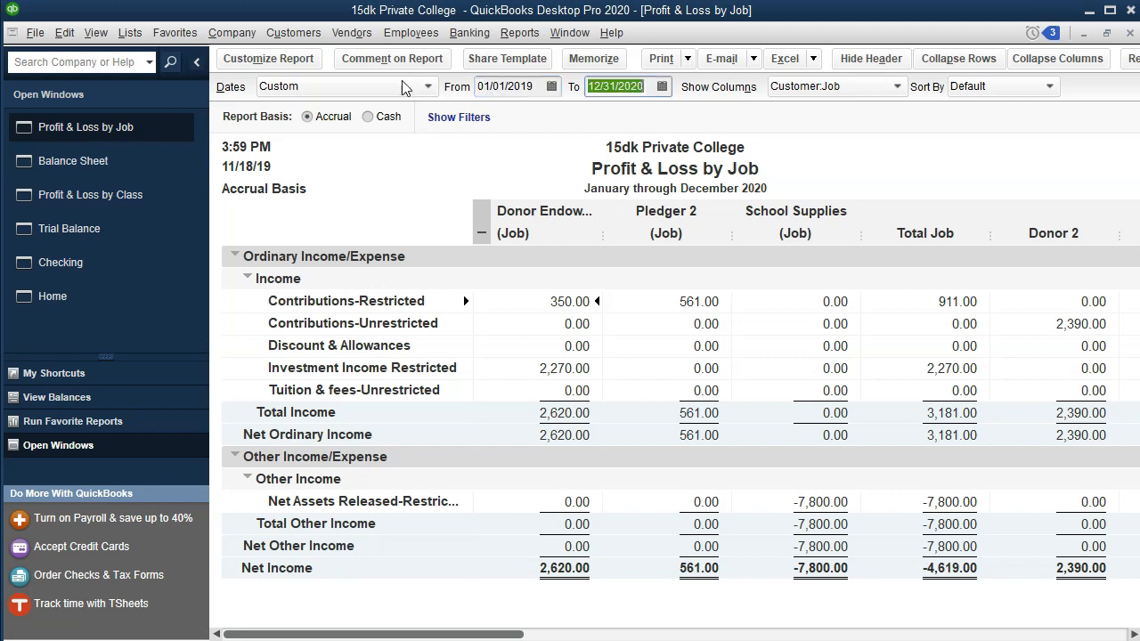
pyautogui.press('Tab')
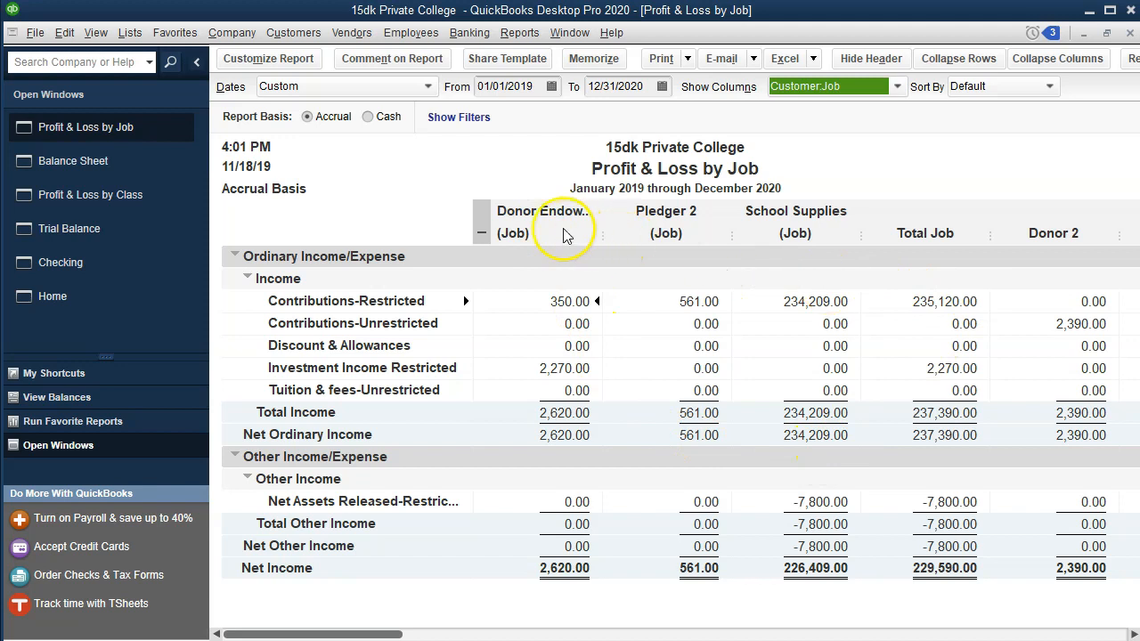
# Step: Collapse the job columns in Profit & Loss by Job and compare their net income with the Balance Sheet's restricted net assets
pyautogui.click(481, 232)
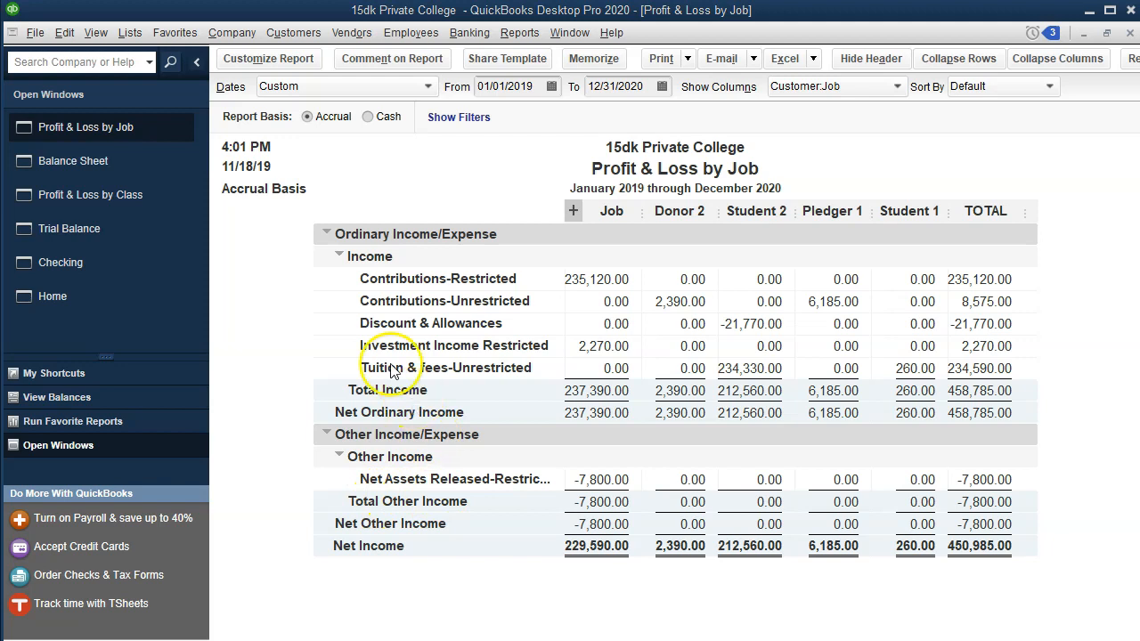
pyautogui.click(95, 161)
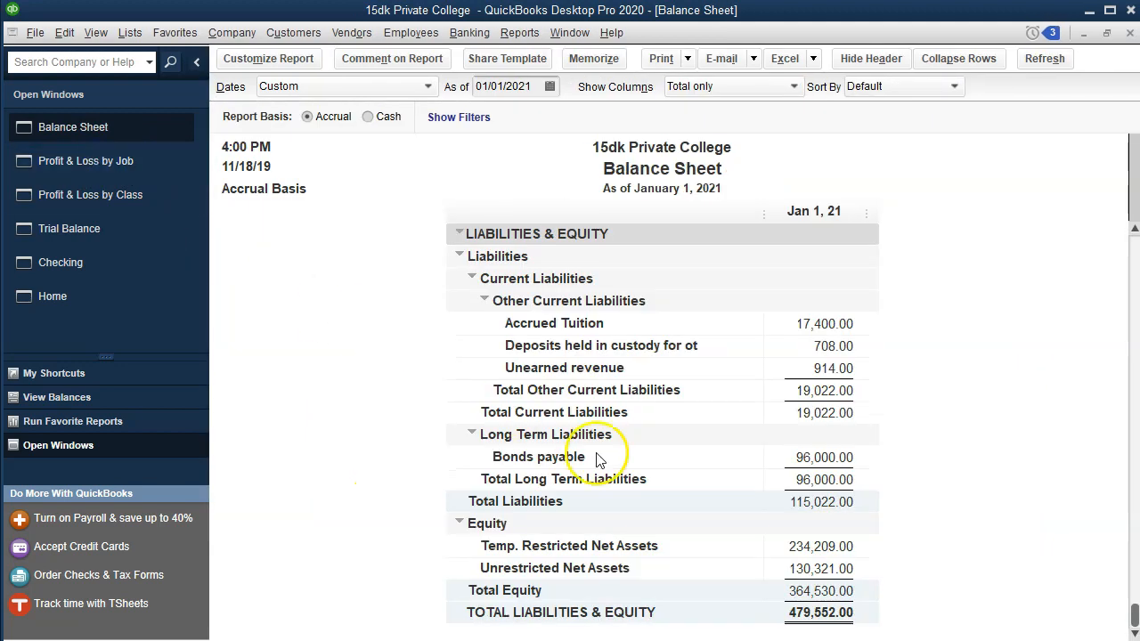